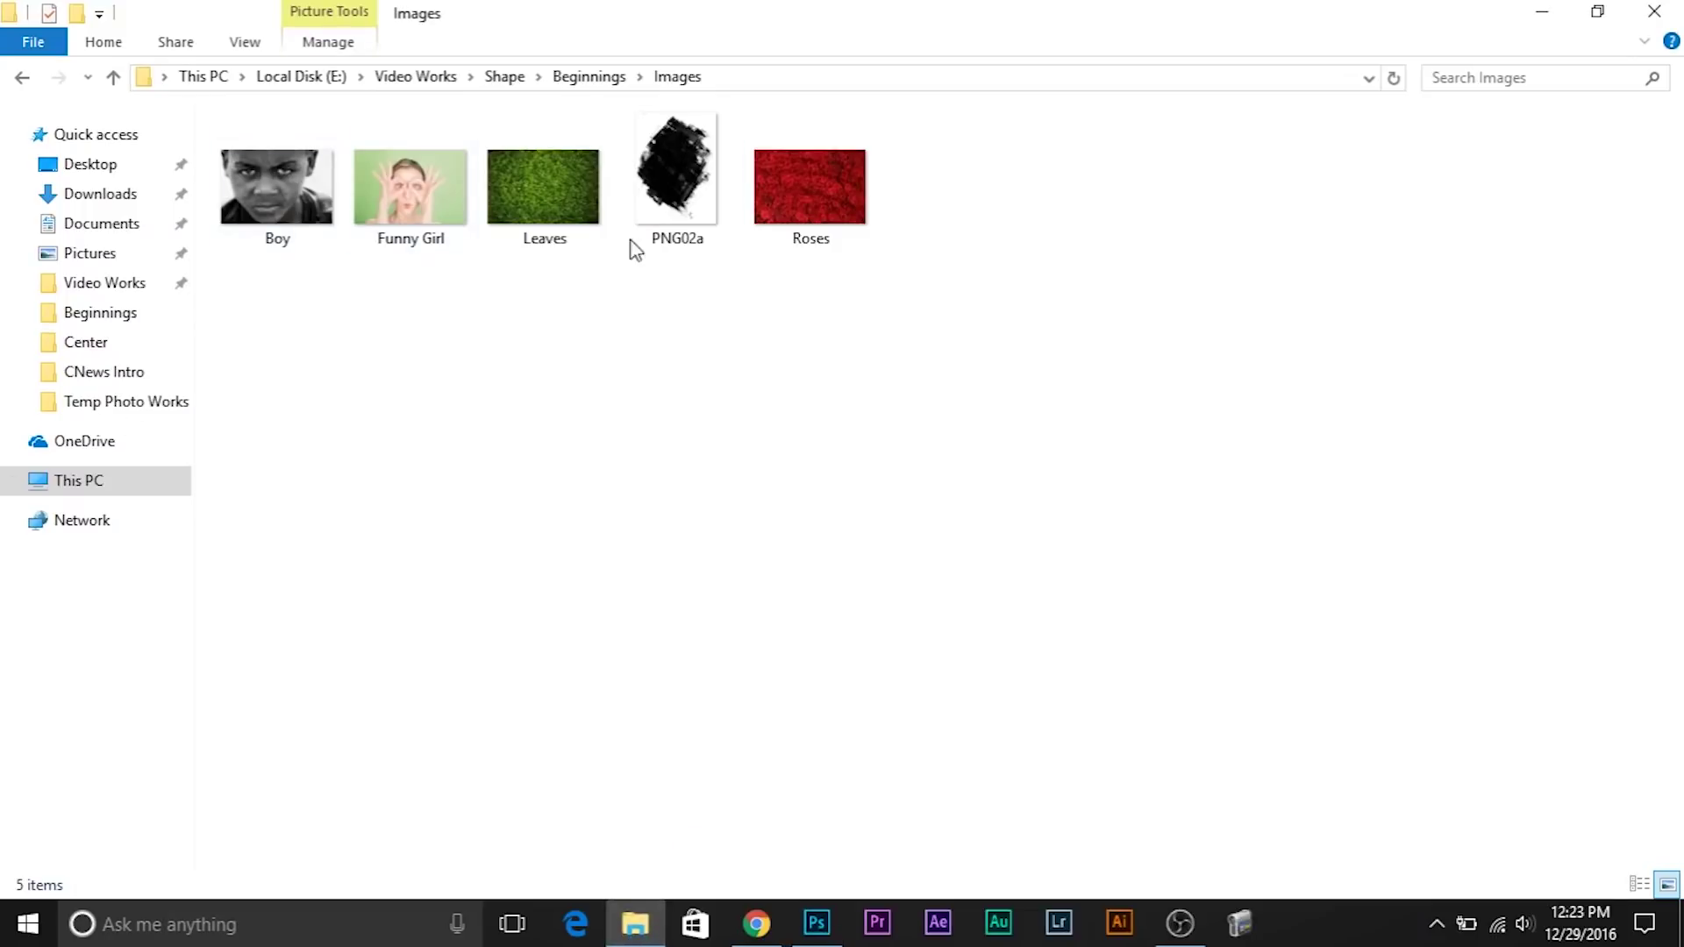
- Select the Leaves photo in the Images folder
click(566, 173)
- Add Roses to the selection and drag both Leaves and Roses photos into Photoshop
ctrl+click(833, 214)
drag(820, 245, 797, 497)
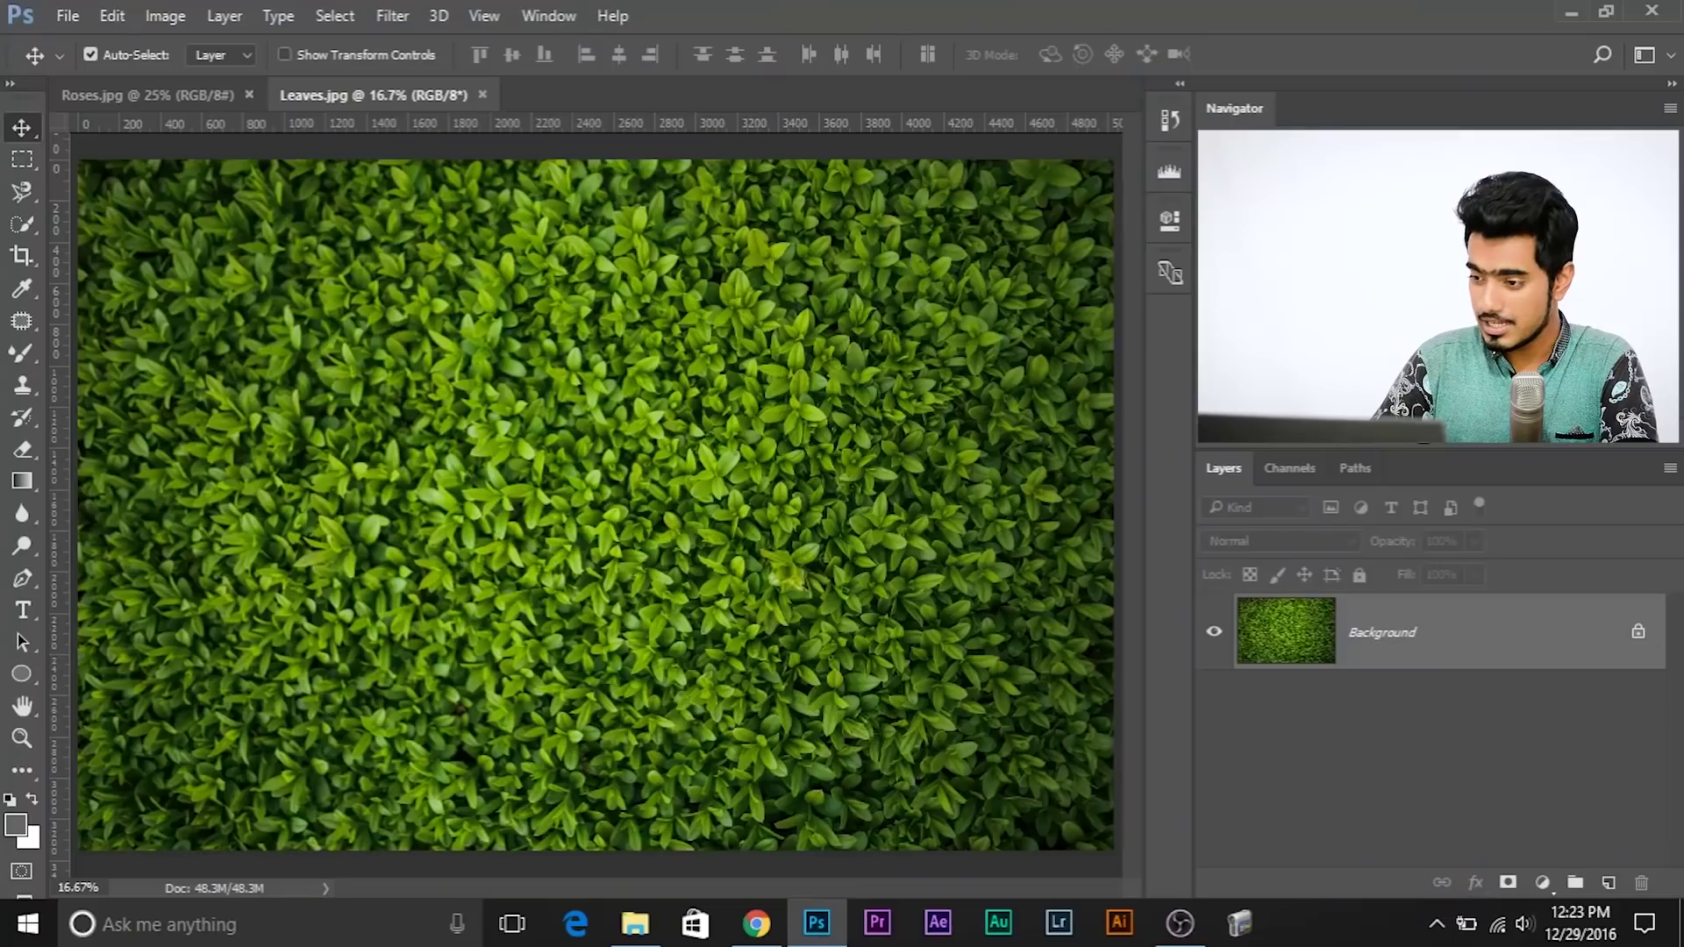
- Unlock the leaves background layer and add a 'Green' text layer over it
click(1637, 635)
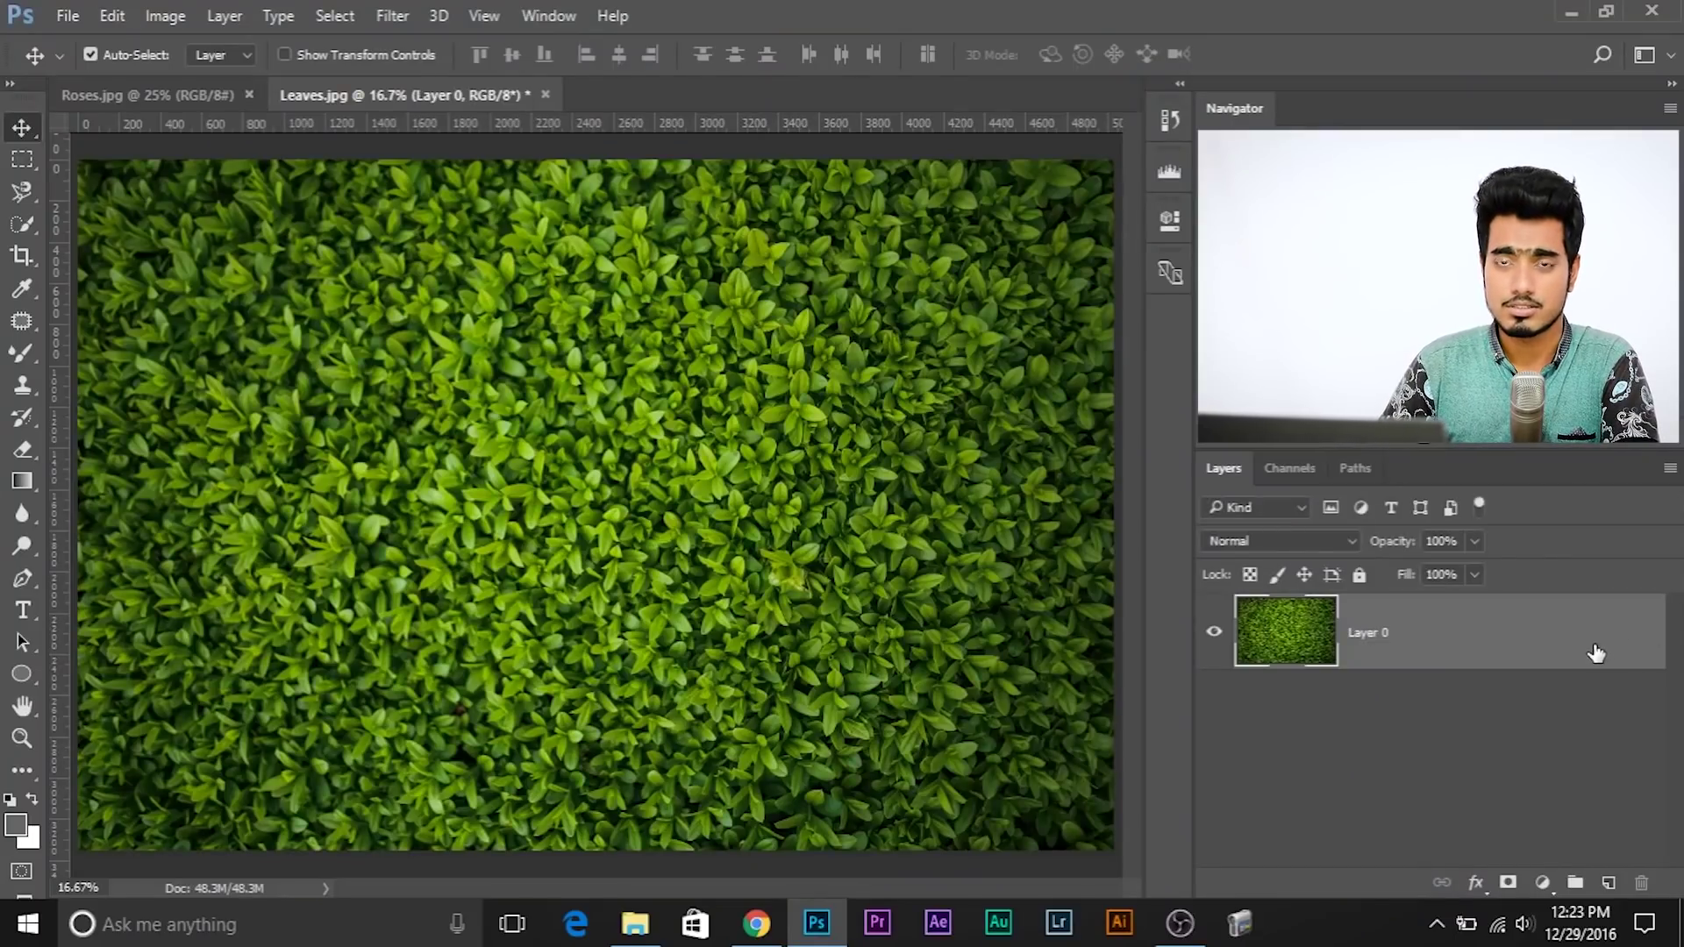
click(23, 610)
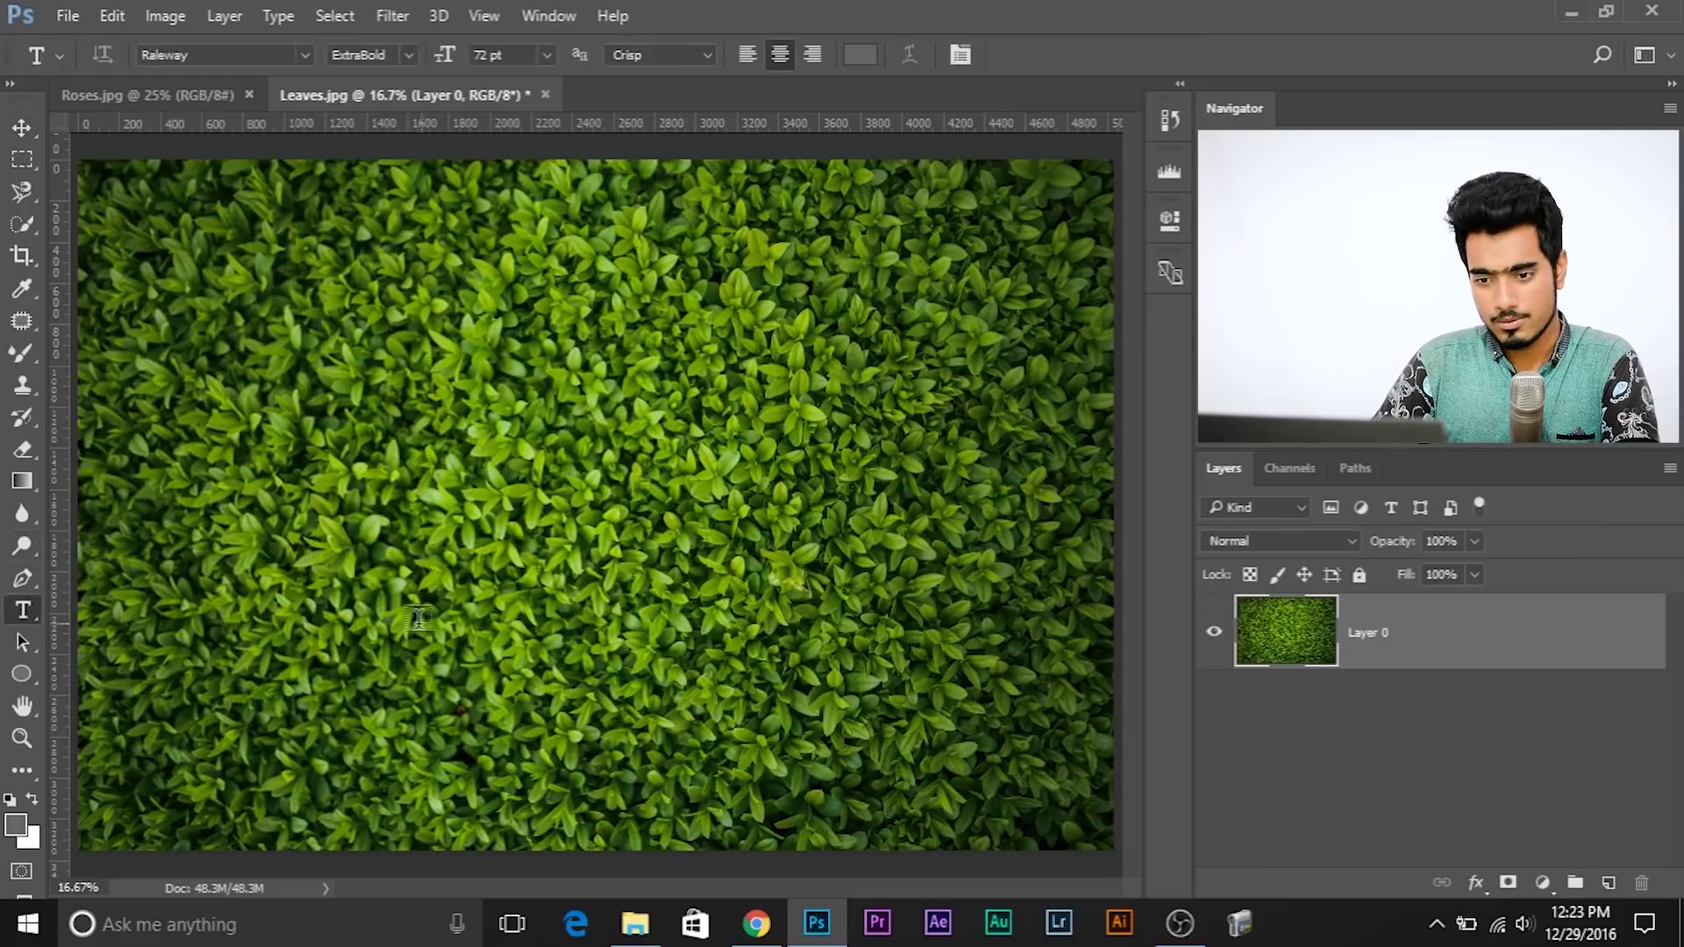
click(241, 571)
text(Green)
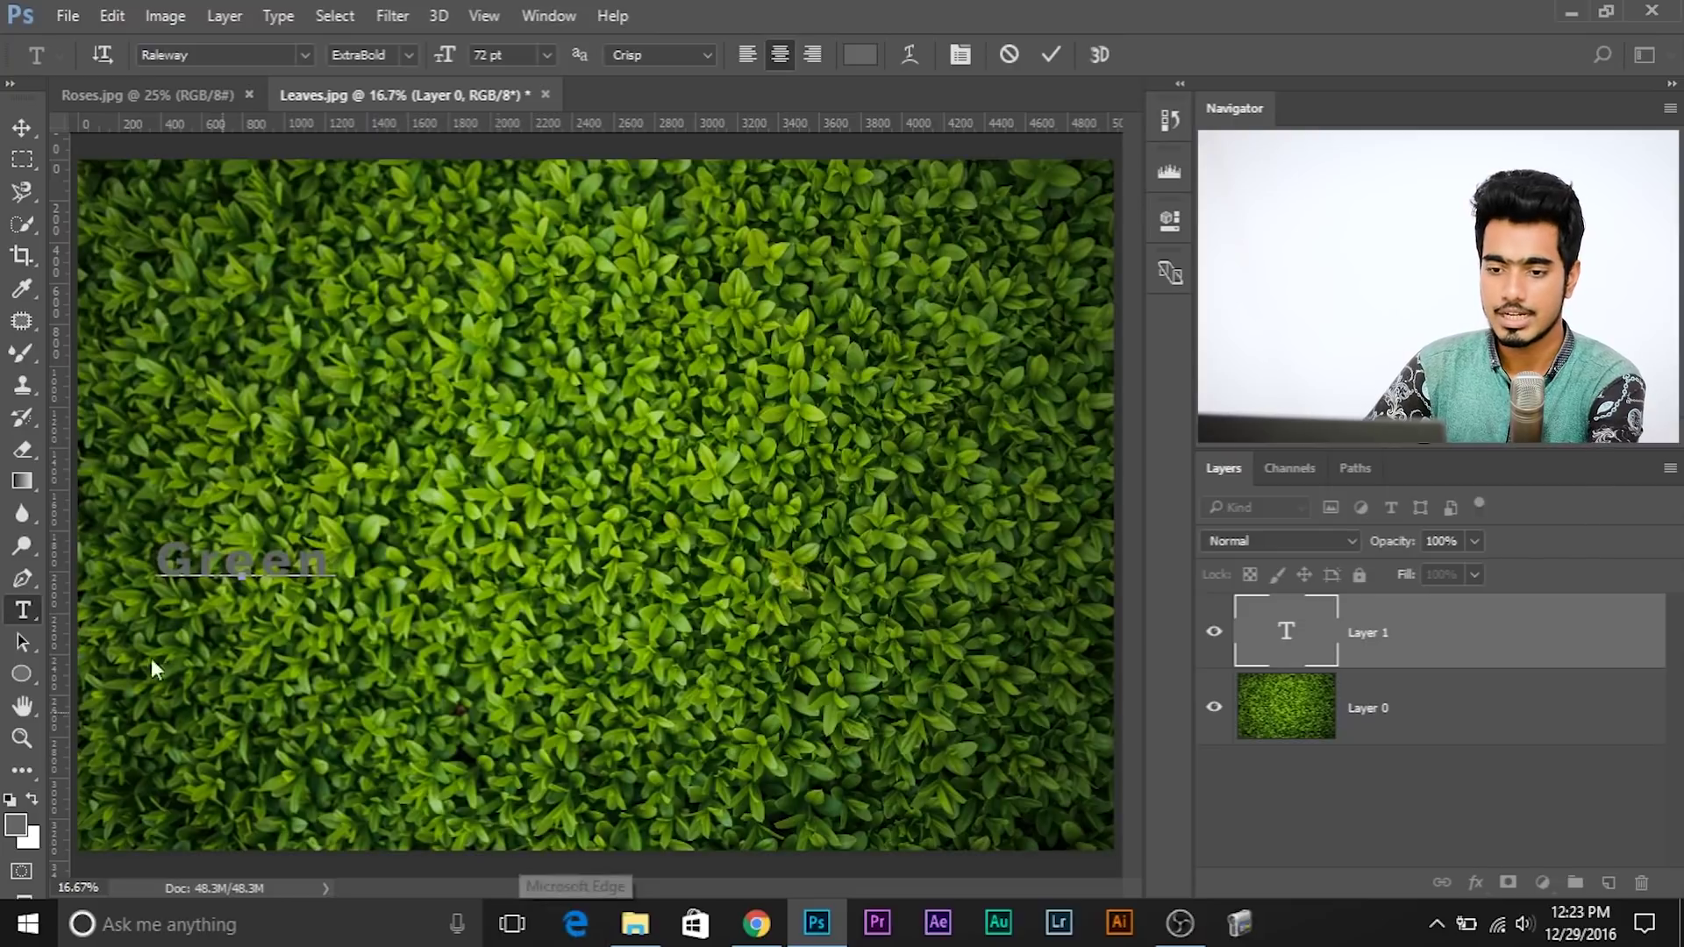
click(24, 128)
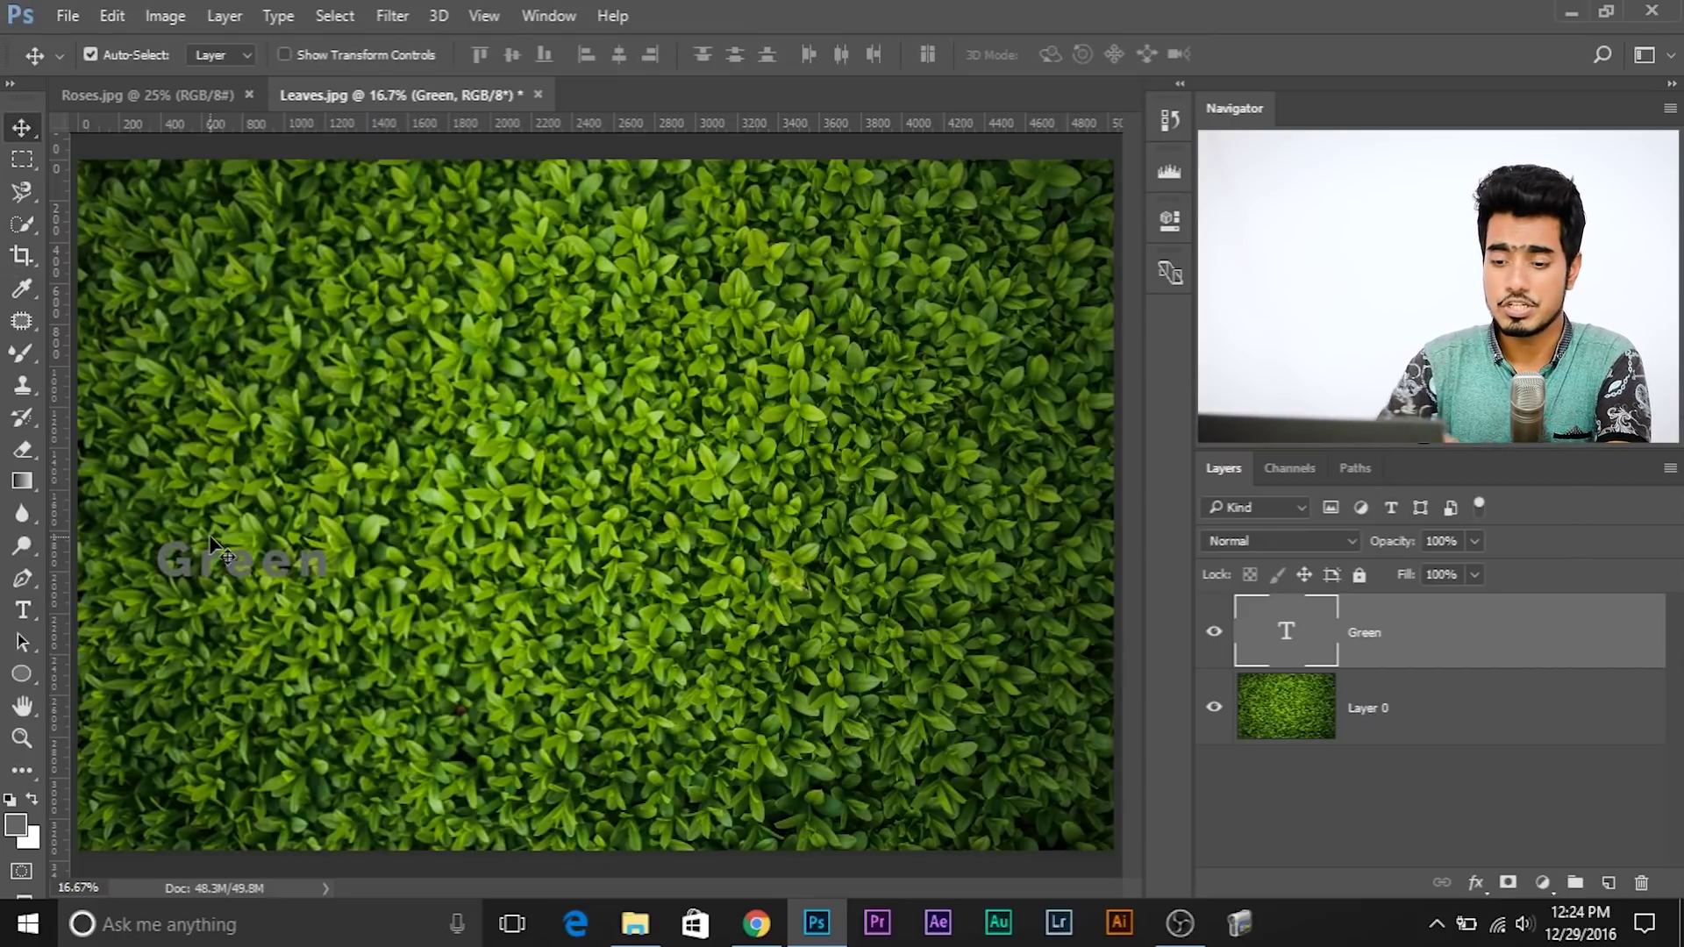
- Scale the Green text up to 464.5% and apply the transform
key(ctrl+t)
drag(332, 530, 986, 338)
drag(807, 486, 816, 508)
key(ctrl+minus)
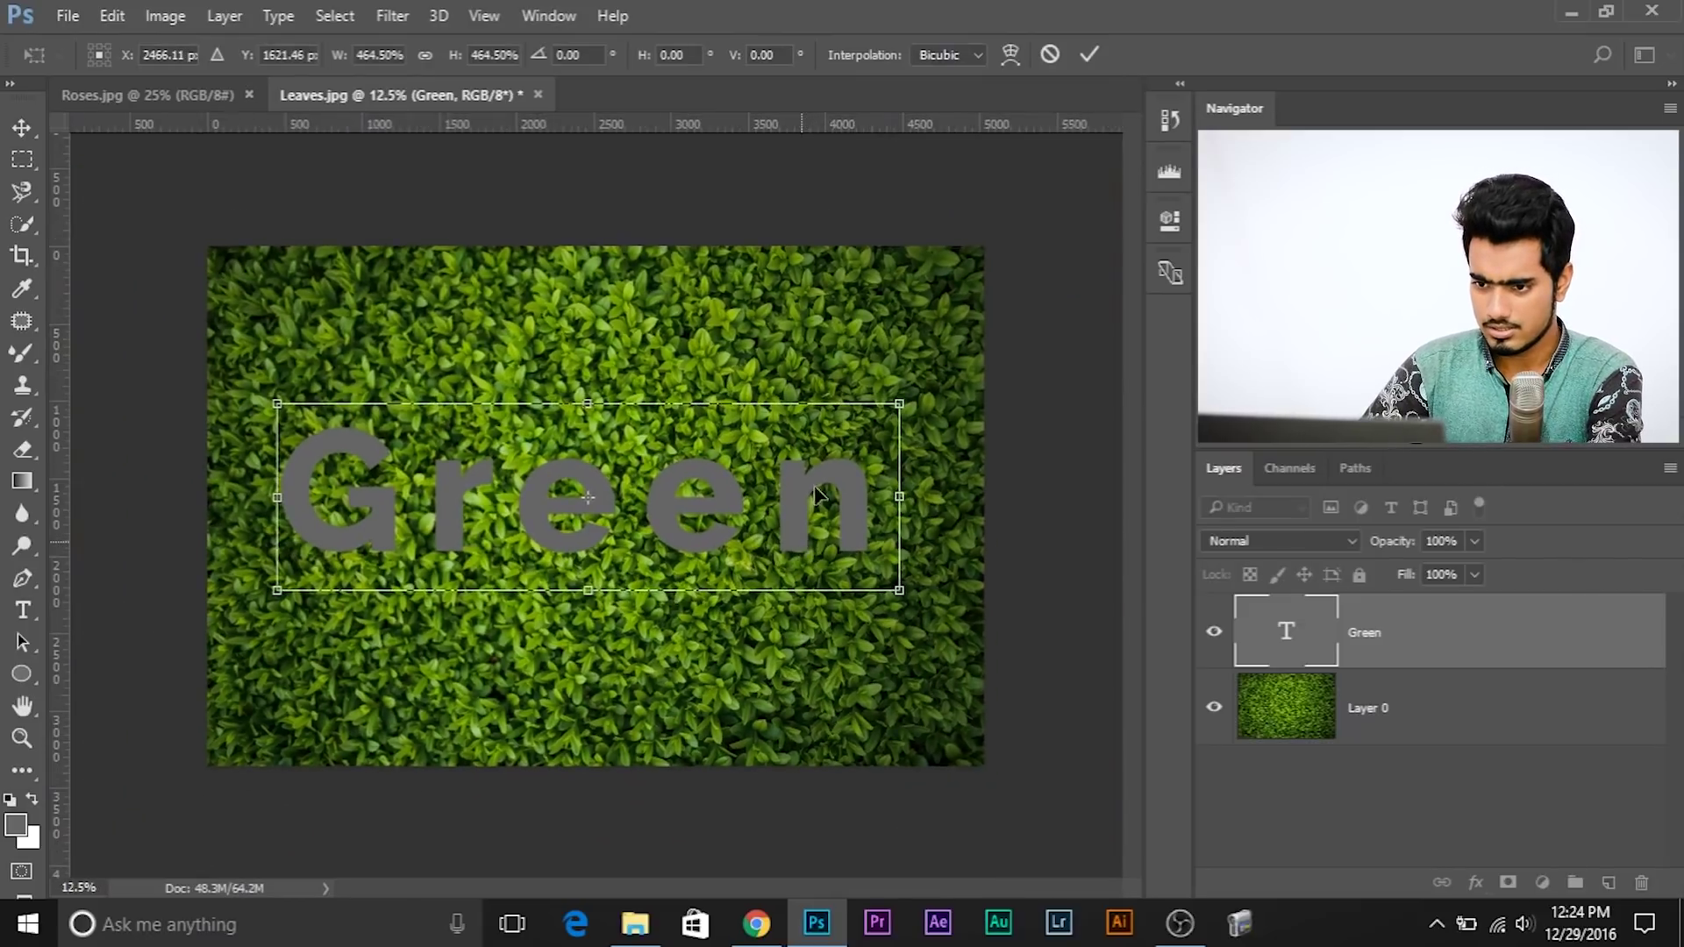
key(Return)
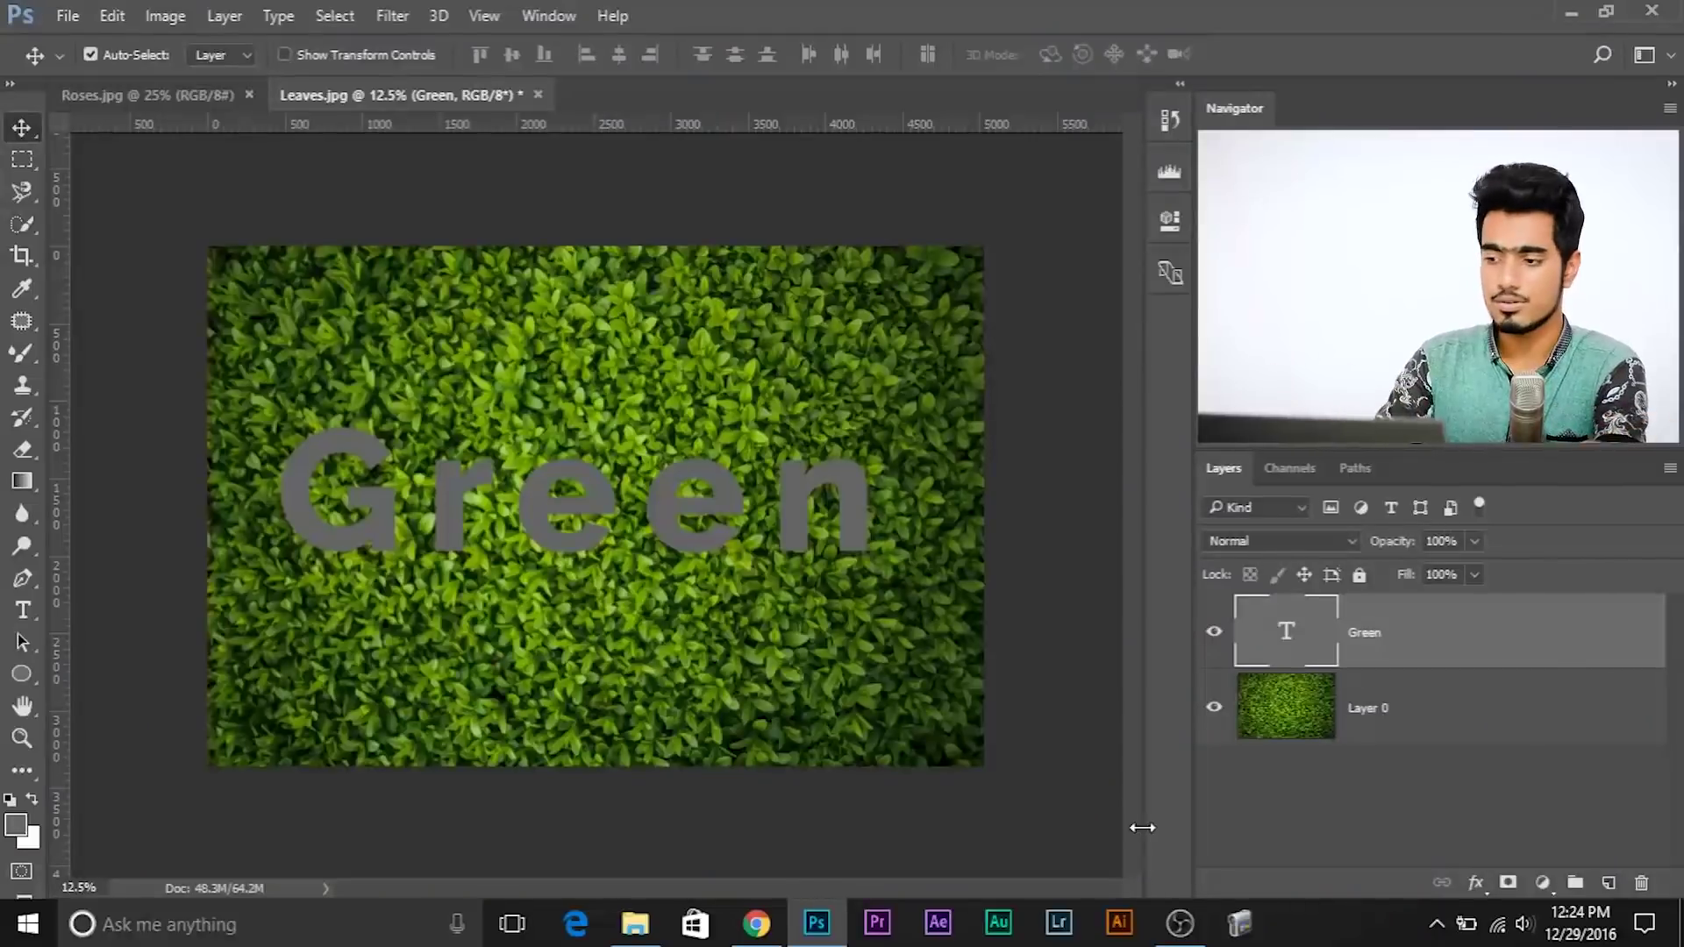
- Center the Green text horizontally and vertically on the leaves canvas, then move Layer 0 above it
ctrl+click(1291, 709)
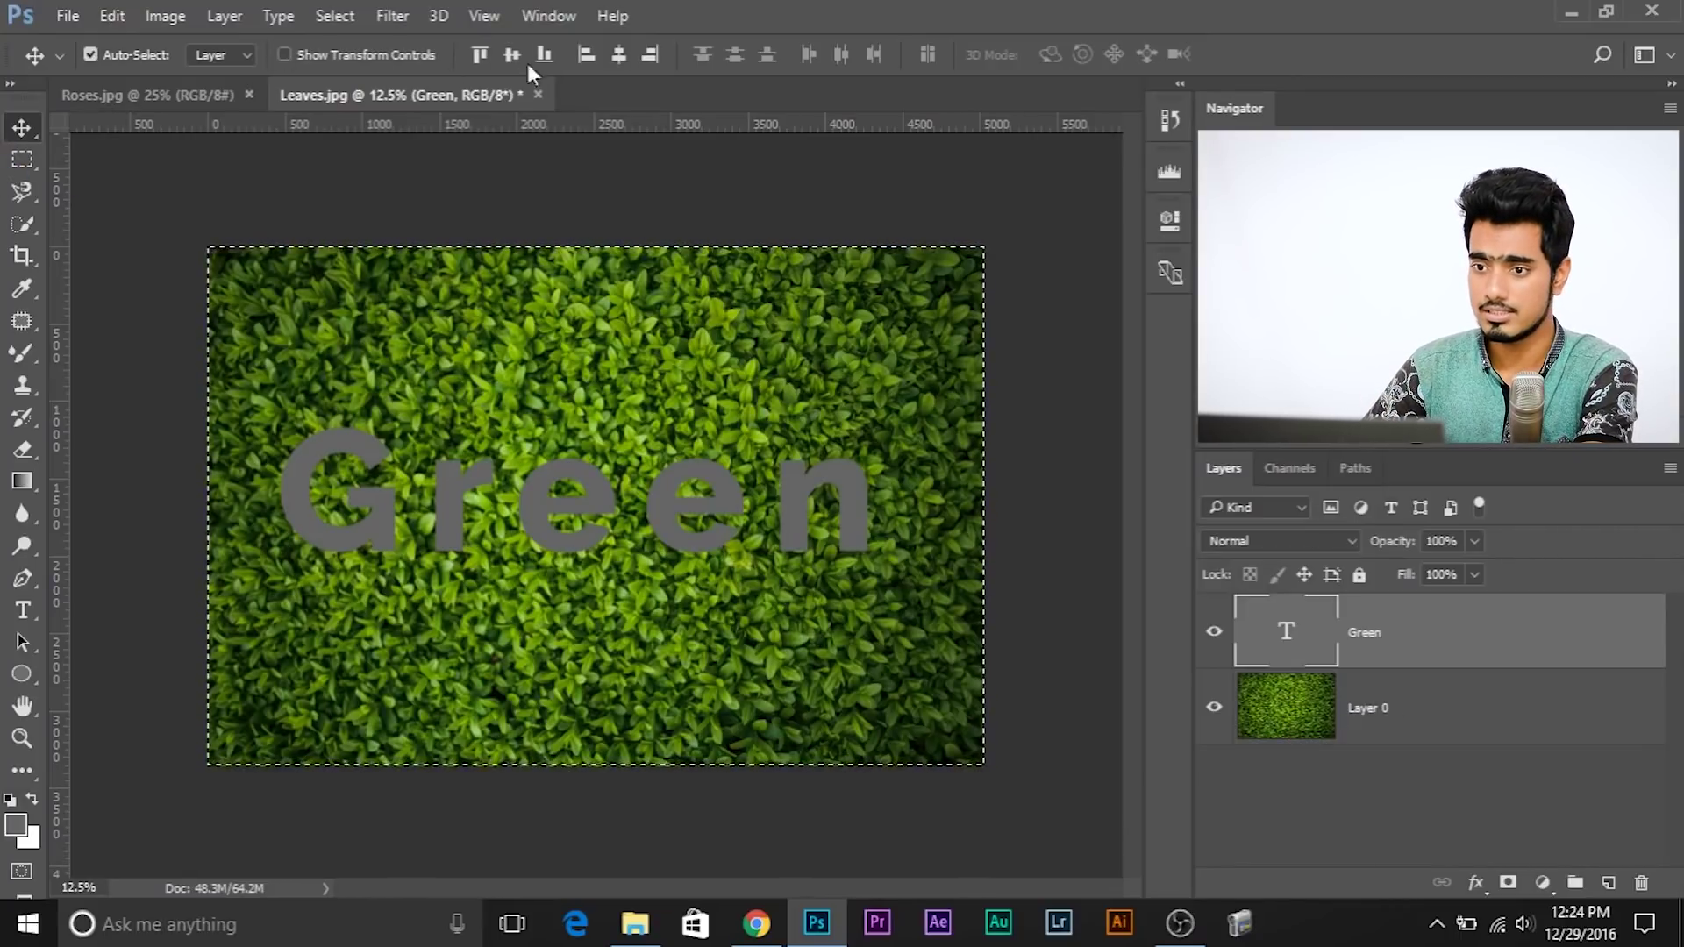
click(622, 58)
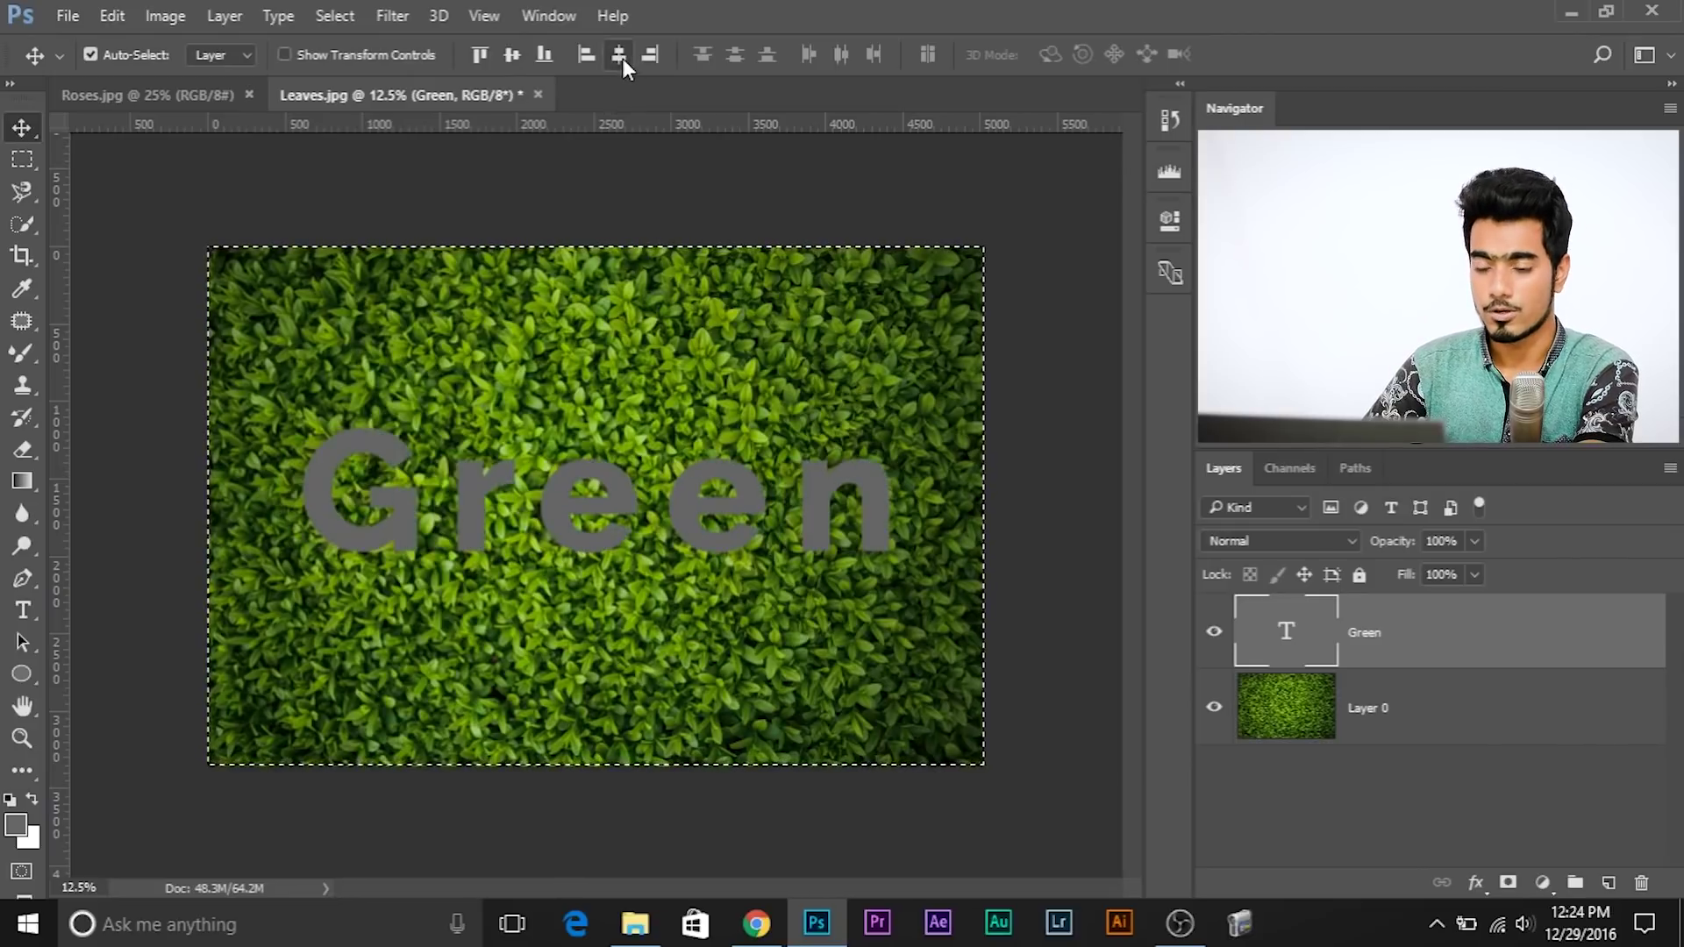
click(513, 55)
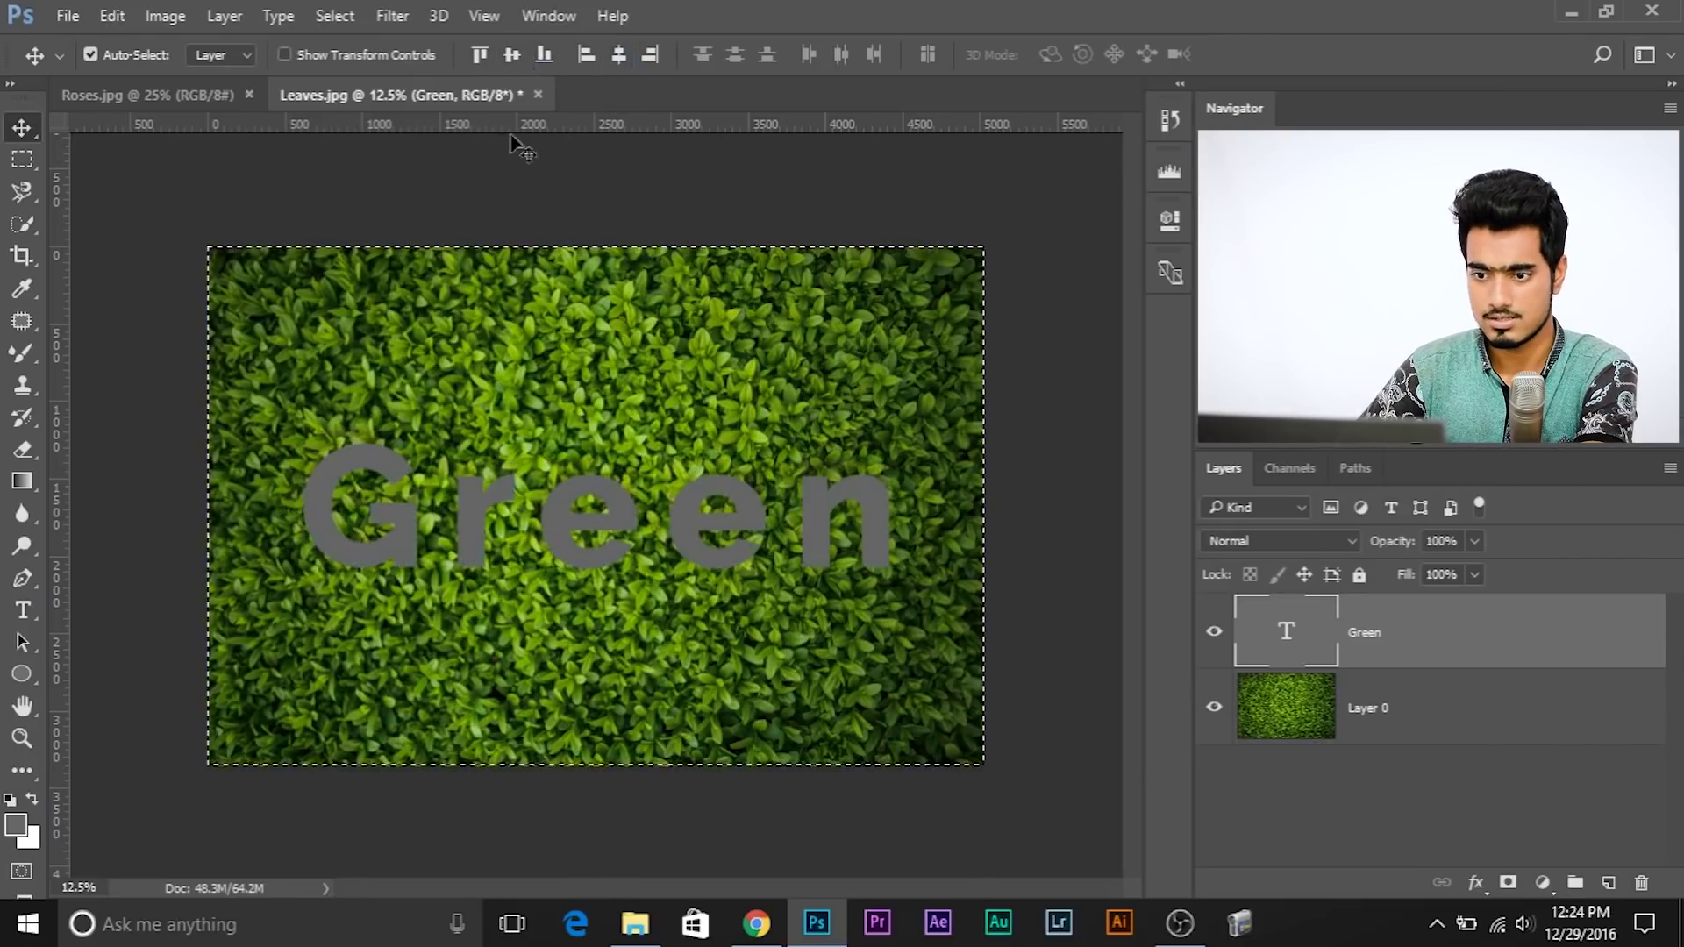
key(ctrl+d)
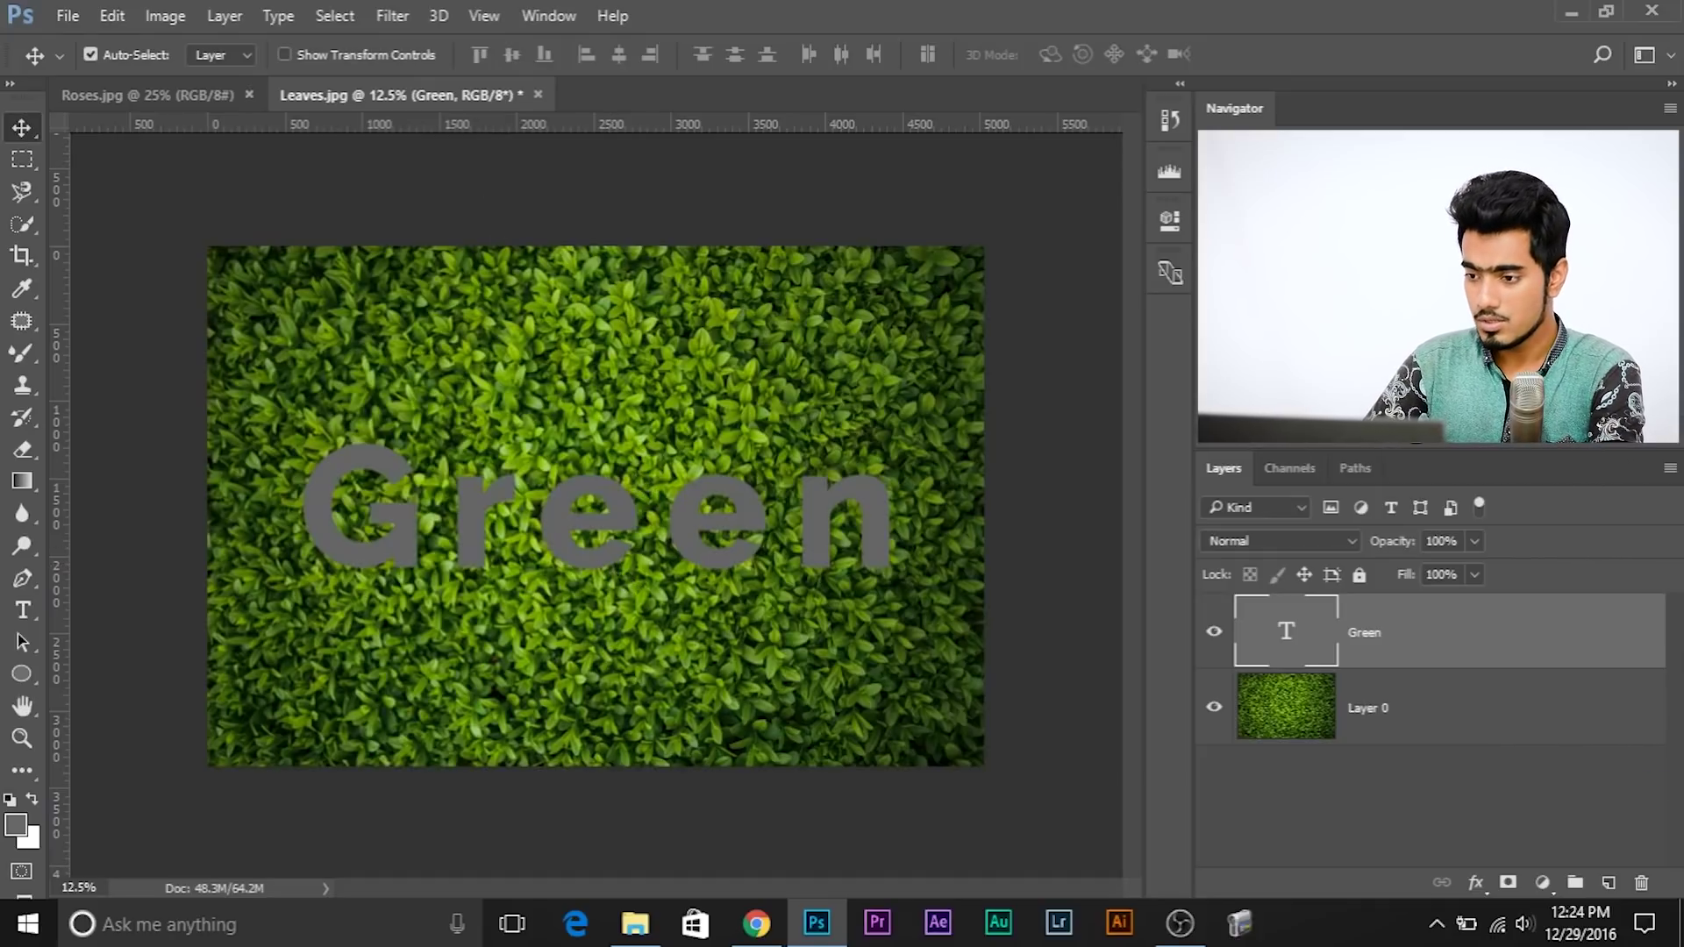
drag(1410, 707, 1364, 654)
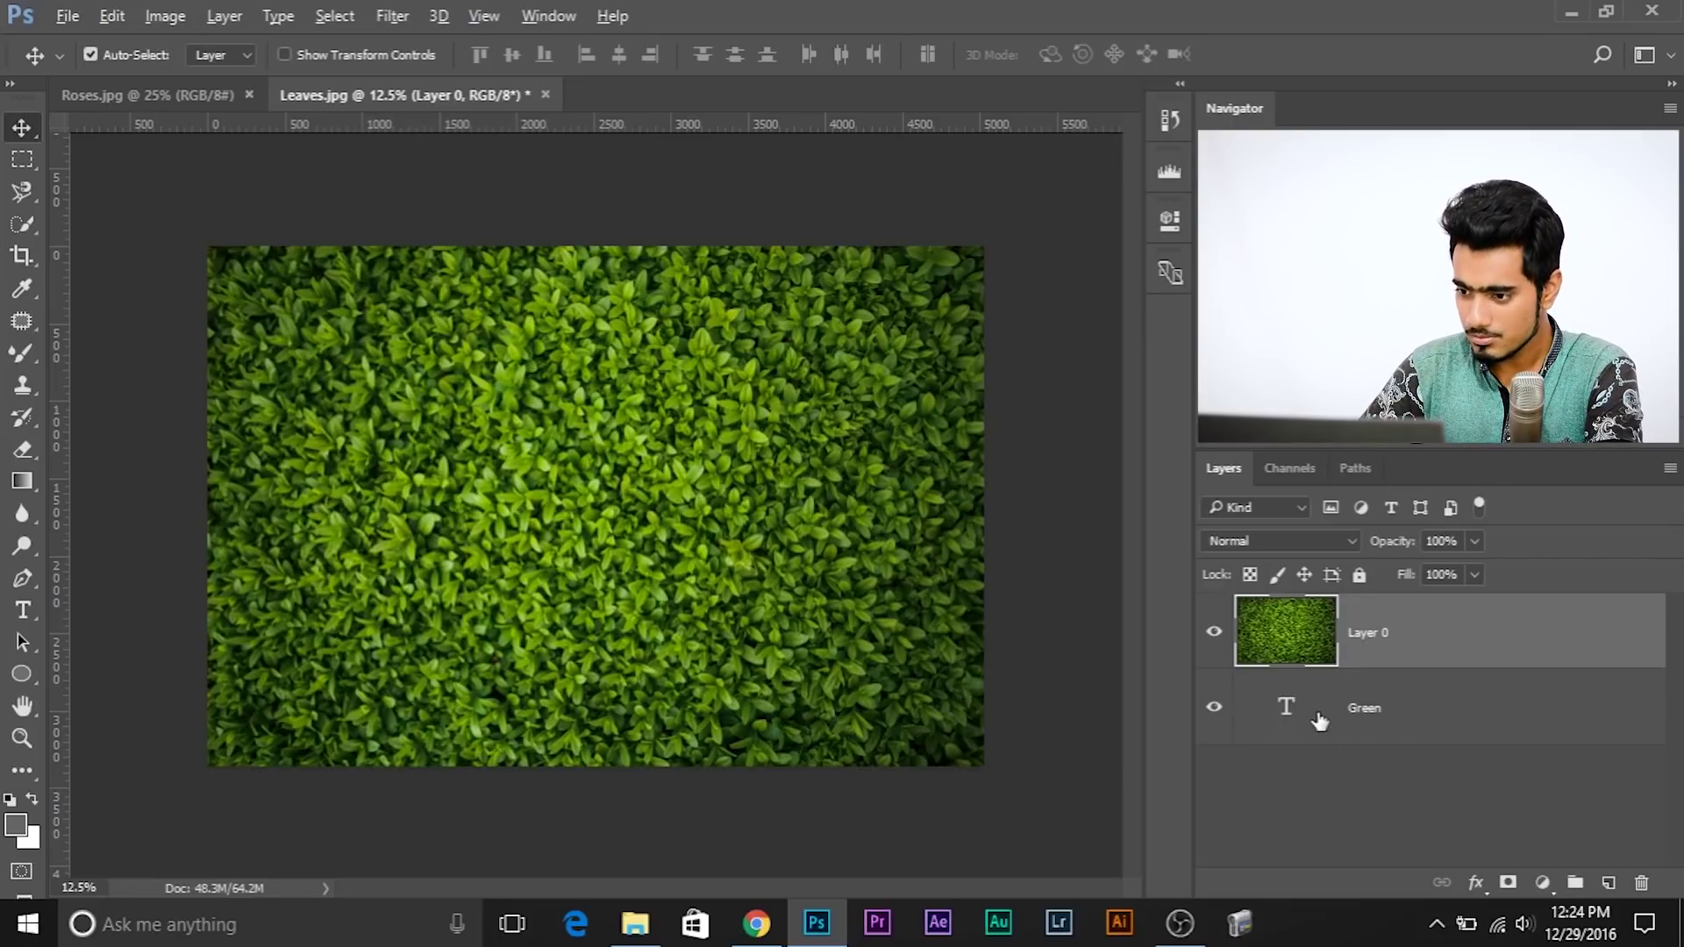
- Clip the leaves layer to the Green text so the letters show leaf texture
alt+click(1298, 664)
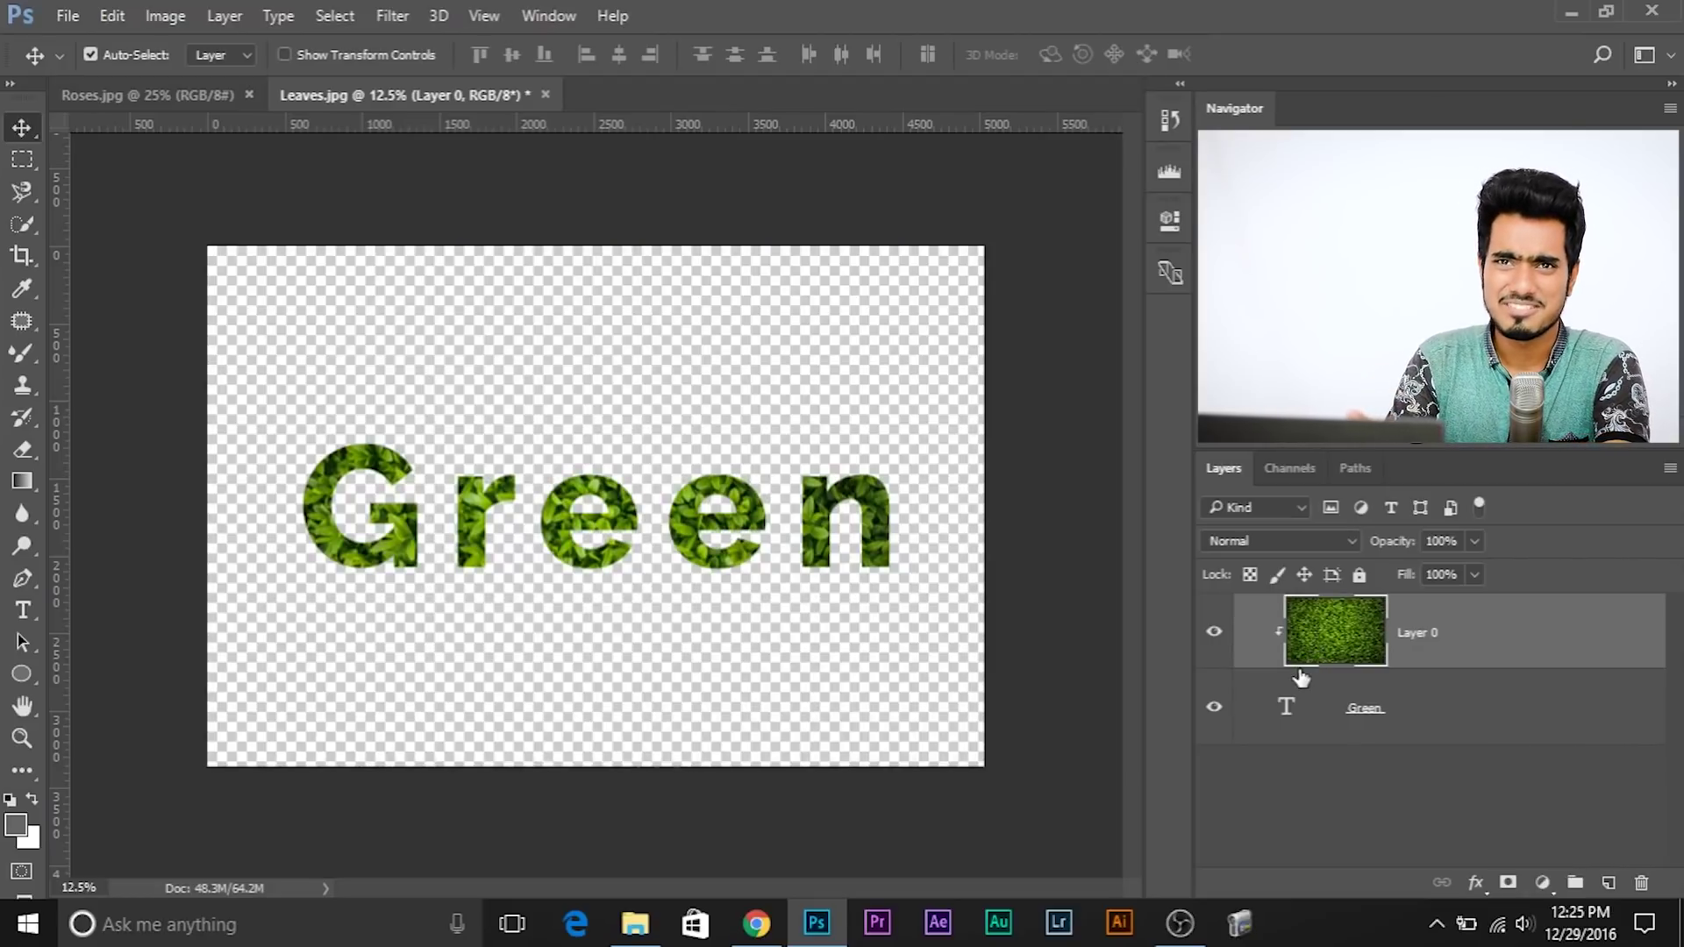
click(1342, 695)
click(1434, 786)
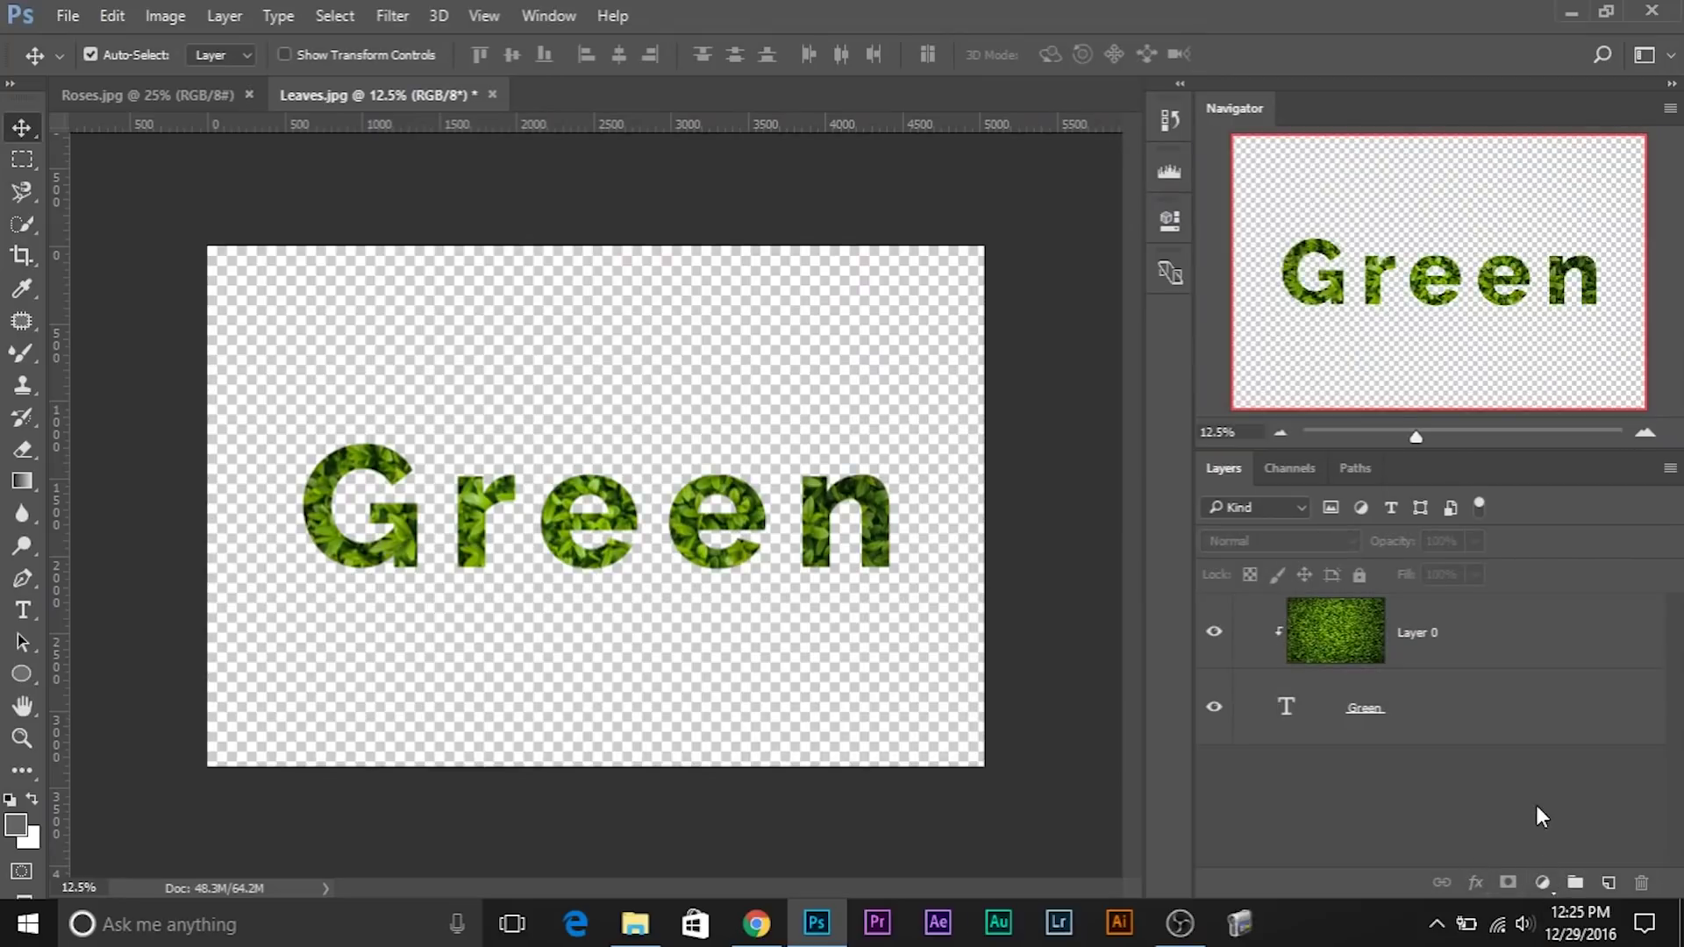
- Add a white Solid Color fill layer at the bottom of the stack, then bring Roses.jpg forward
click(1544, 883)
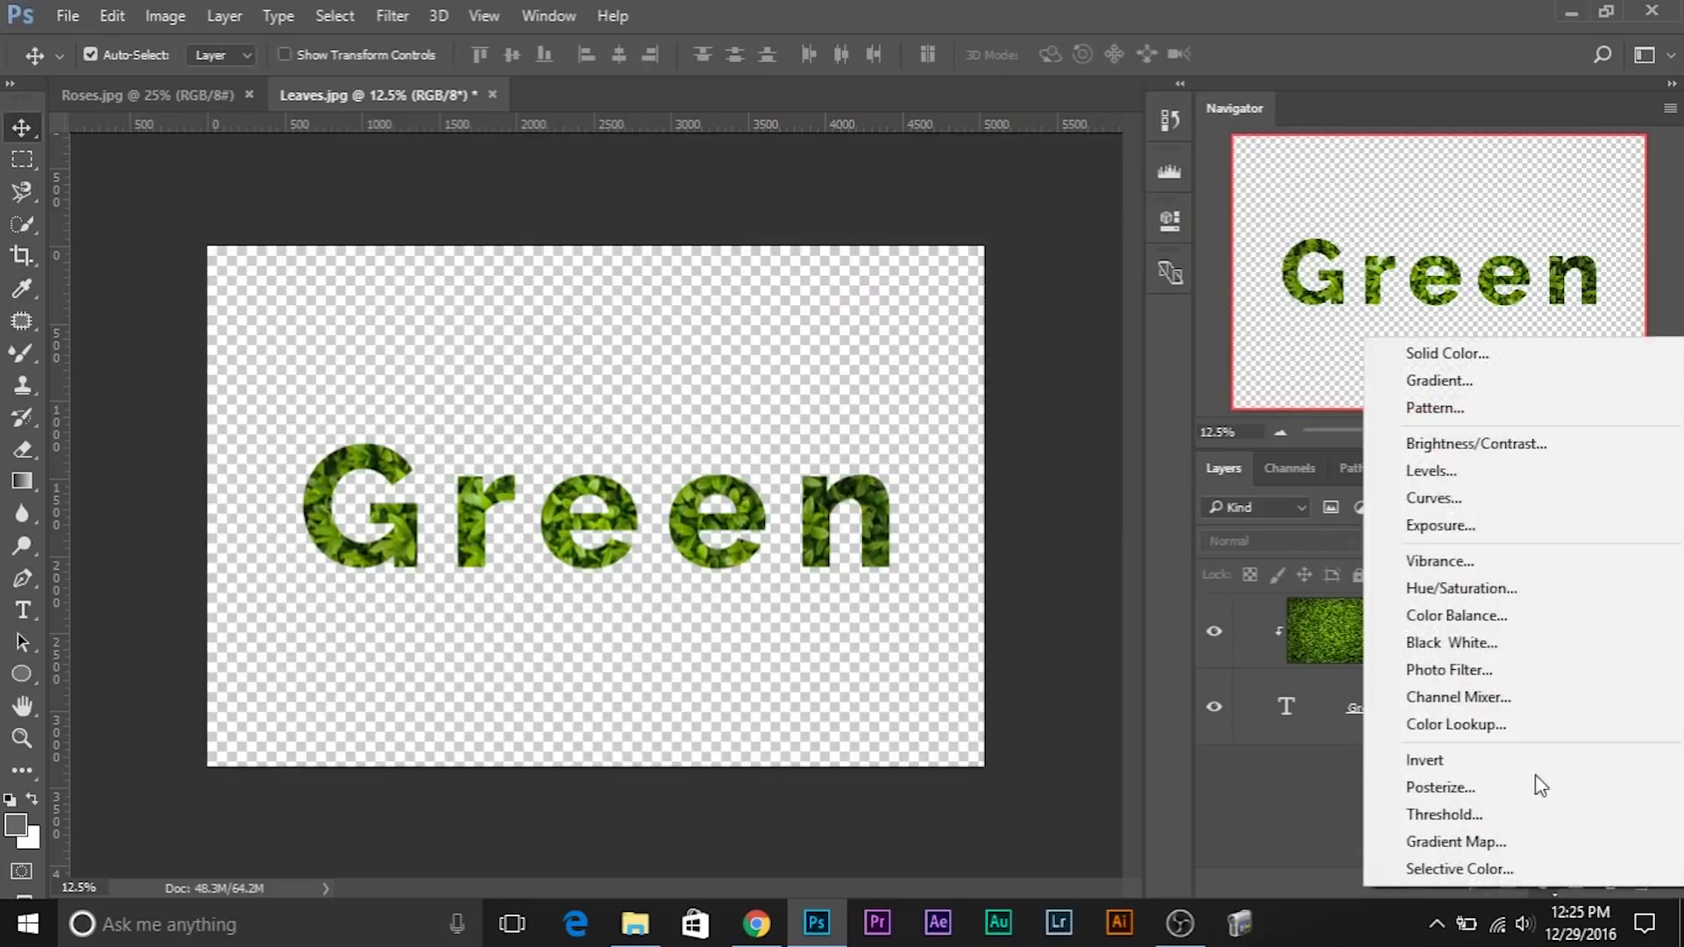
click(1467, 354)
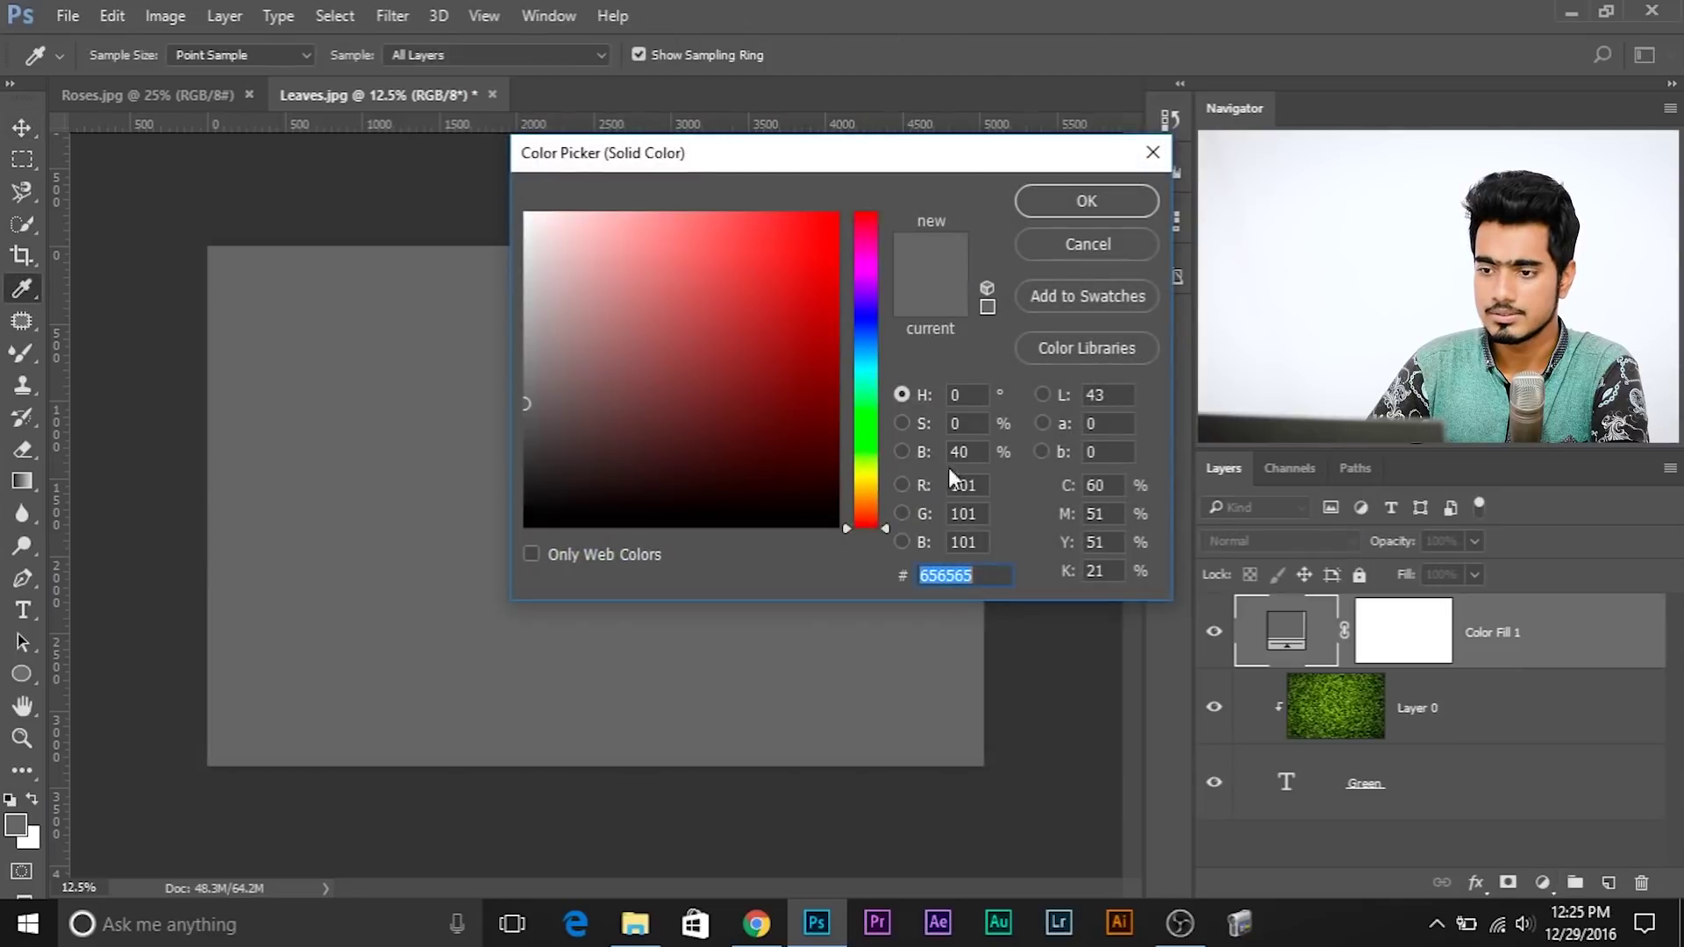
click(763, 357)
drag(763, 357, 524, 212)
click(1061, 203)
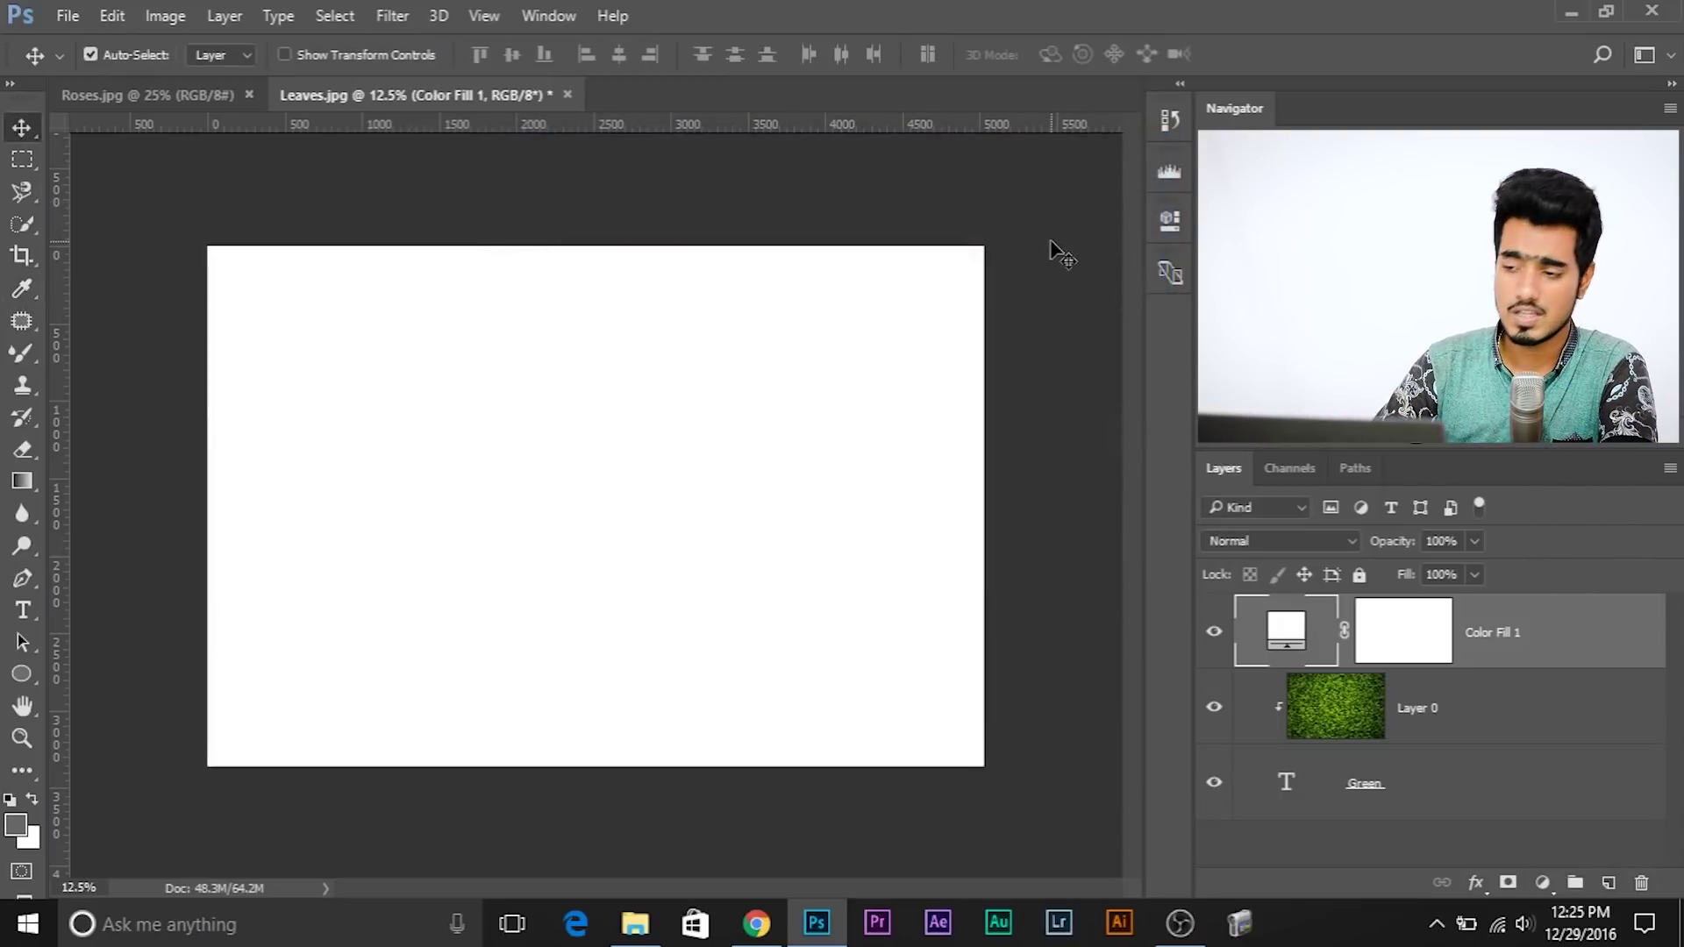
drag(1533, 640, 1461, 771)
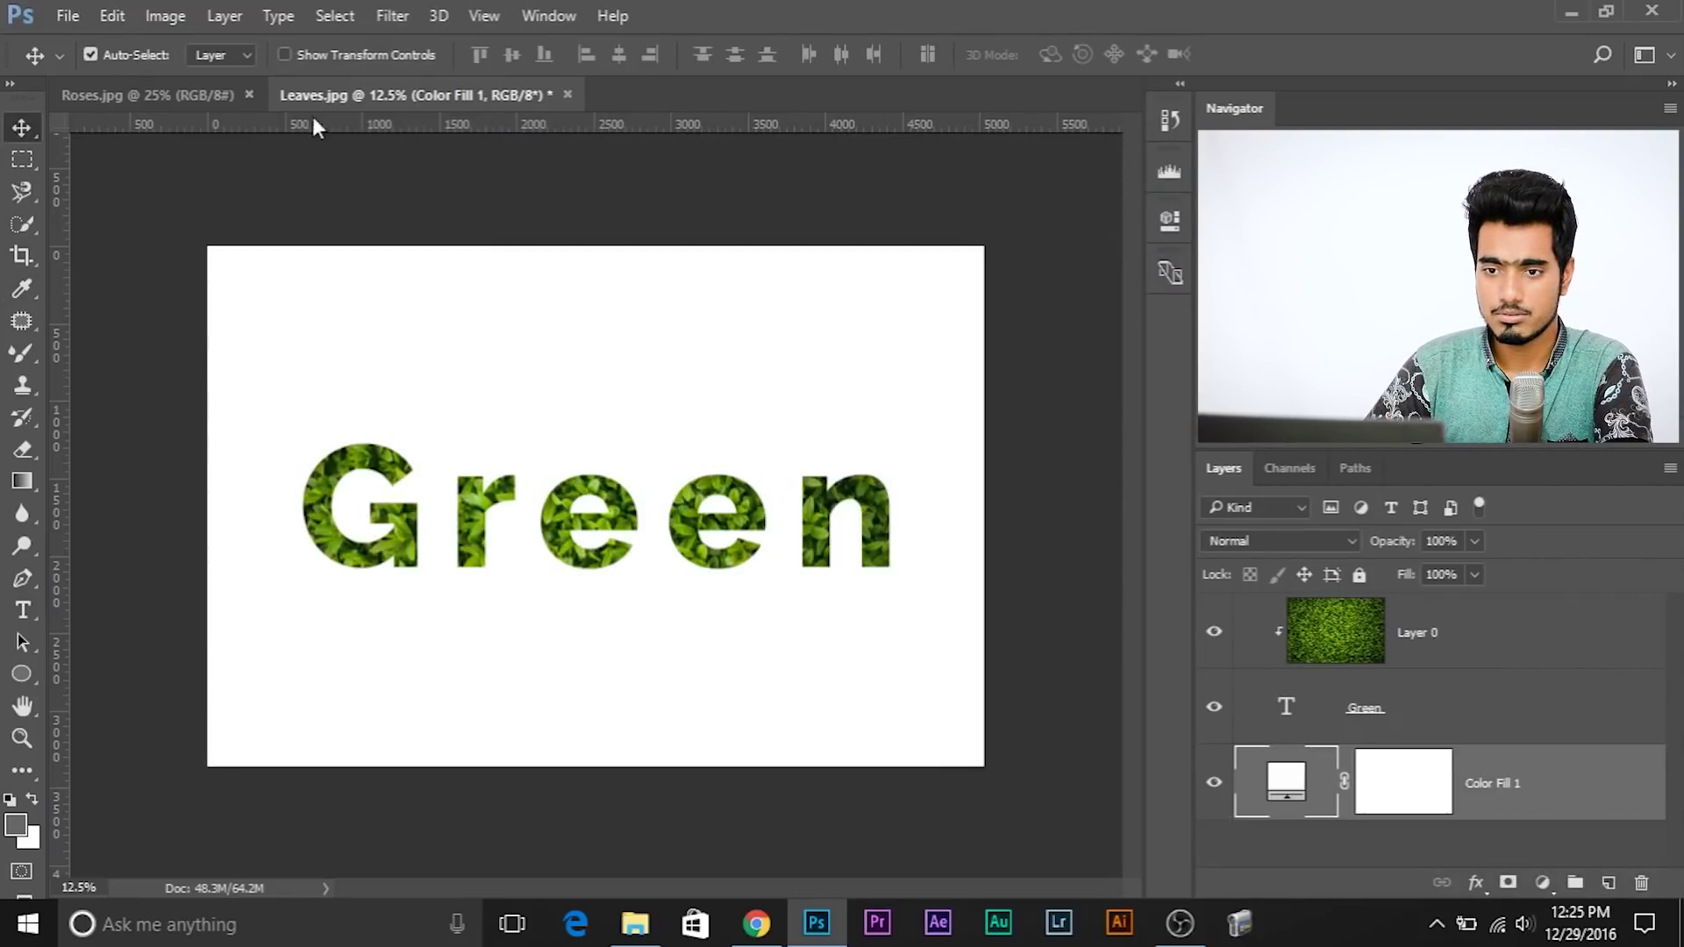
click(131, 96)
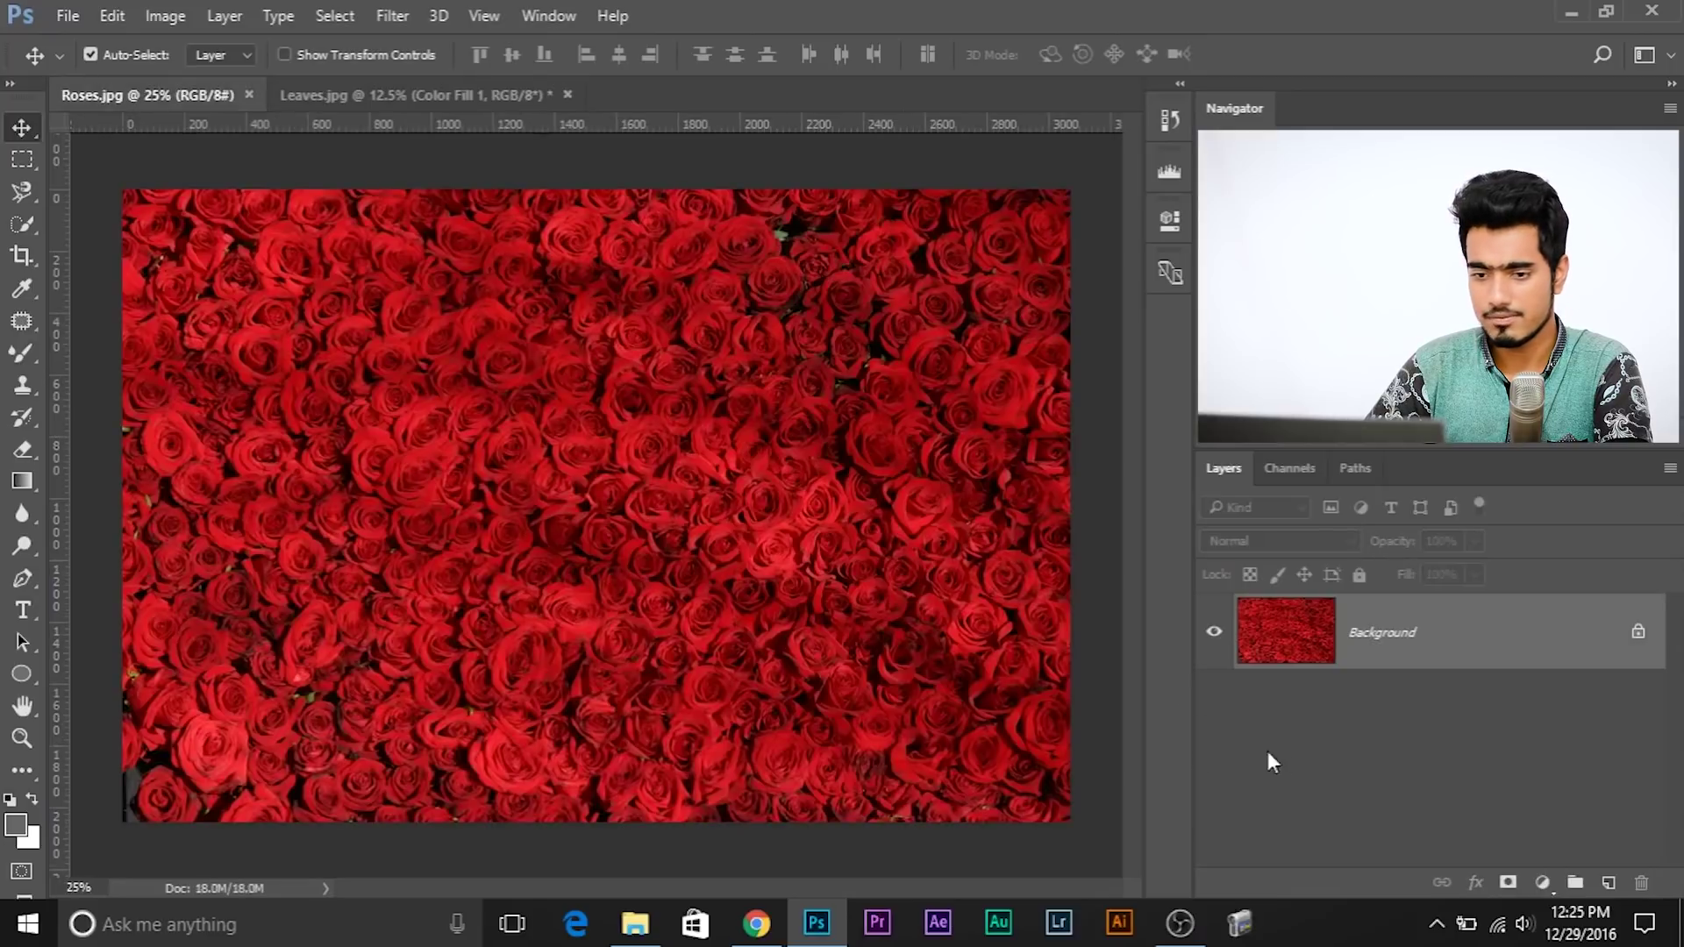
- Add a grey 'RED' text layer and enlarge it to 903.39 pt across the roses
click(23, 610)
click(397, 570)
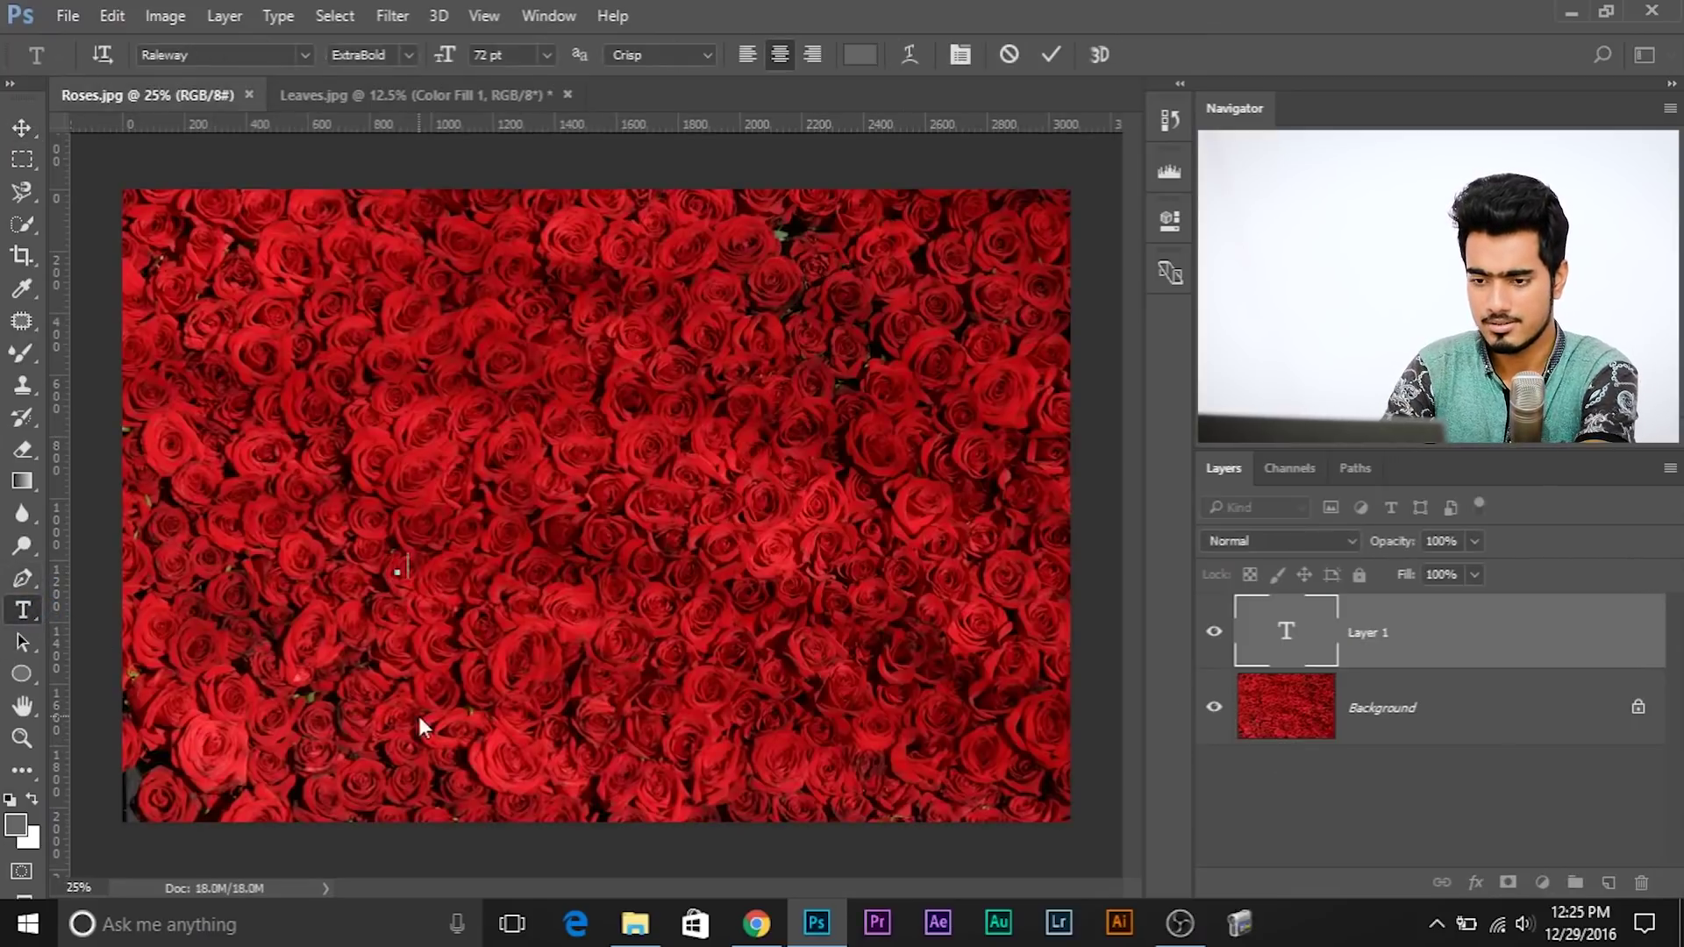
click(23, 127)
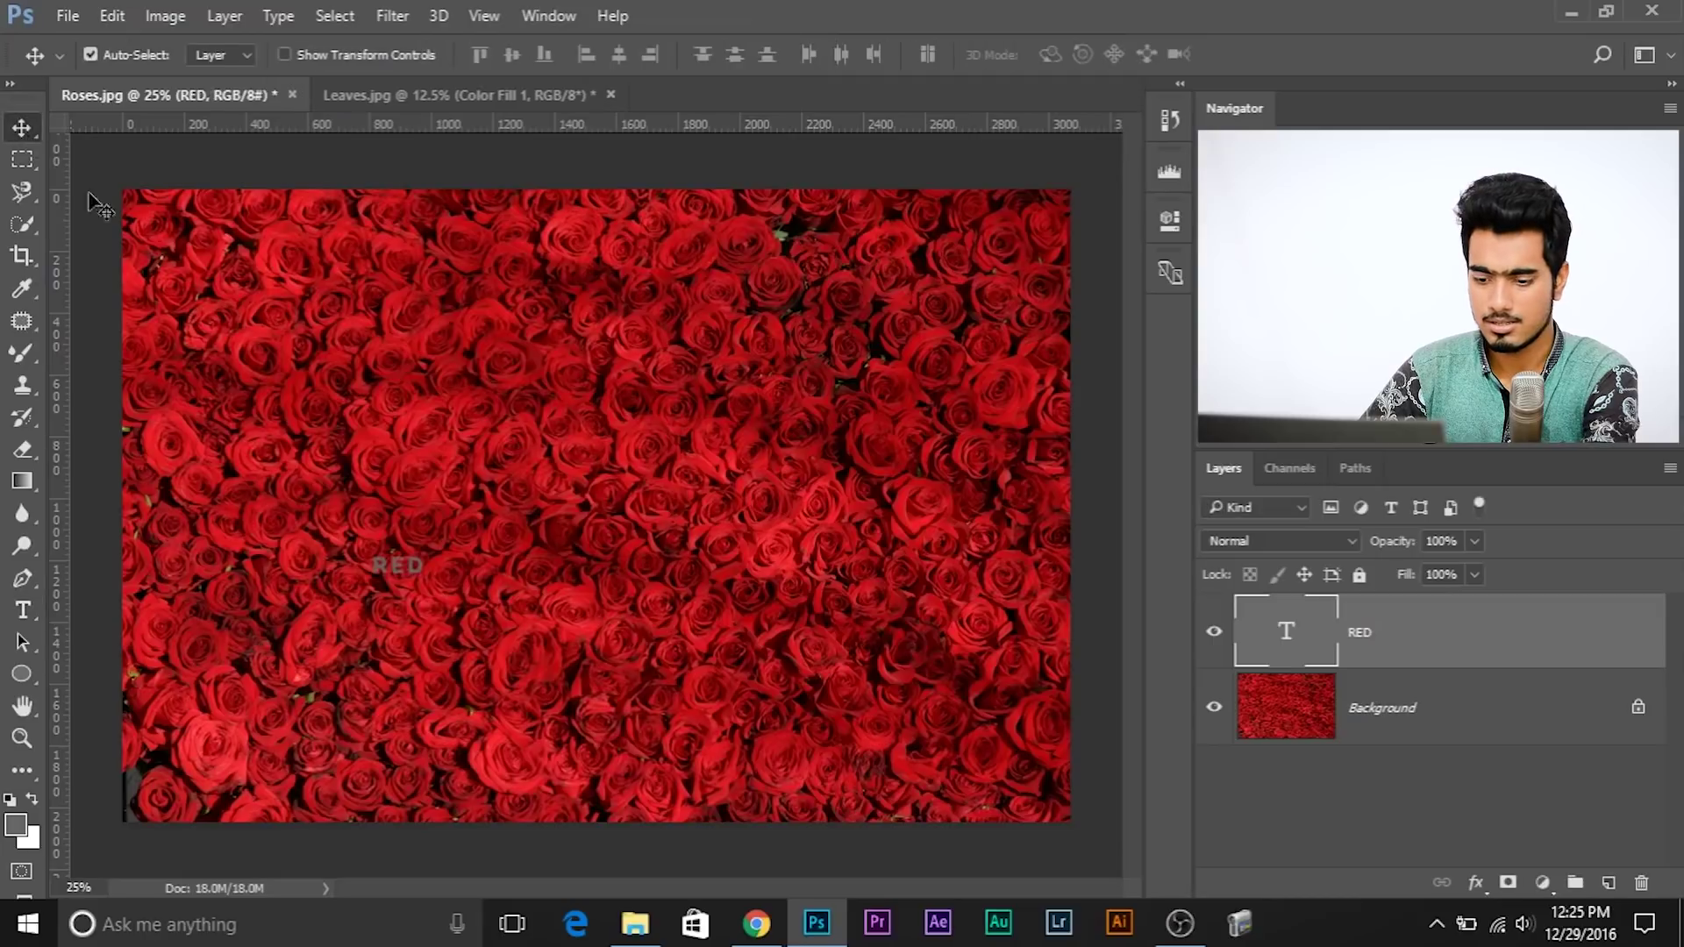
key(ctrl+t)
drag(423, 545, 1039, 272)
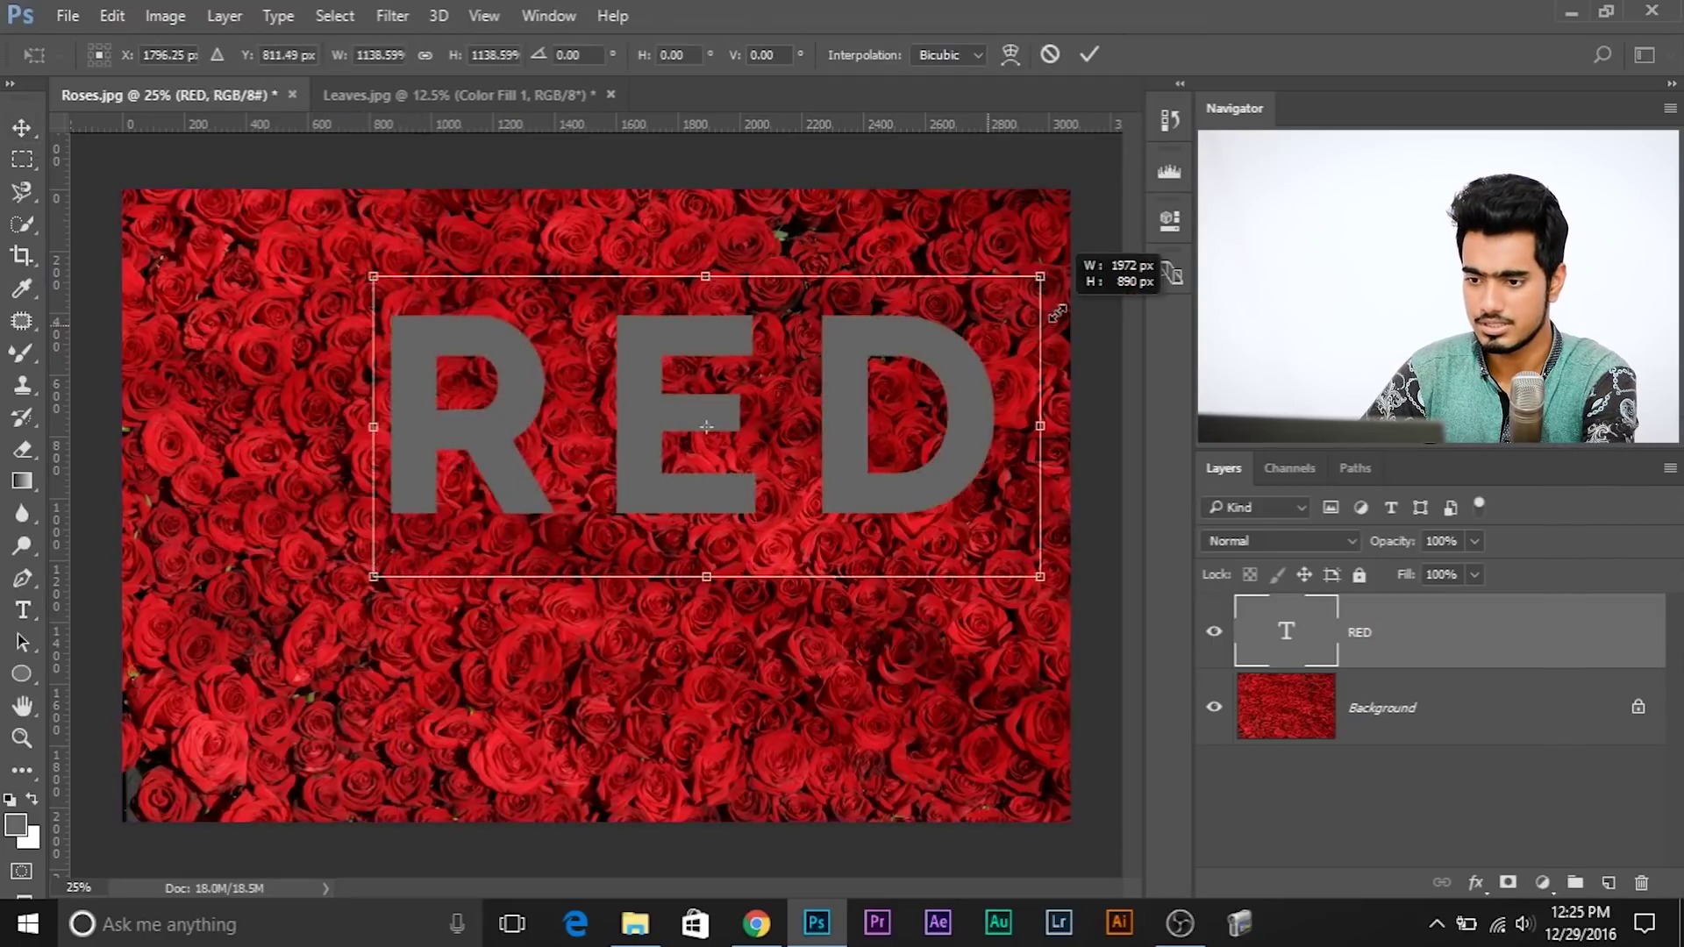
drag(902, 301, 802, 381)
key(Return)
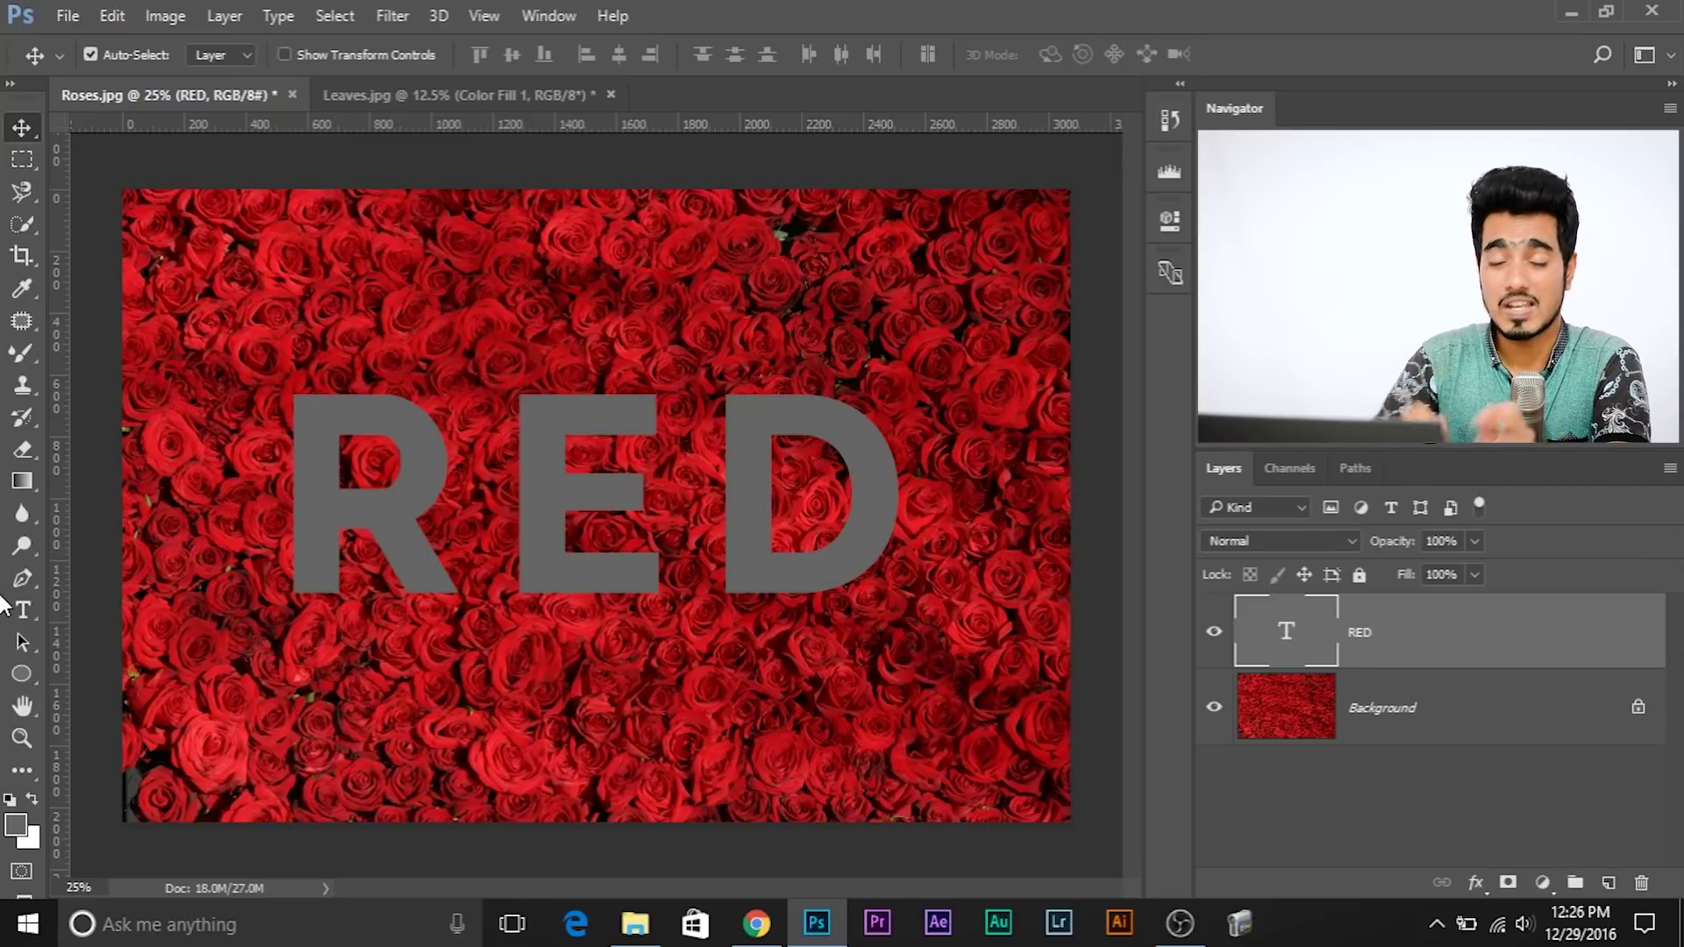
- Adjust the RED letter spacing with Alt+arrow keys, then select the roses background layer
double_click(1286, 632)
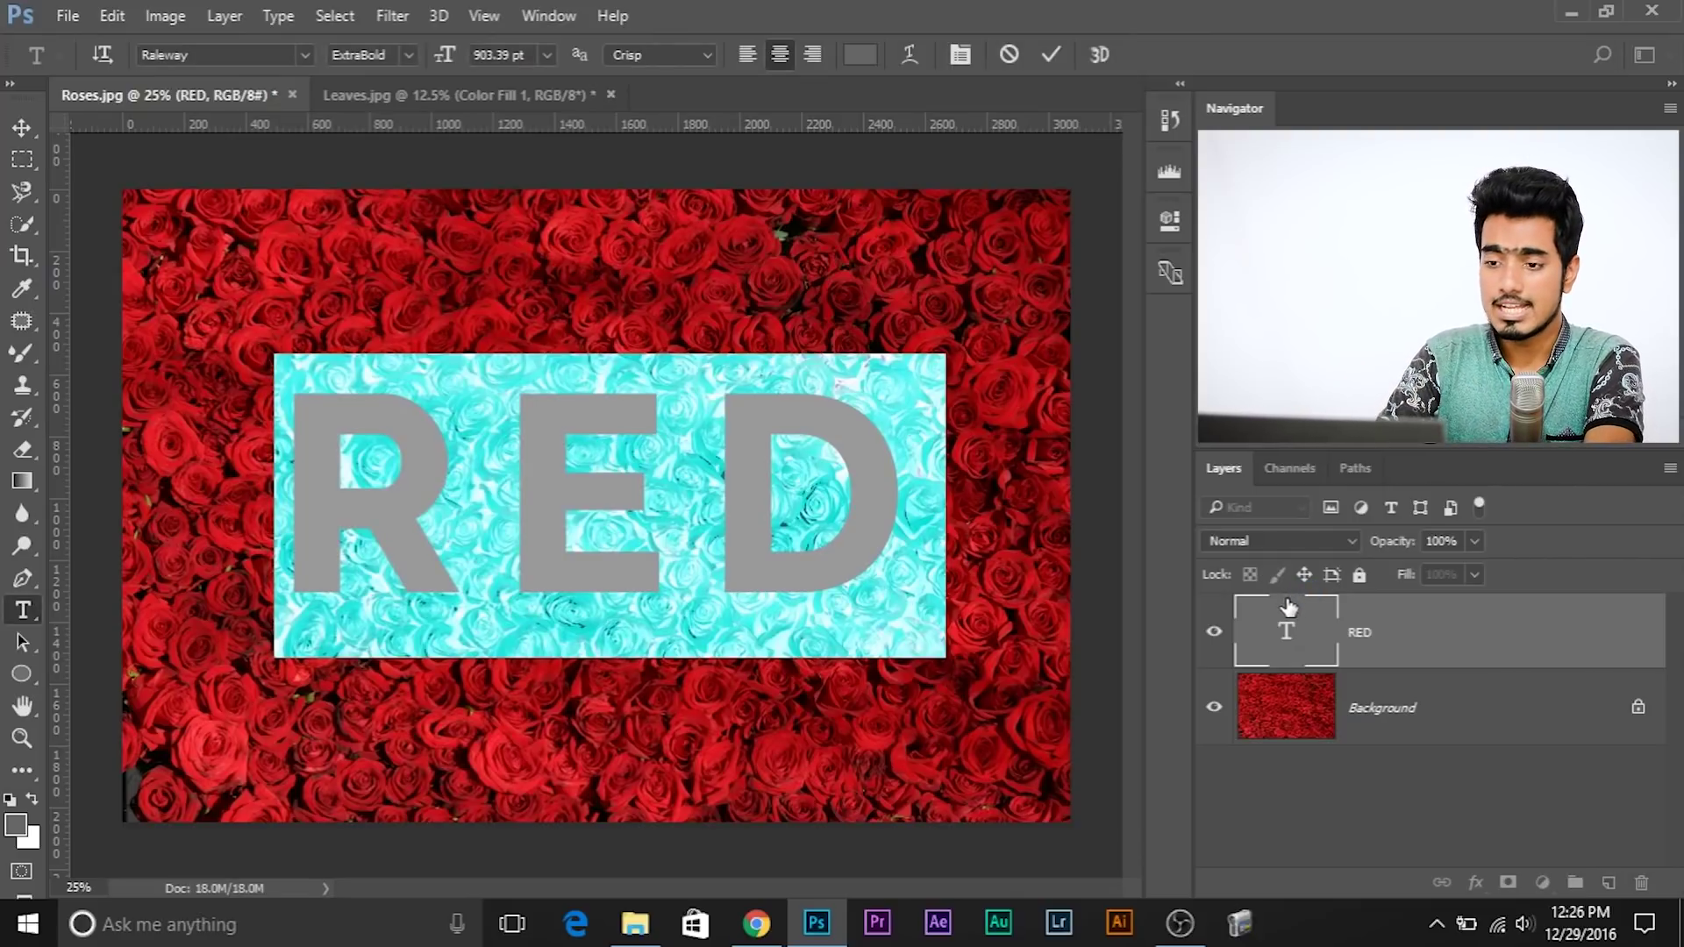
key(alt+Left)
key(alt+Left)
key(alt+Left)
key(alt+Left)
key(alt+Left)
key(alt+Left)
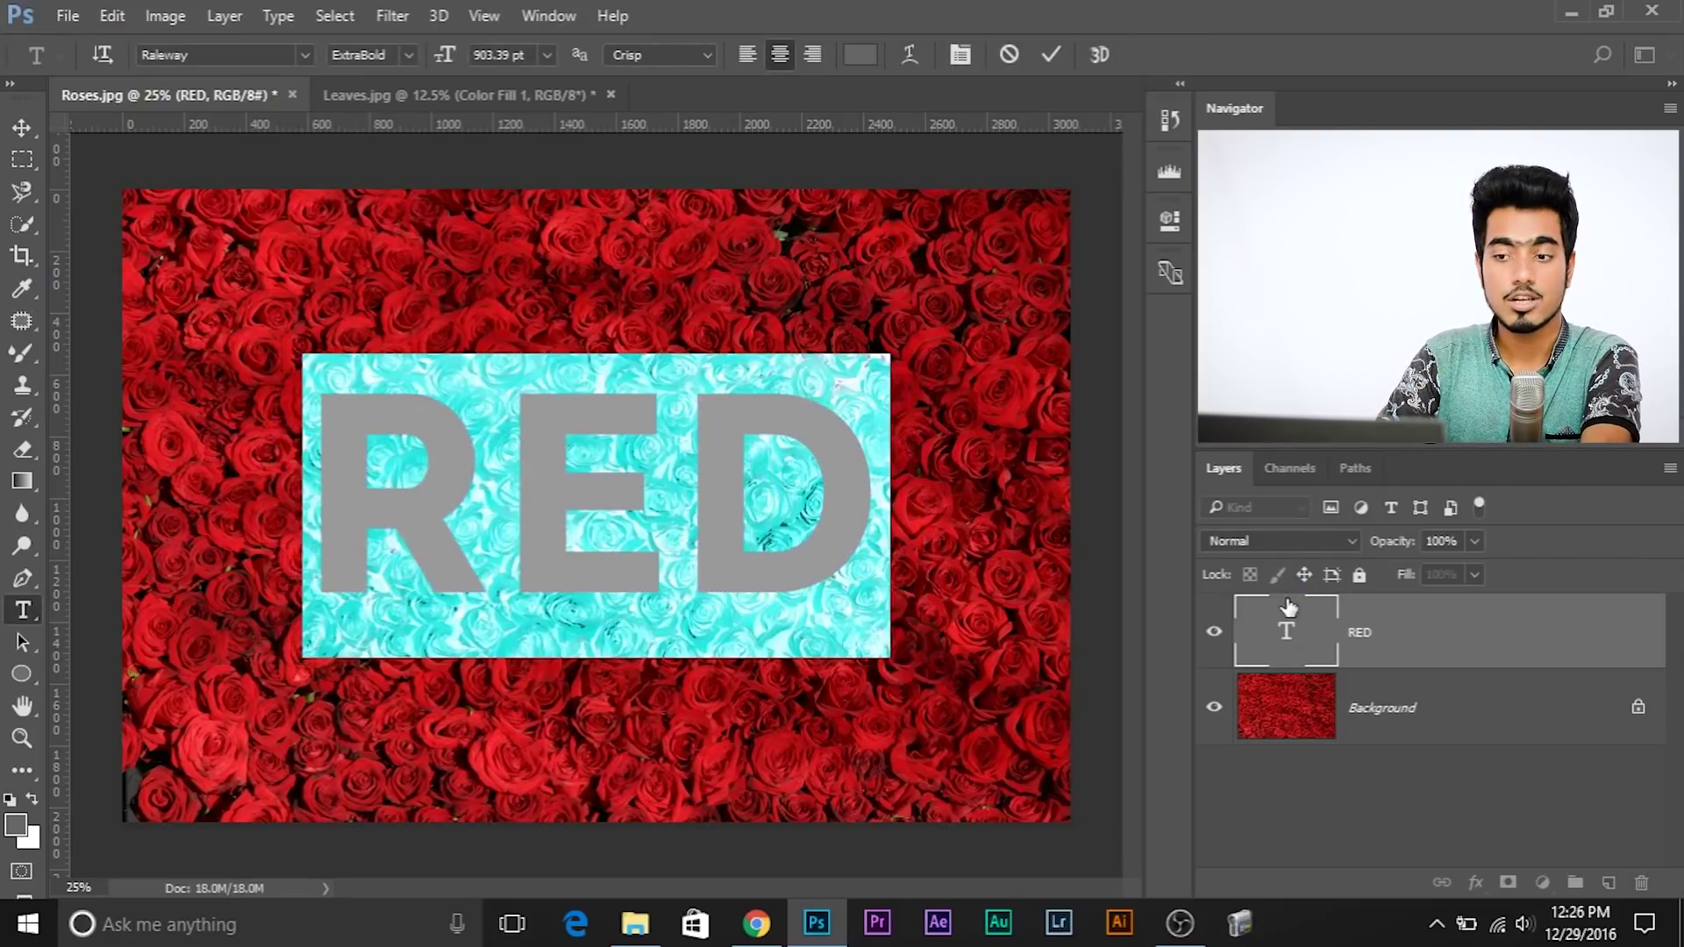
key(alt+Right)
key(alt+Right)
key(alt+Right)
key(alt+Right)
key(alt+Right)
key(alt+Right)
key(alt+Right)
key(alt+Right)
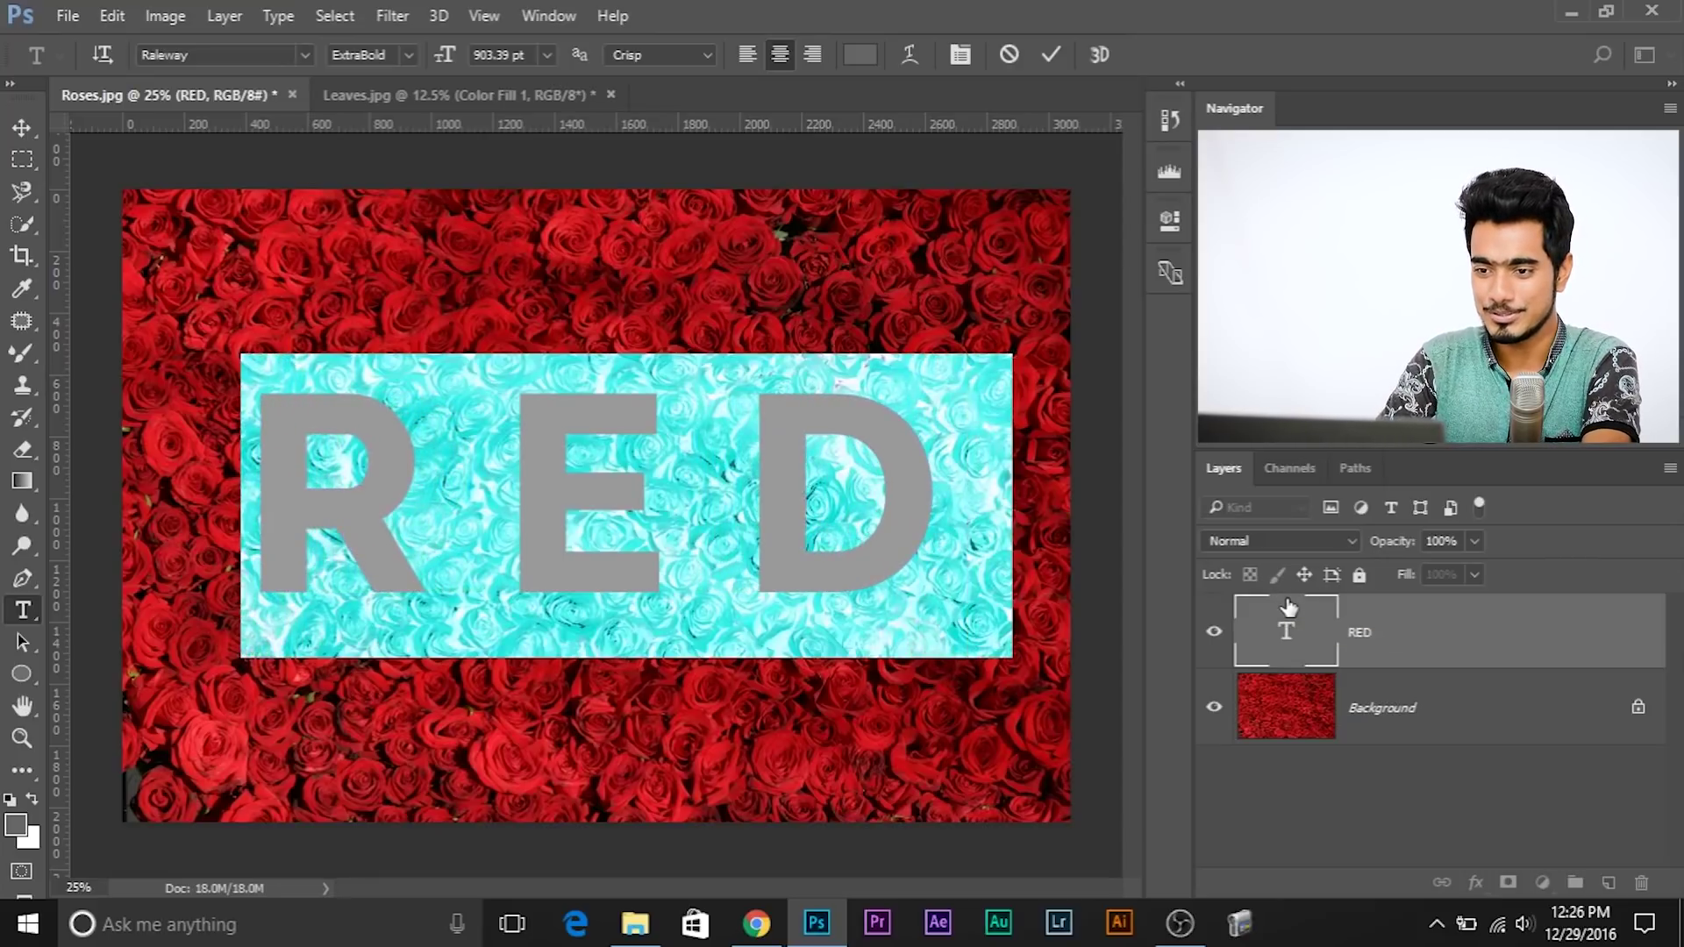
key(alt+Left)
key(alt+Left)
key(alt+Left)
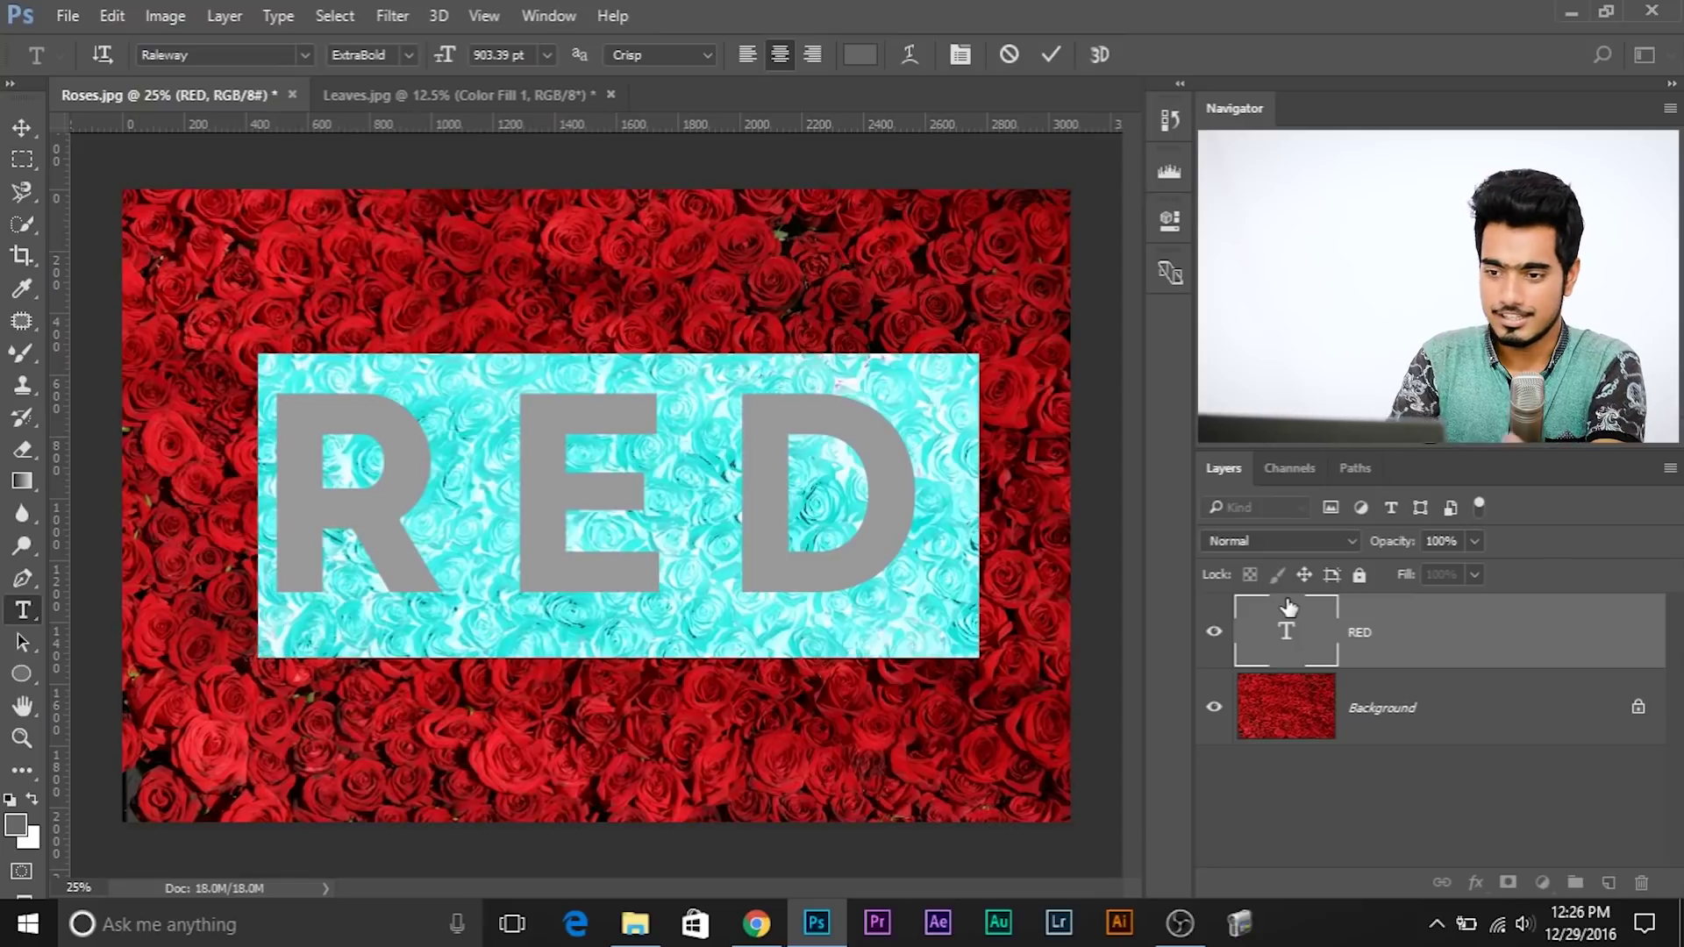
click(1358, 730)
- Unlock the roses layer, move it above RED, and clip it to the text
key(v)
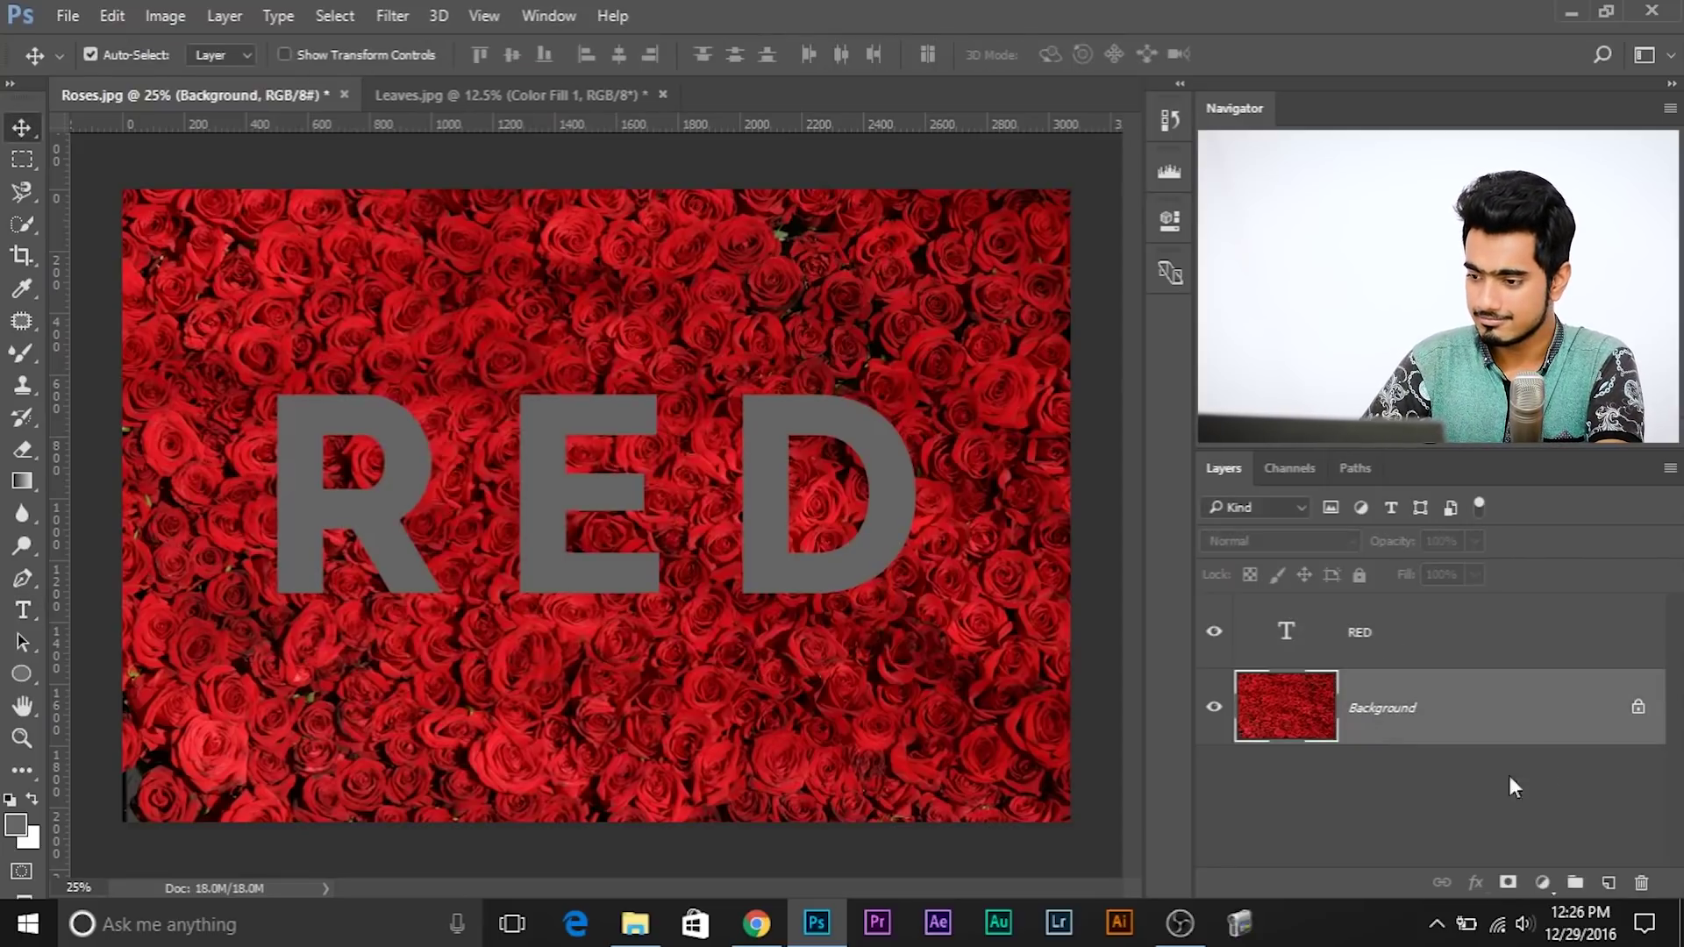
click(1635, 715)
drag(1465, 733, 1454, 589)
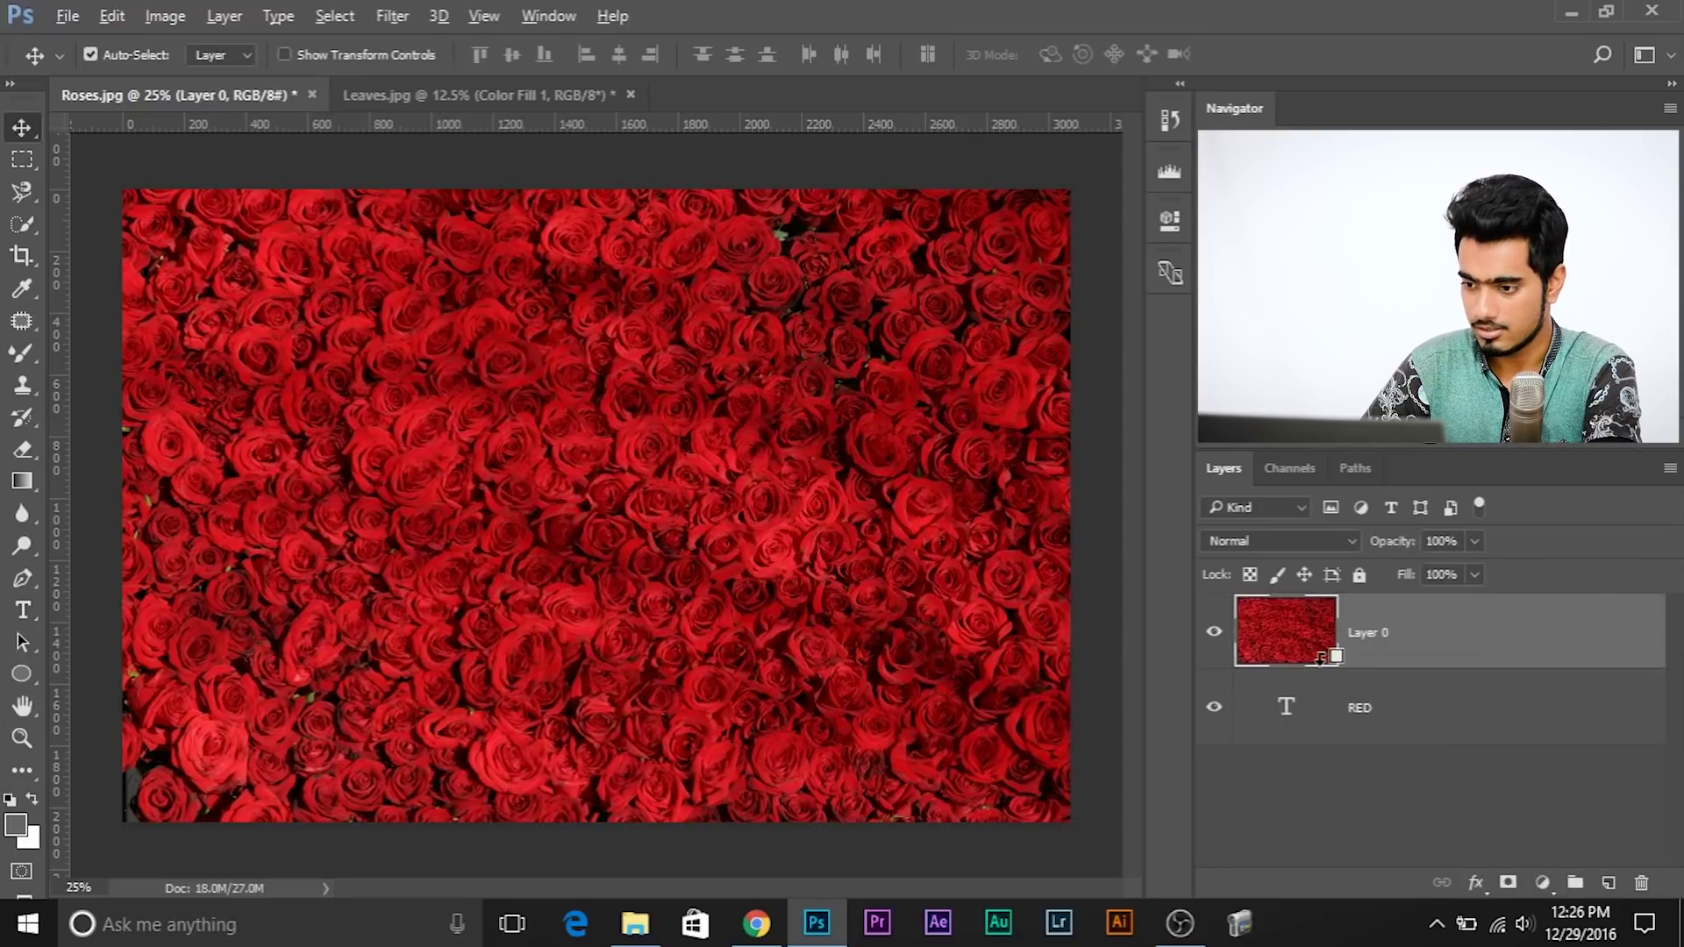
alt+click(1329, 671)
- Add a #ffffff fill layer below the RED text, then open PNG02a.png from File Explorer
click(1521, 734)
click(1542, 883)
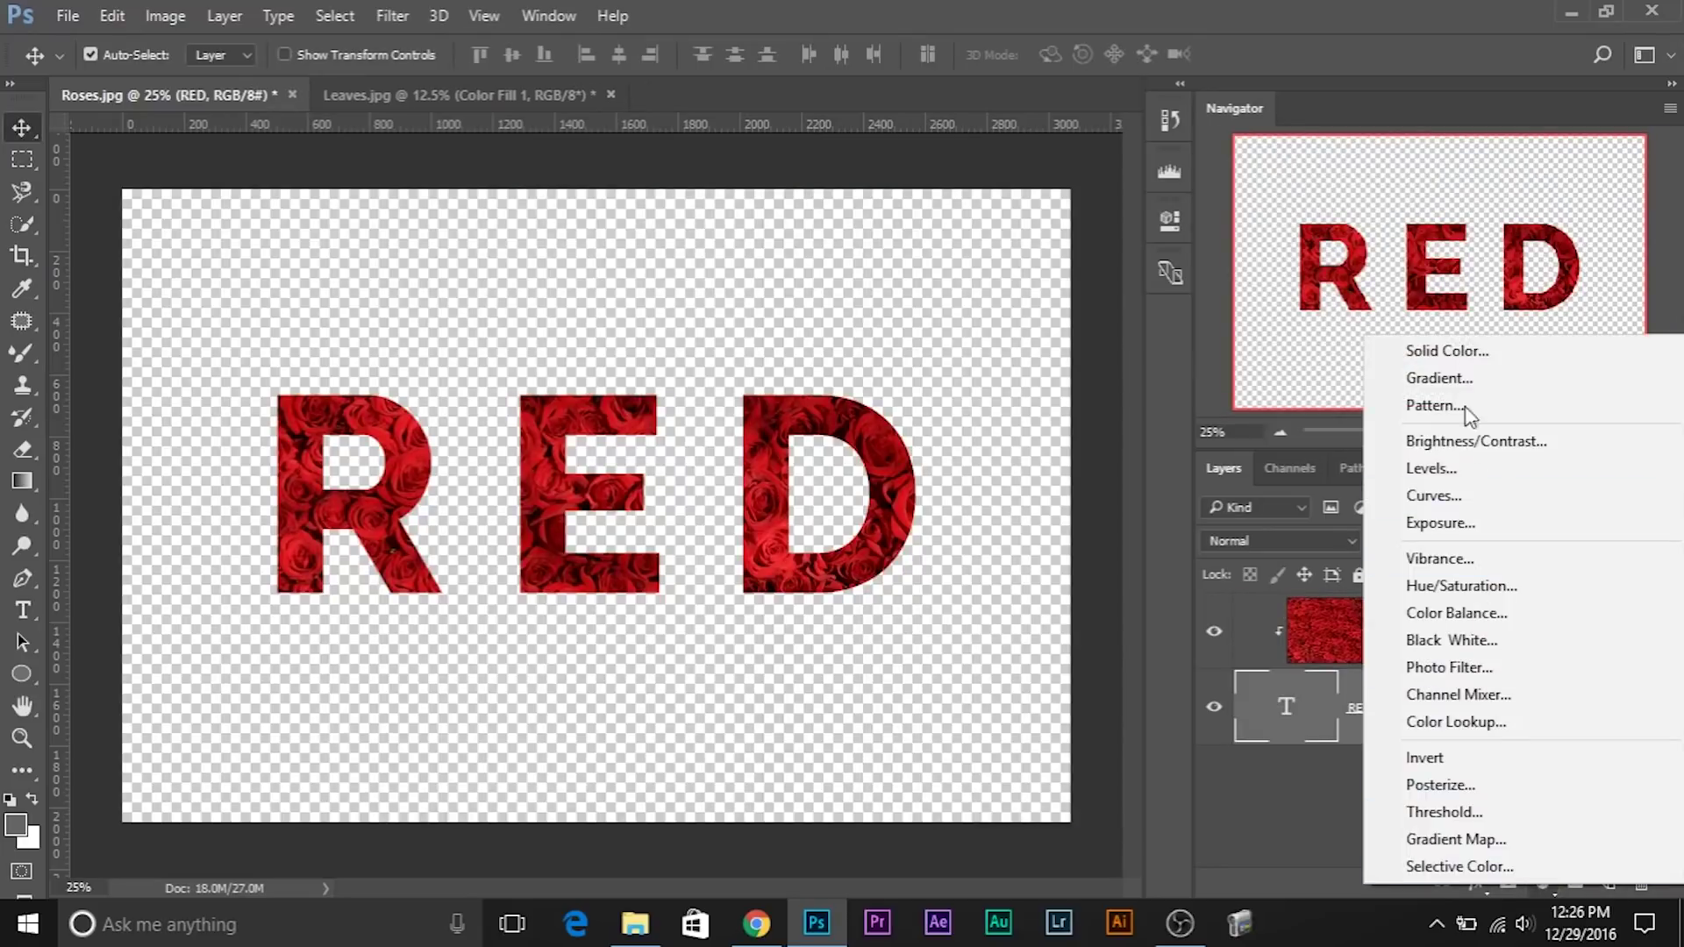
click(1458, 360)
text(ffffff)
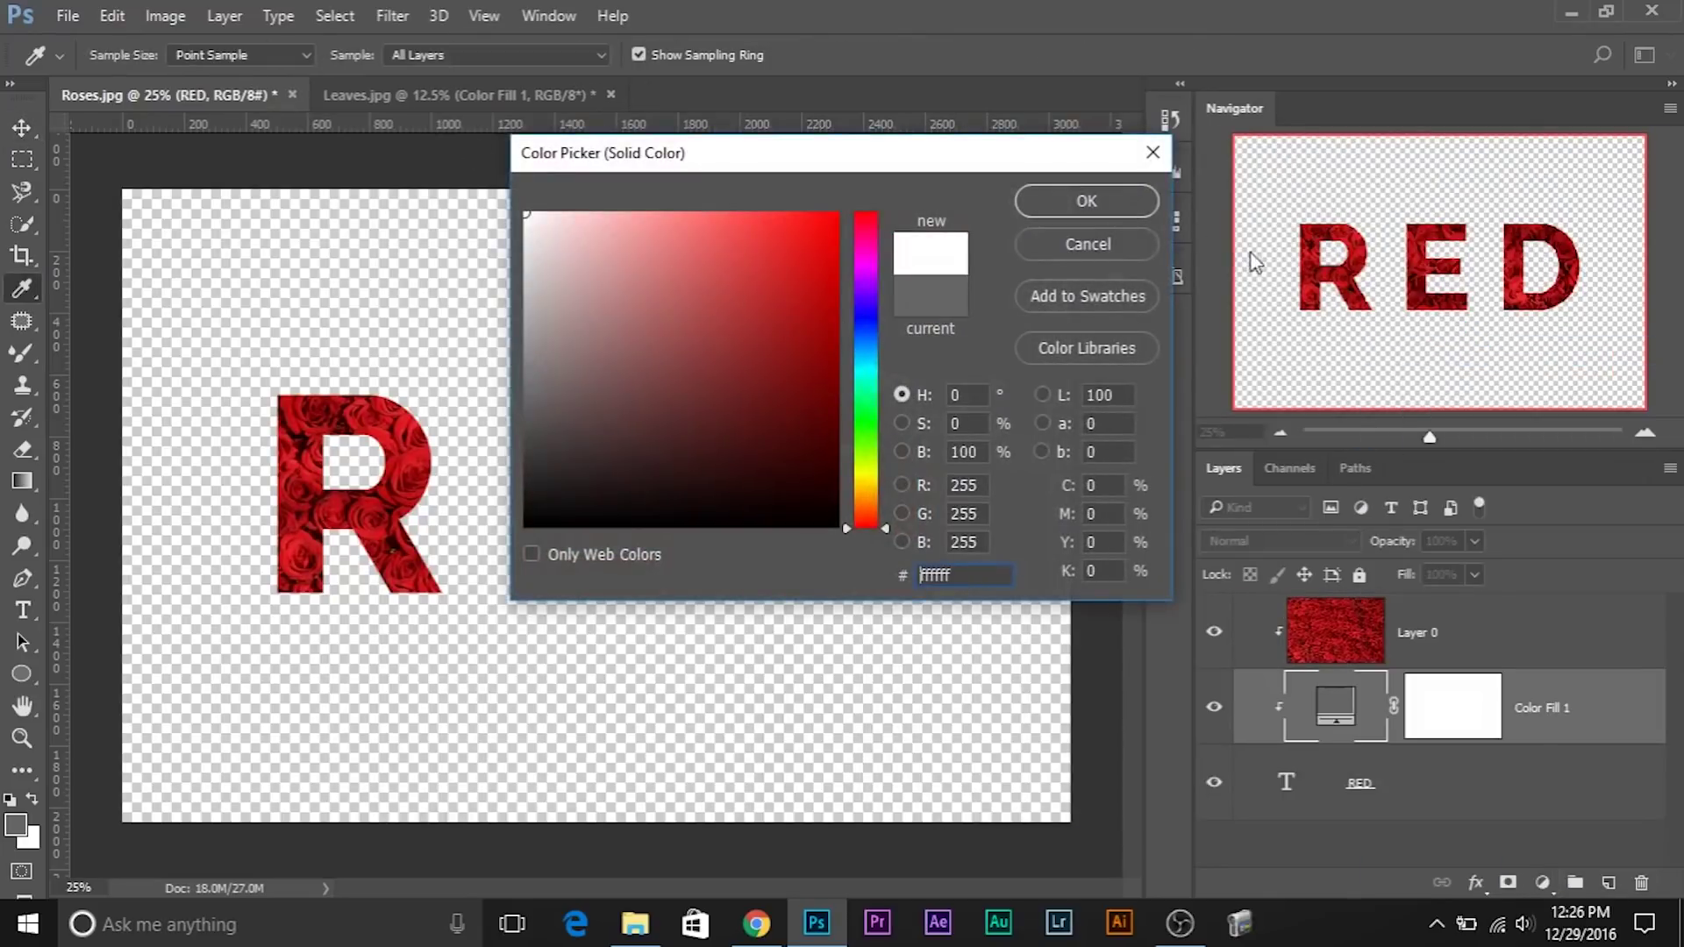
click(1151, 204)
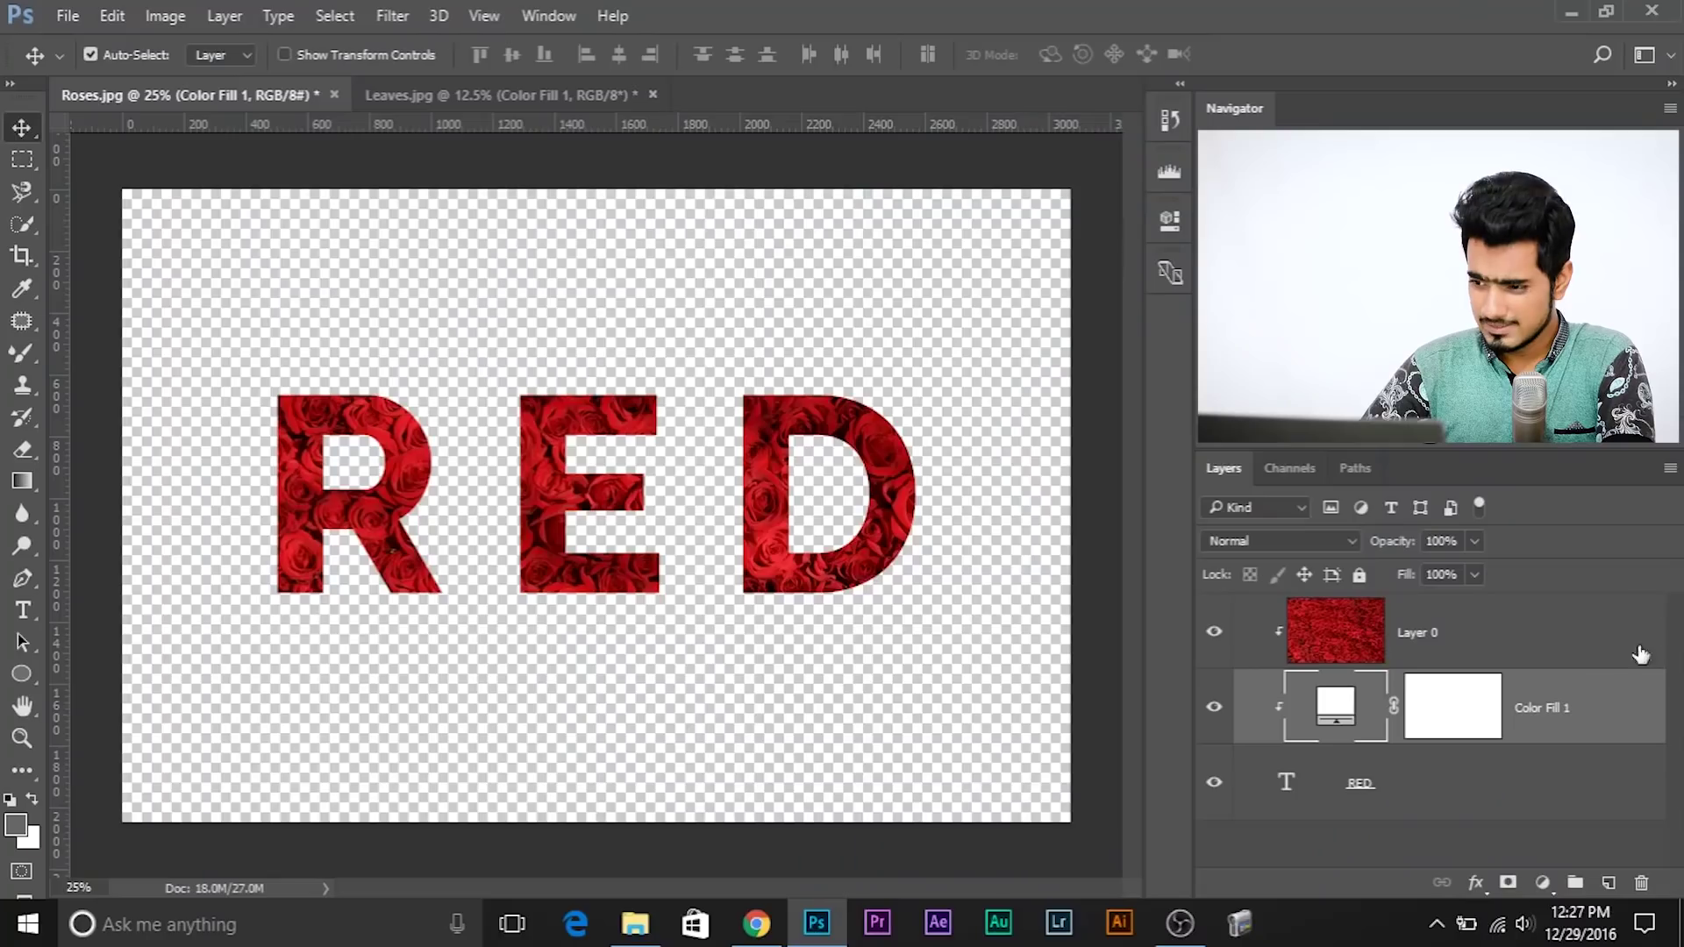
drag(1574, 786, 1529, 833)
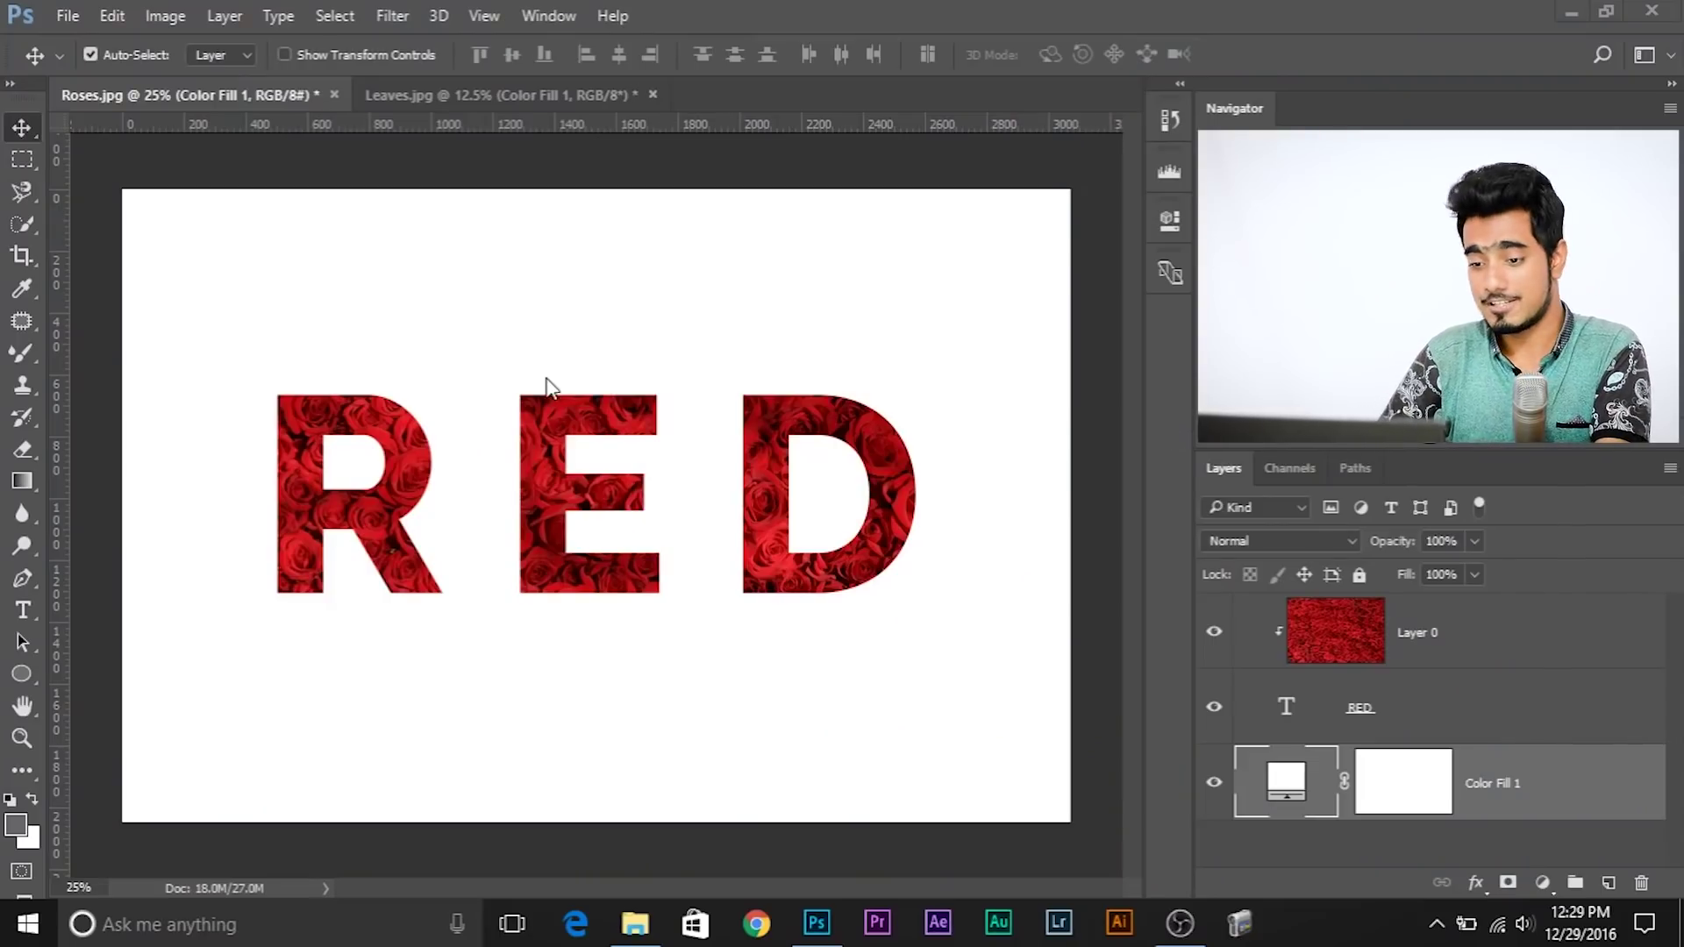
click(635, 923)
drag(681, 175, 744, 68)
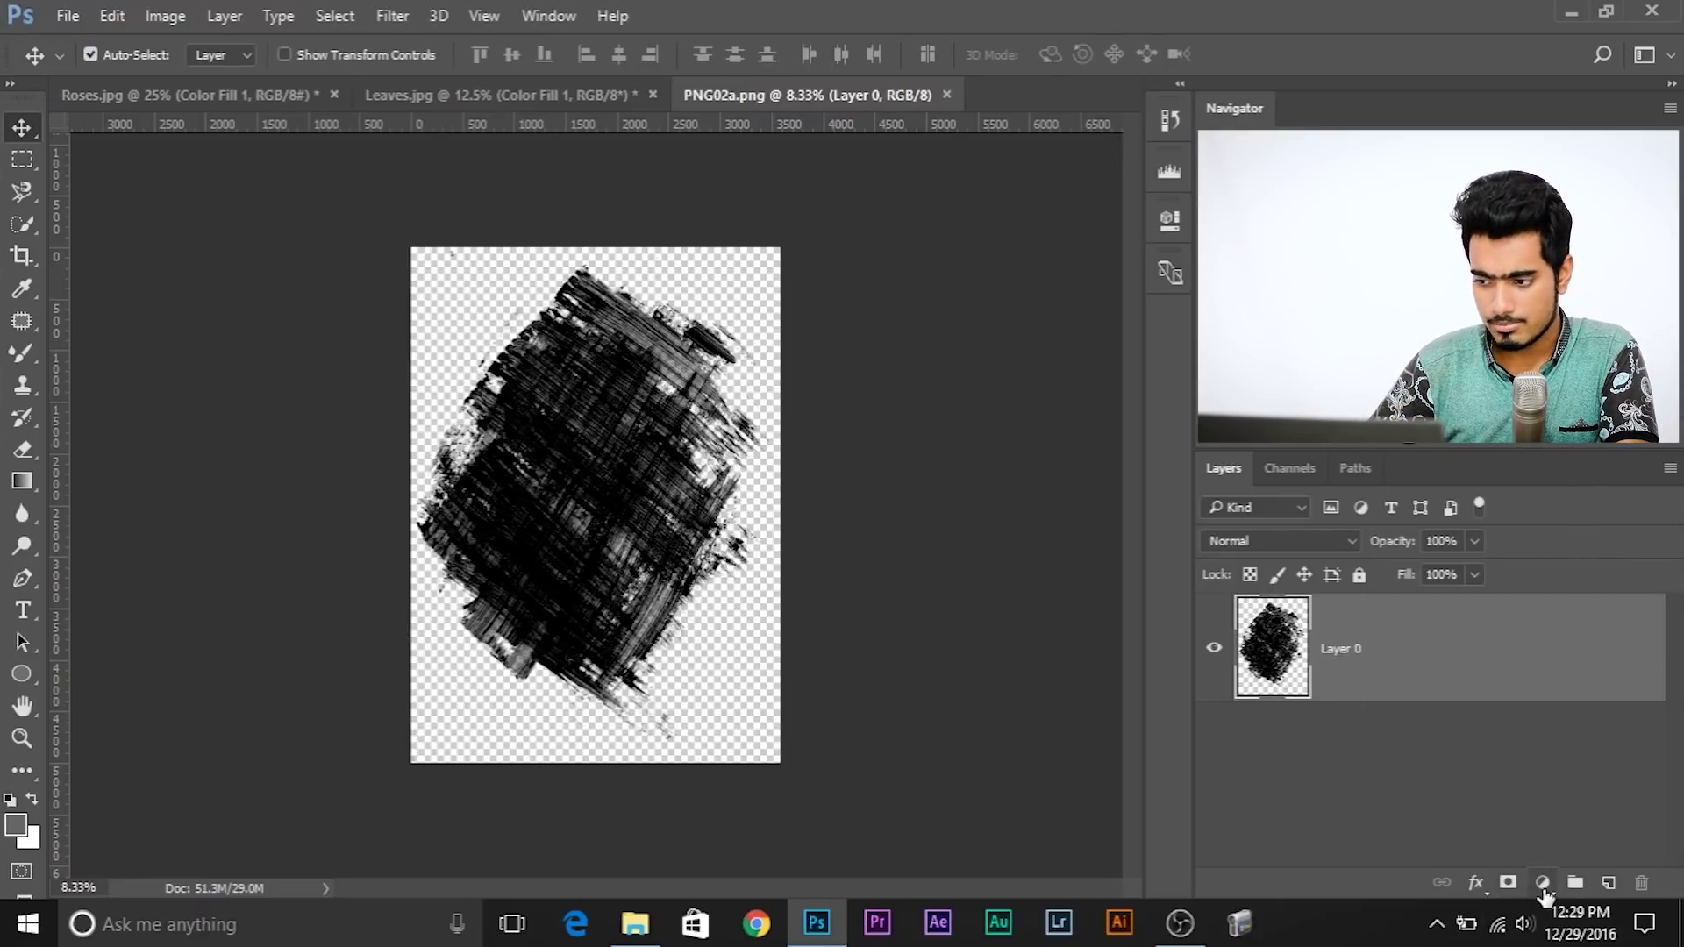
- Add a pure white Solid Color fill layer beneath the brush-stroke Layer 0
click(1546, 891)
click(1455, 354)
drag(782, 385, 531, 176)
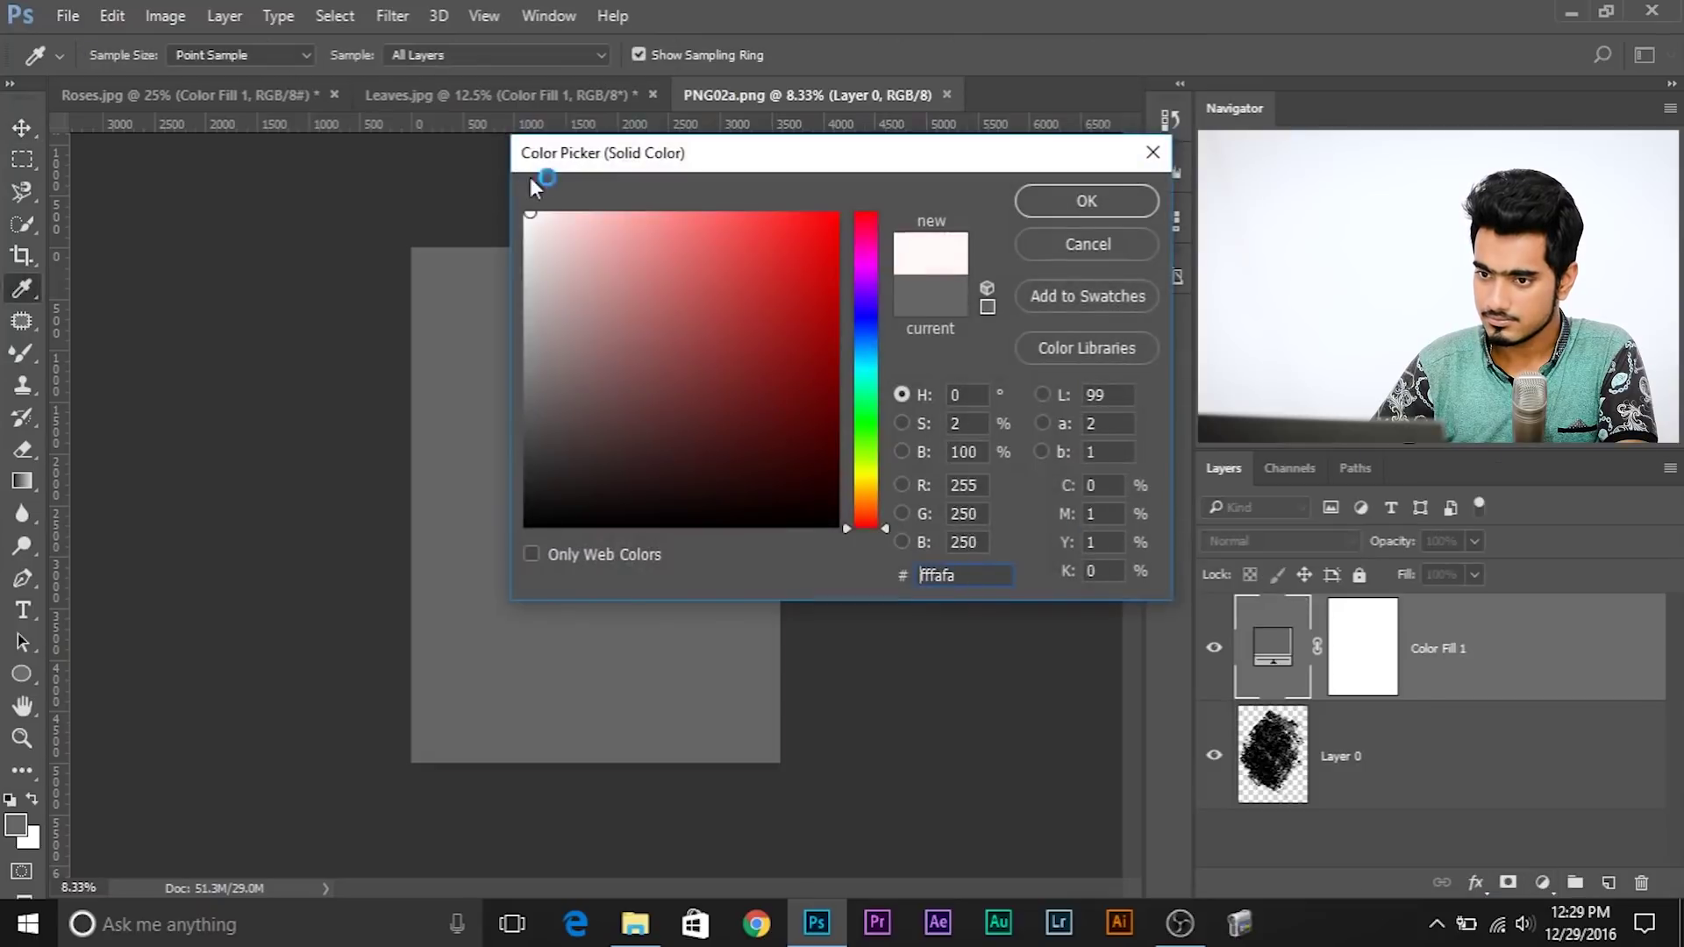
click(1080, 203)
drag(1425, 693, 1427, 812)
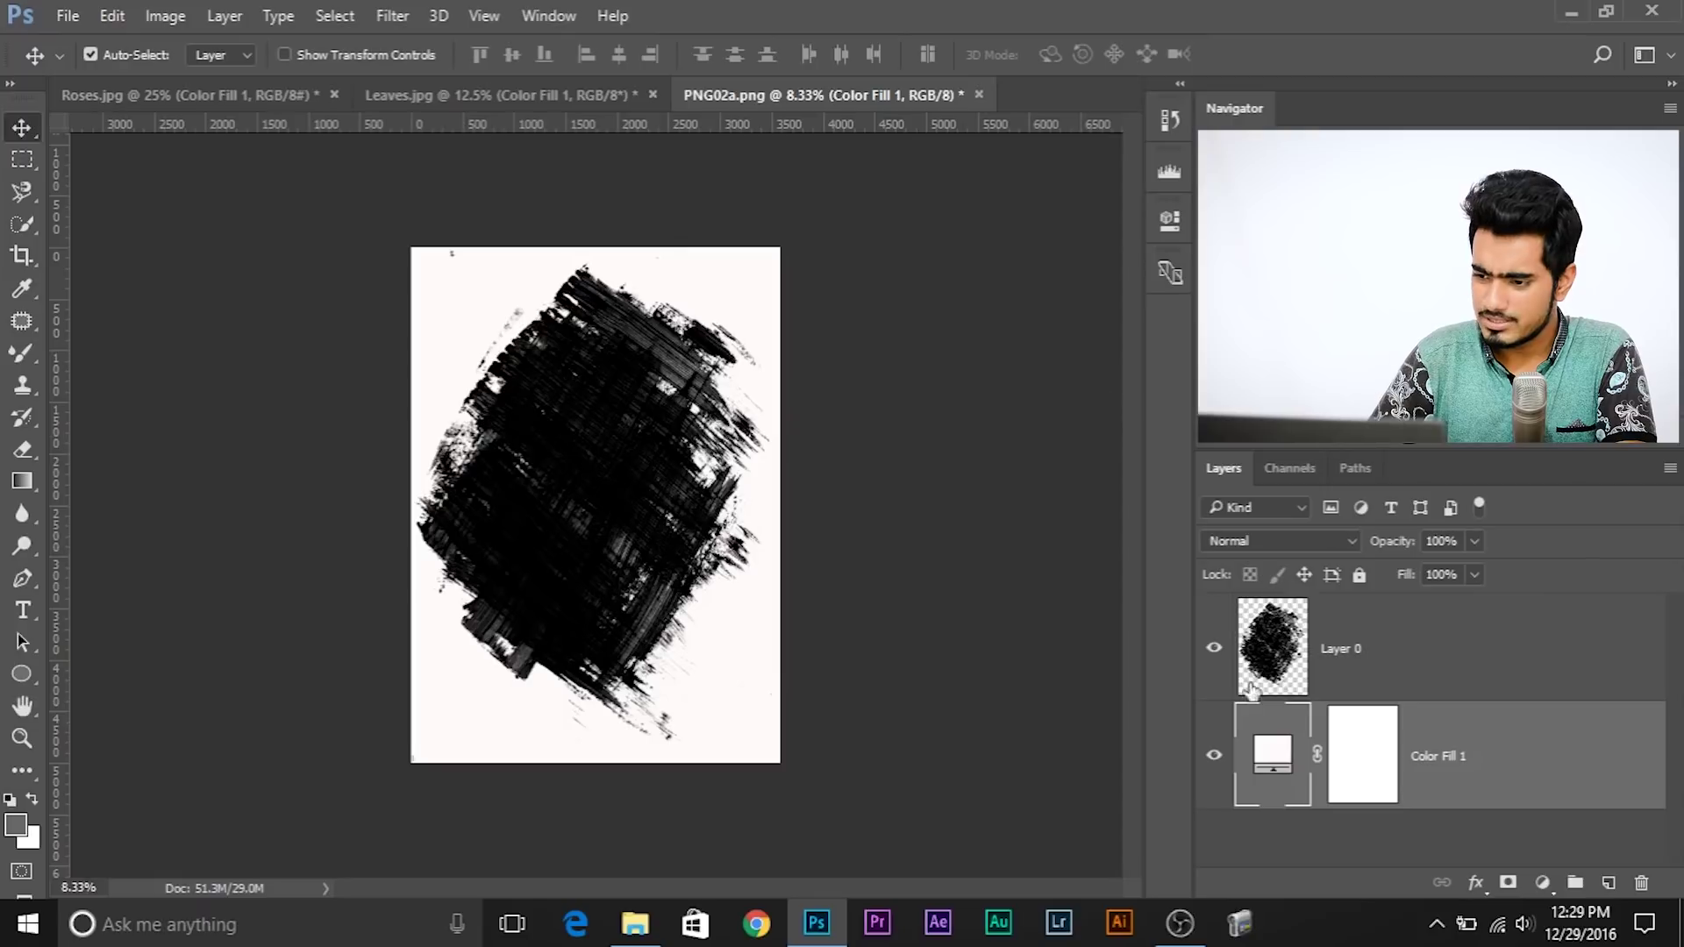
double_click(1272, 752)
mouse_move(807, 281)
mouse_down()
mouse_move(703, 281)
mouse_move(362, 101)
mouse_up()
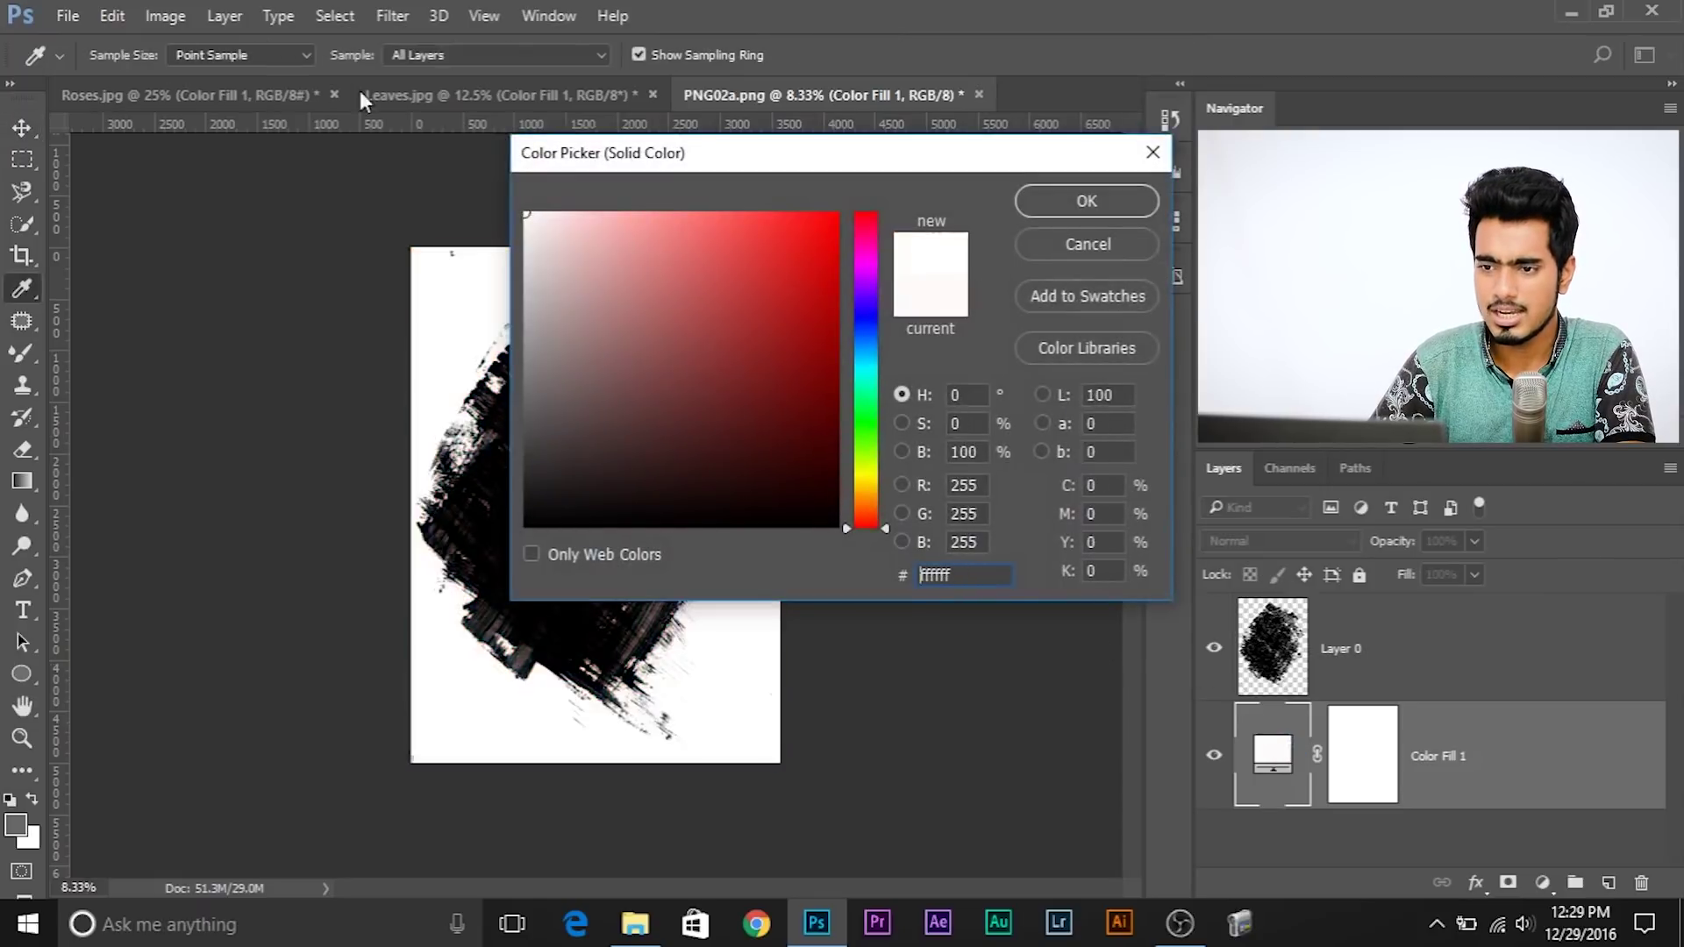
click(1126, 198)
- Toggle the white fill off and on to check transparency, then select the Boy photo
click(1370, 663)
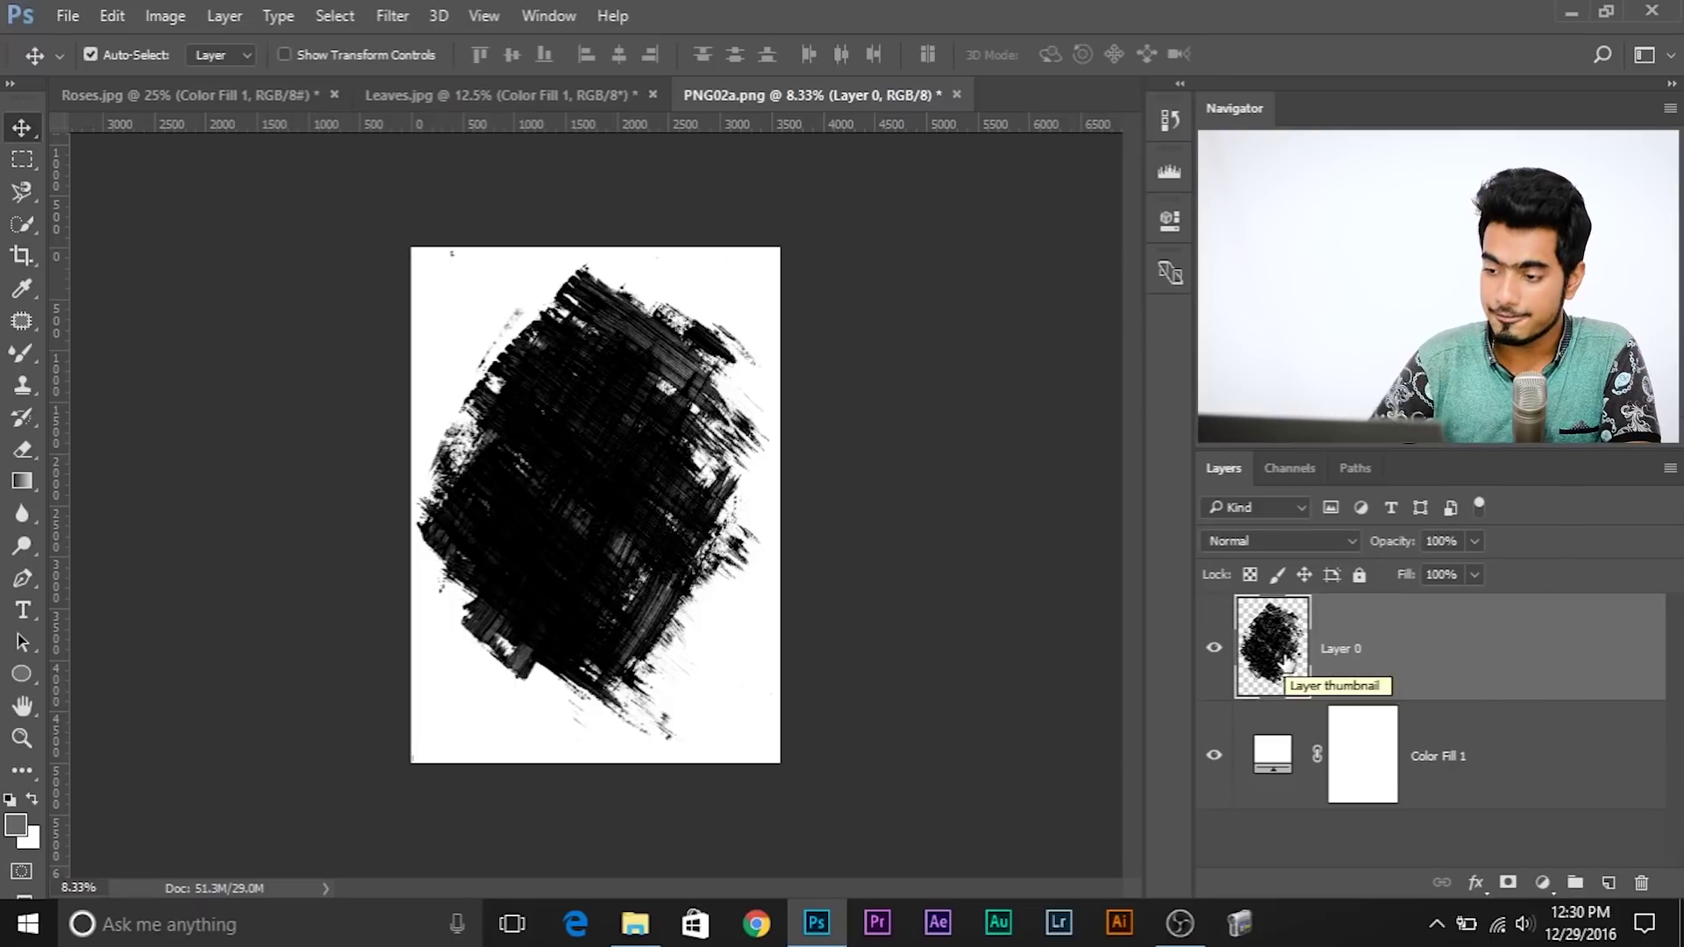
click(1213, 755)
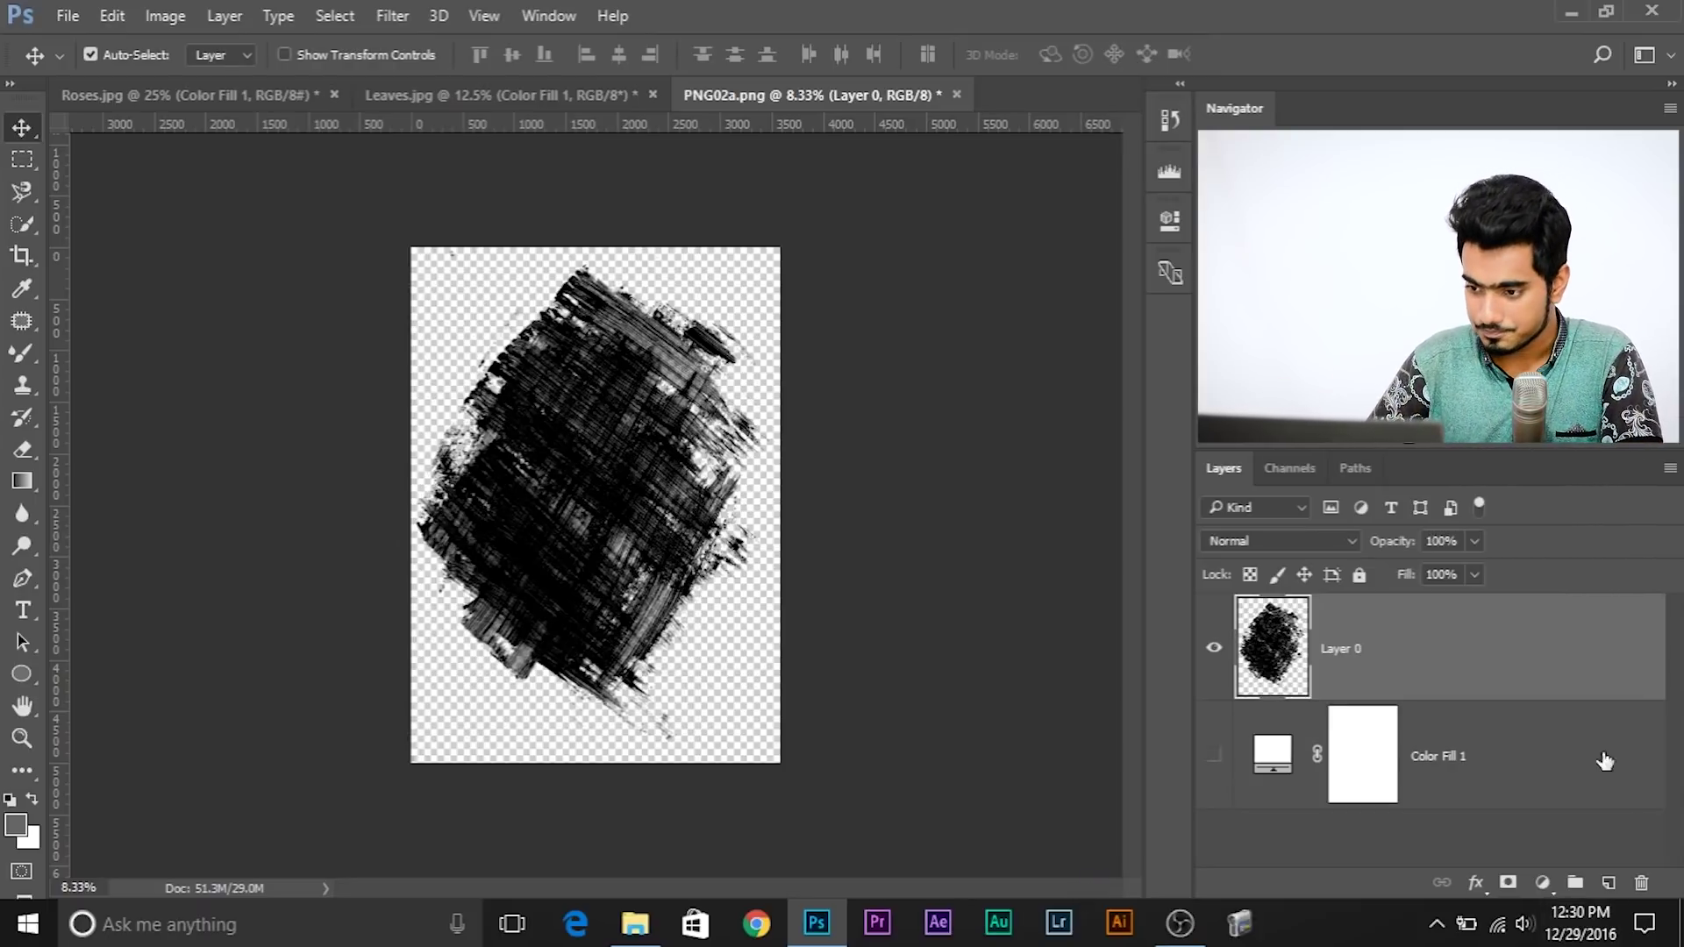
click(1213, 756)
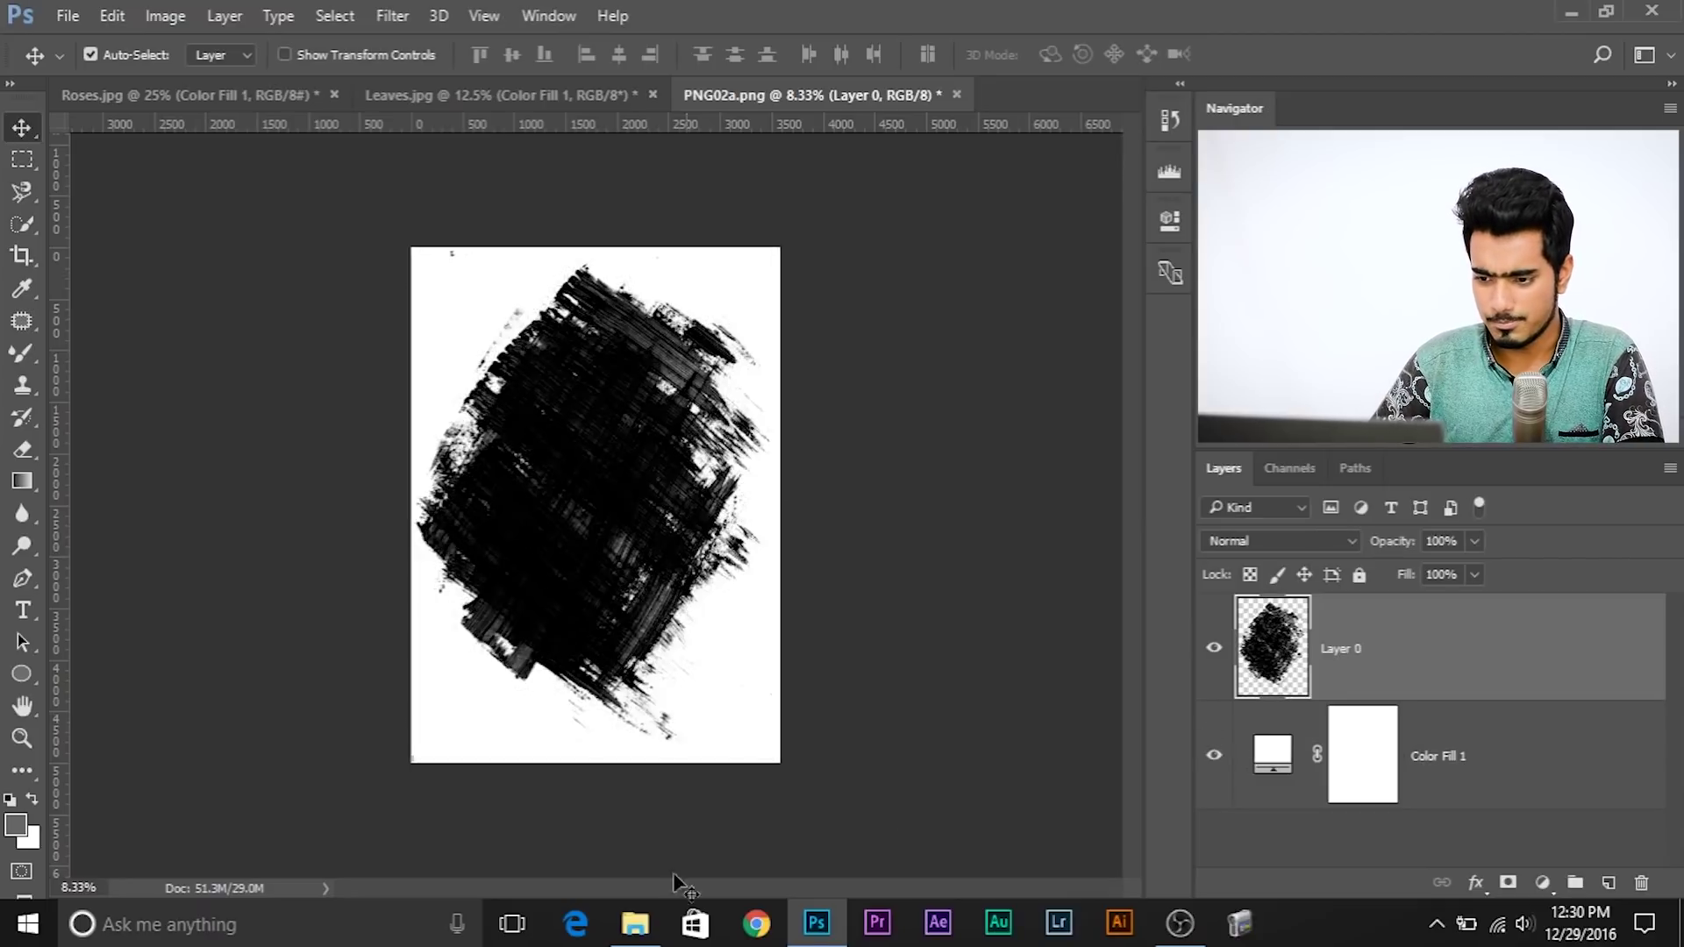
click(635, 923)
click(308, 187)
- Place the Boy photo in PNG02a, enlarge it over the canvas, and clip it to the brush stroke
drag(286, 182, 961, 314)
drag(963, 637, 1092, 800)
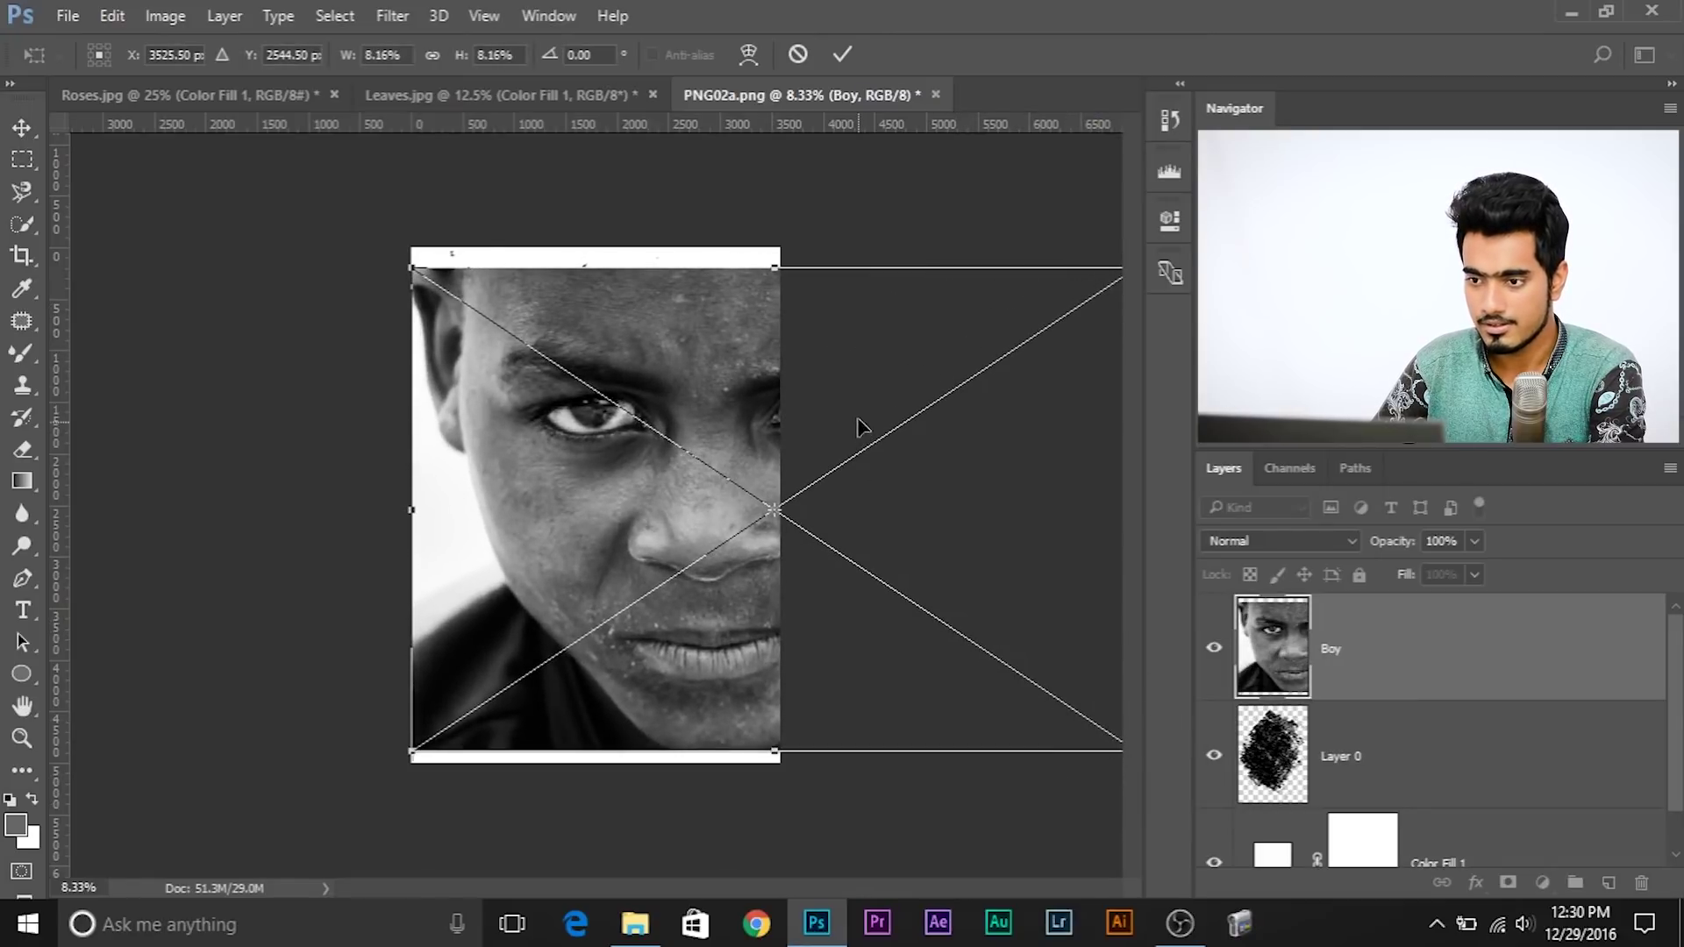
key(Return)
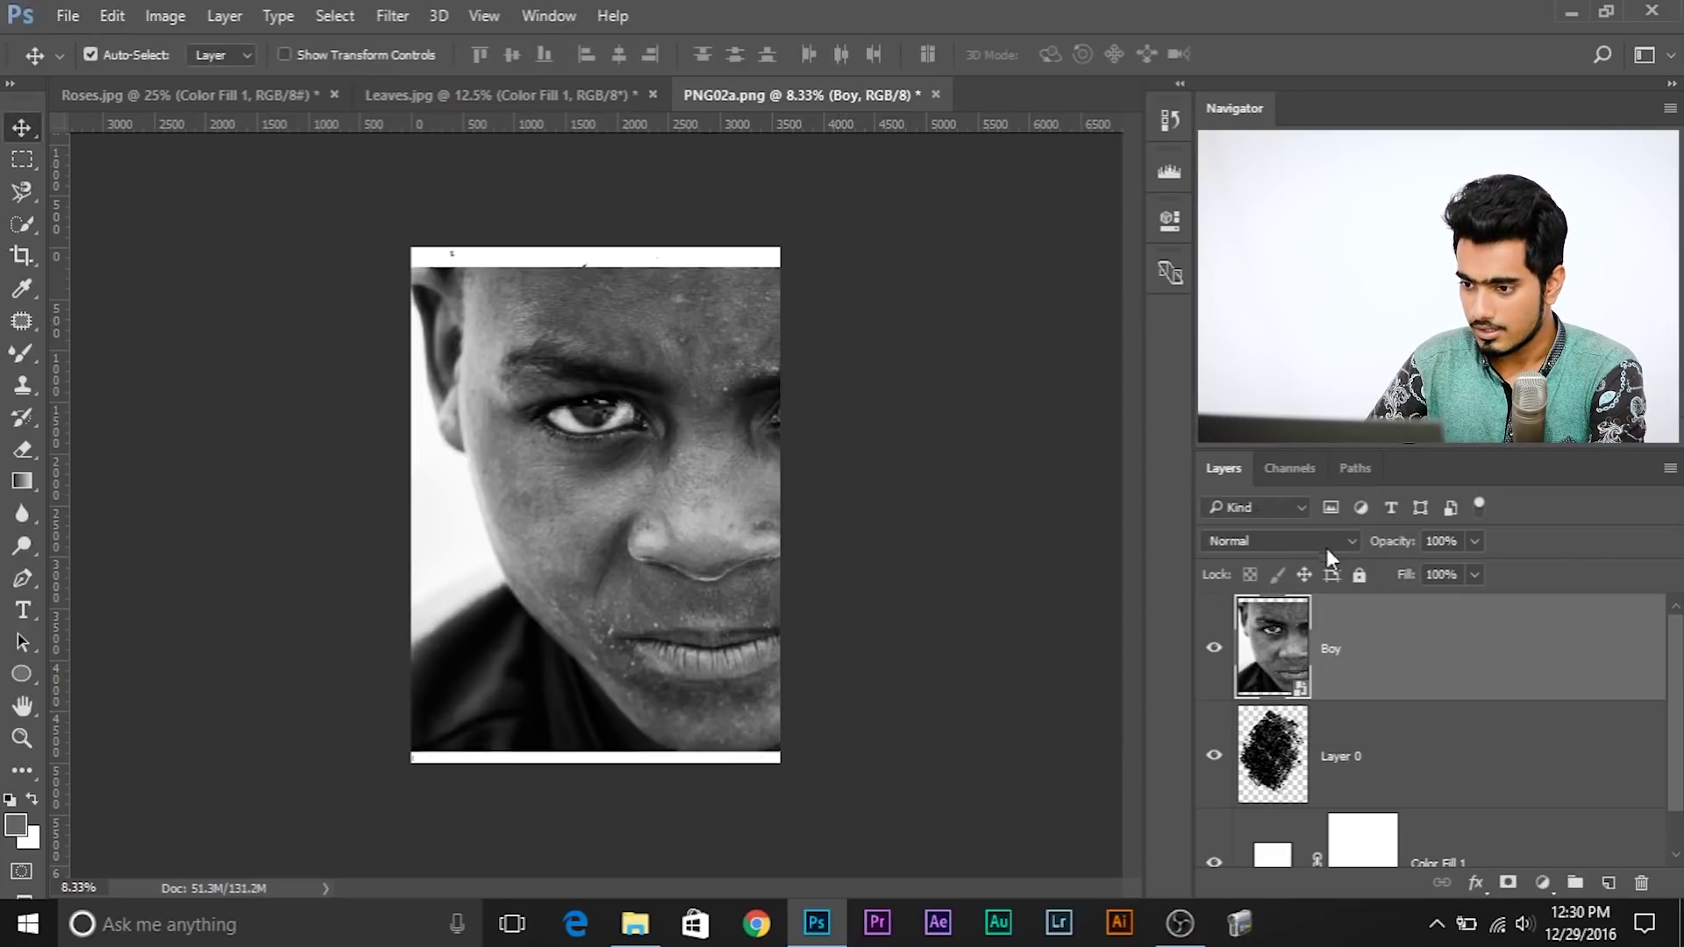
alt+click(1342, 697)
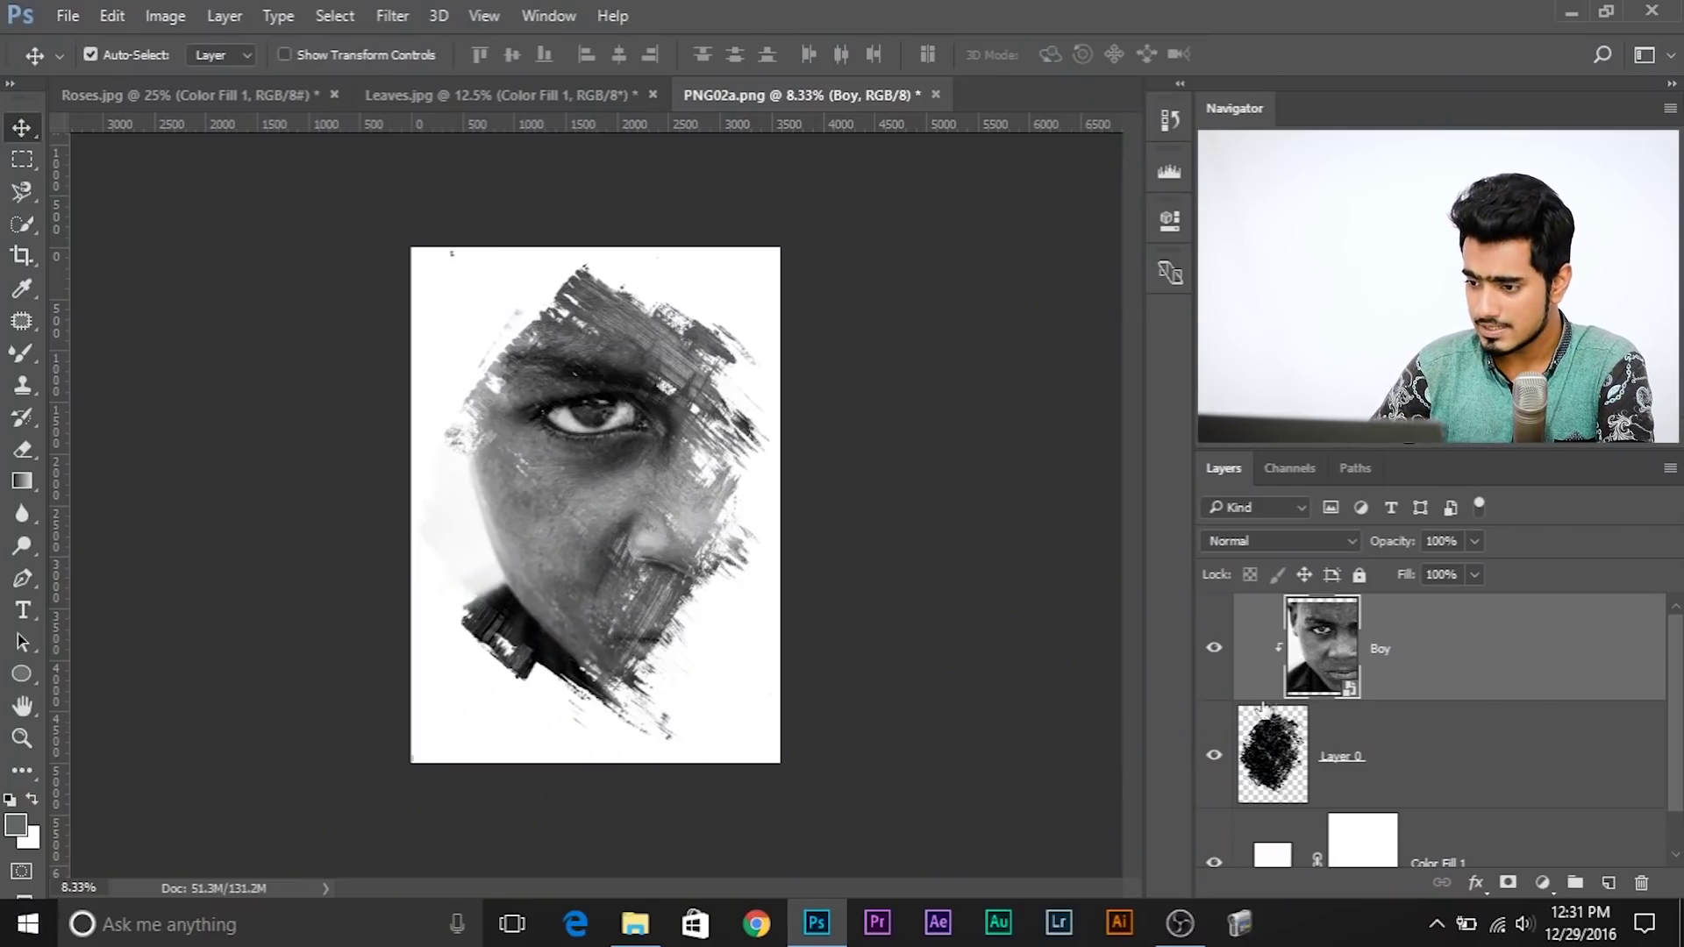
- Slide the Boy photo left so the eye, nose and lips fill the brush shape
drag(639, 504, 478, 501)
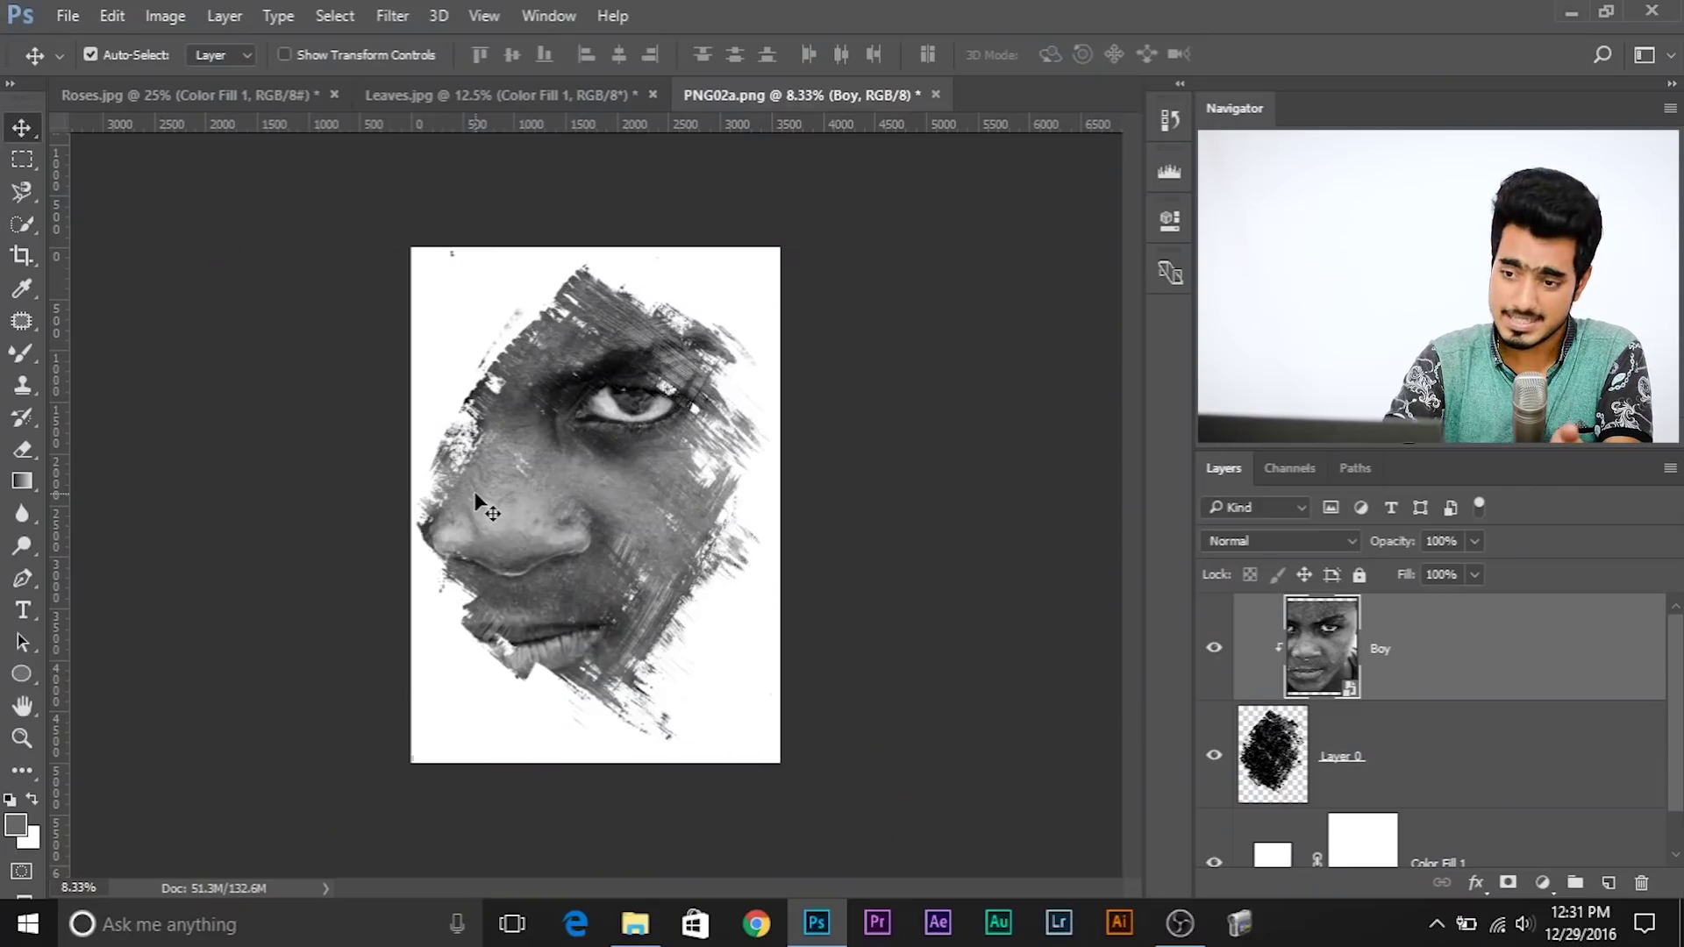
- Zoom the canvas in to 16.7% on the boy's brush-clipped face
key(ctrl+plus)
key(ctrl+plus)
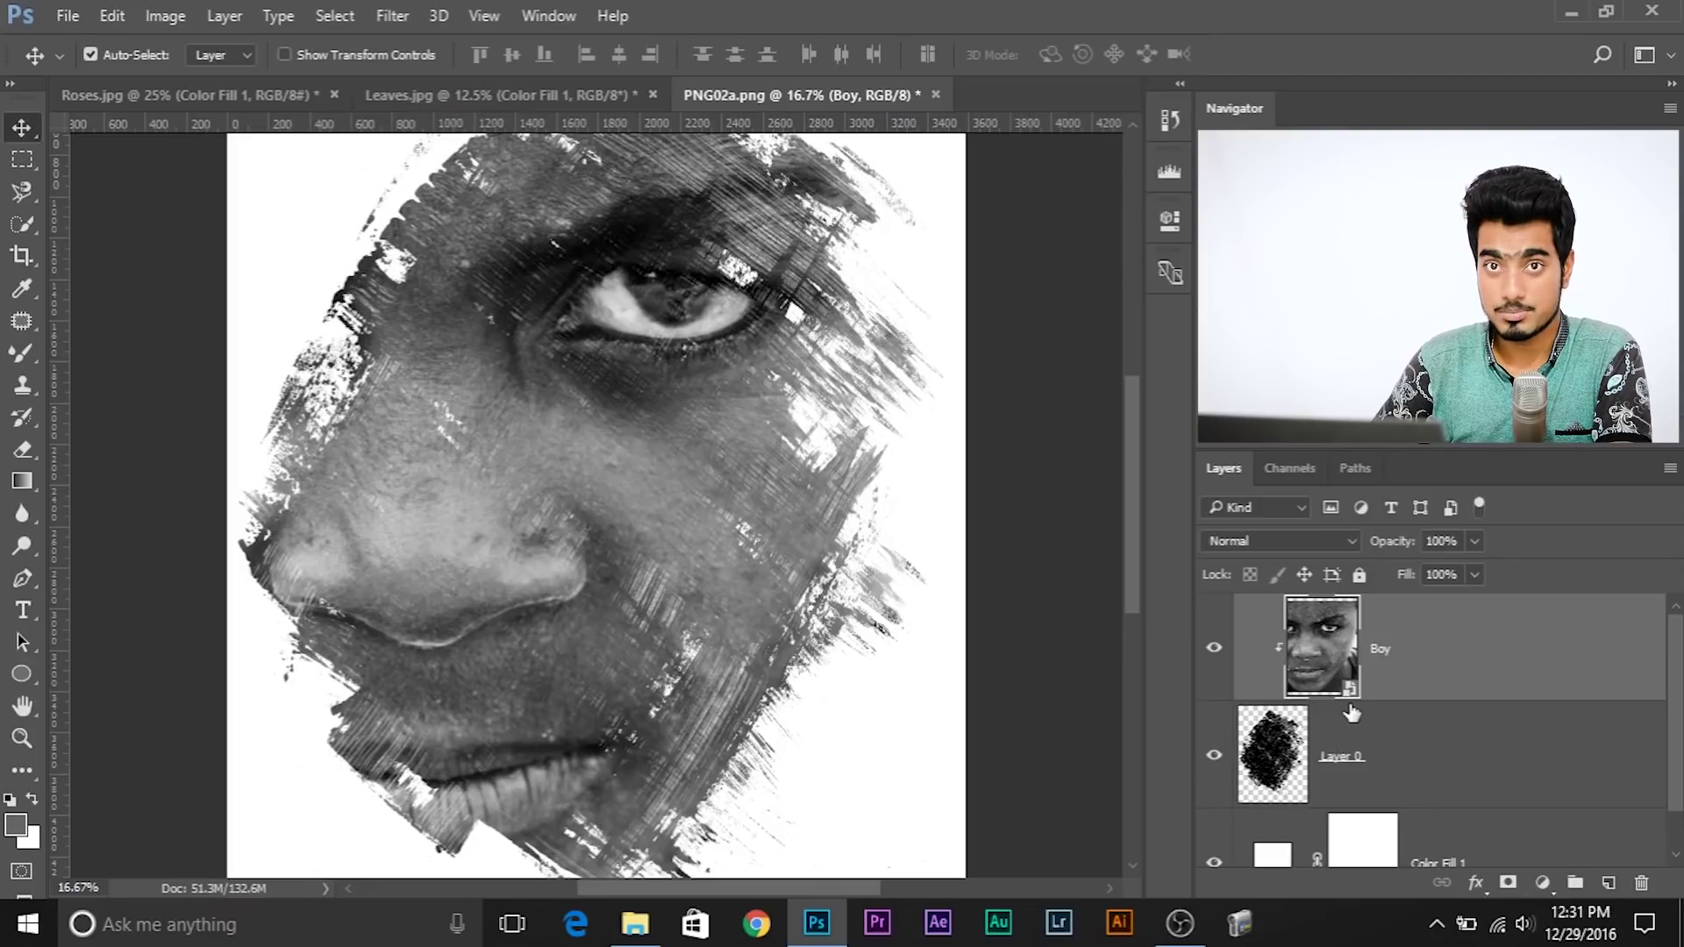
- Convert the Boy layer into a smart object from its right-click menu
right_click(1471, 658)
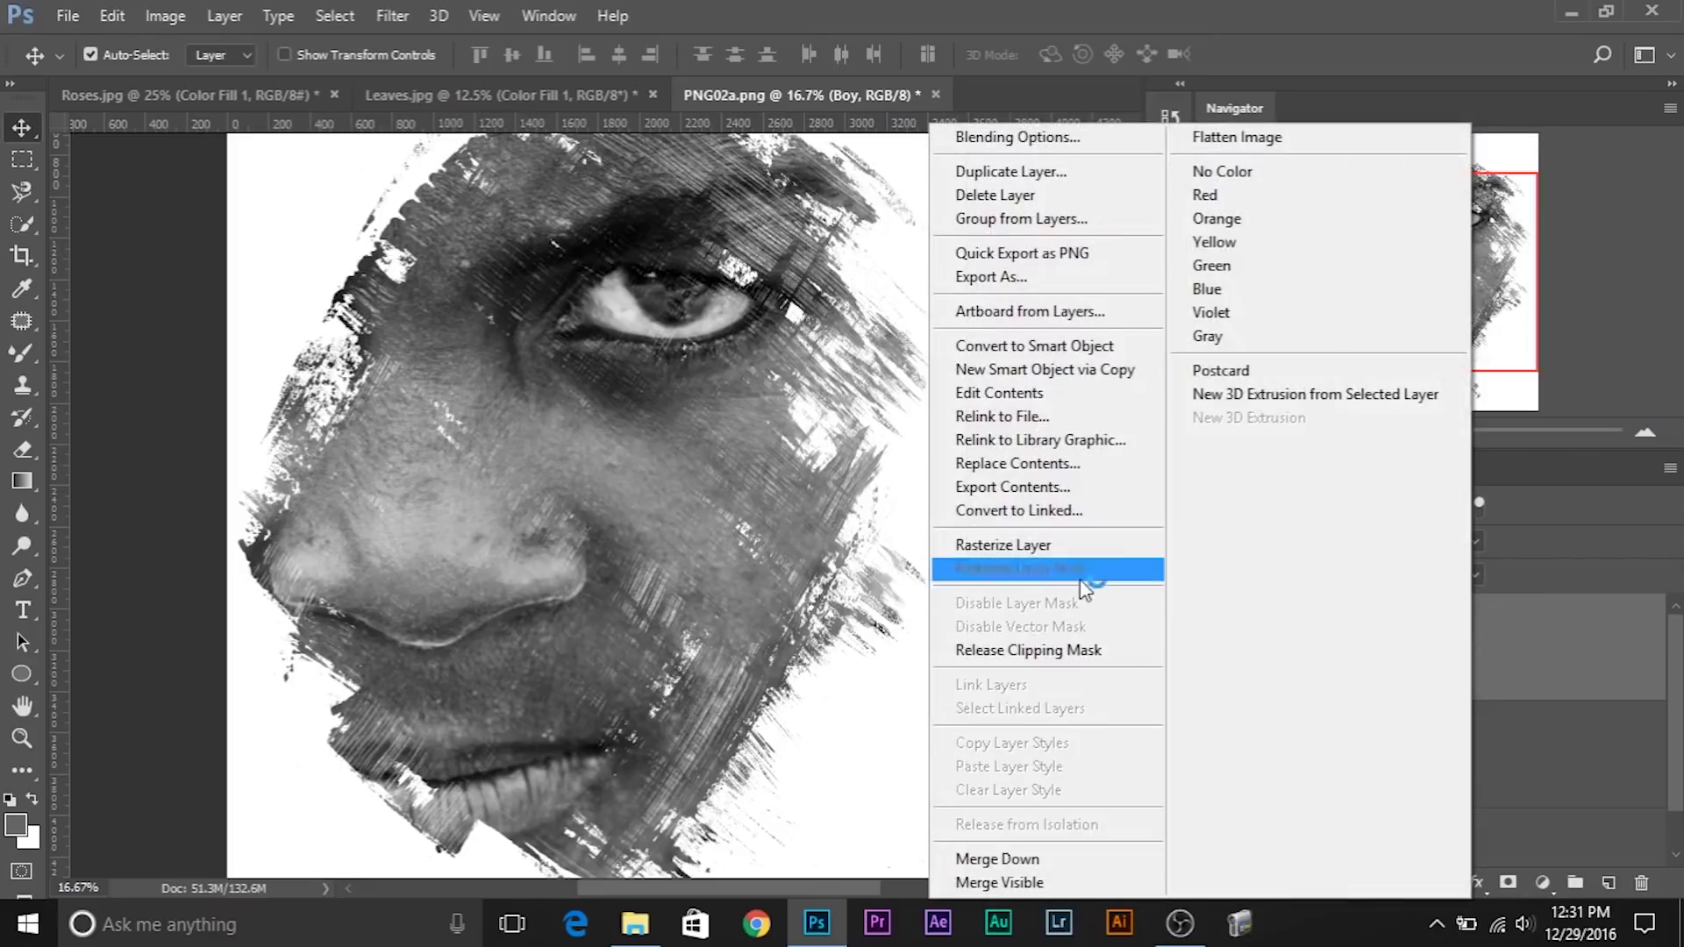
click(1059, 351)
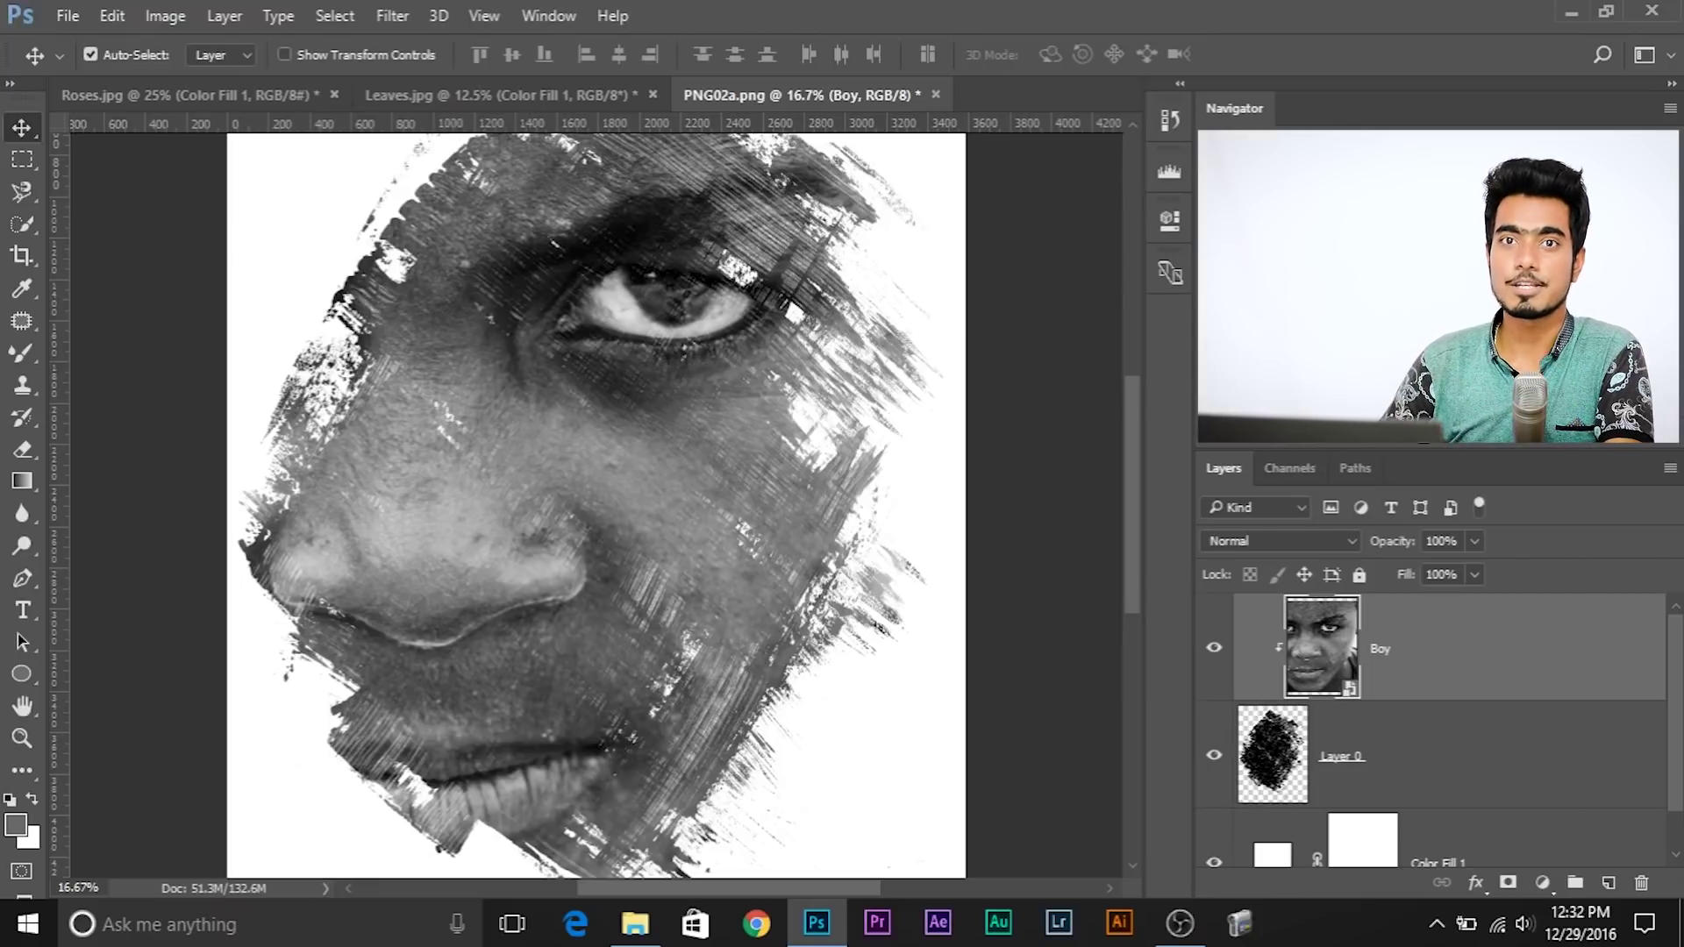
click(405, 18)
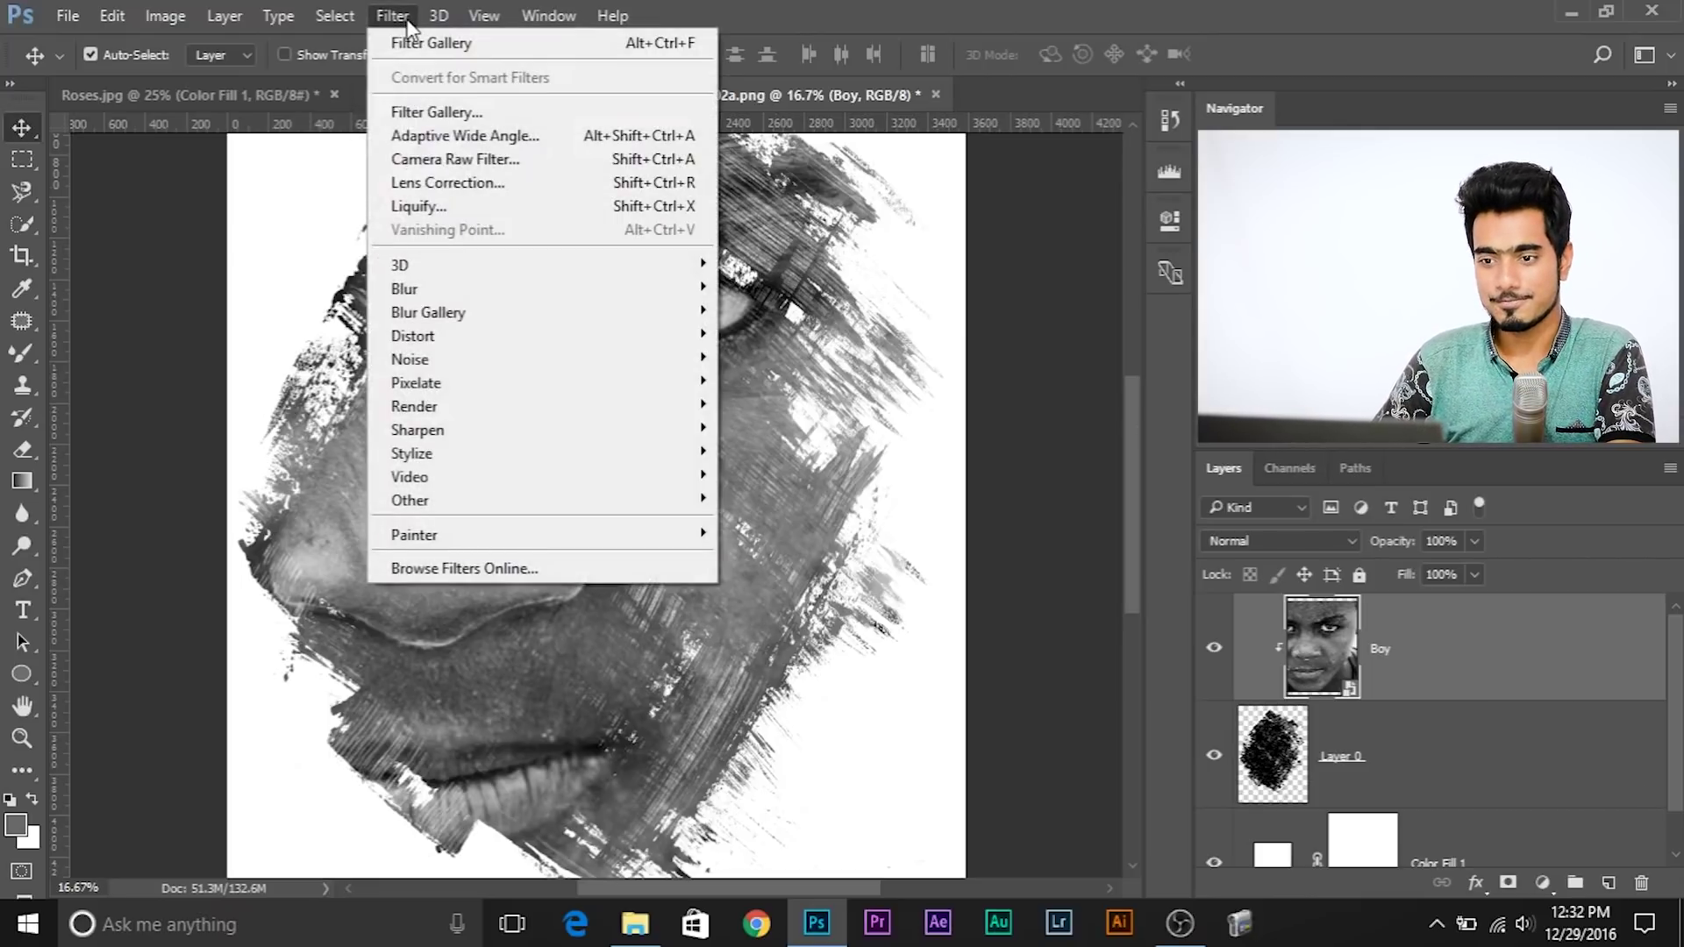
- Apply a Filter Gallery Angled Strokes smart filter with stroke length 46 to the Boy smart object
click(412, 111)
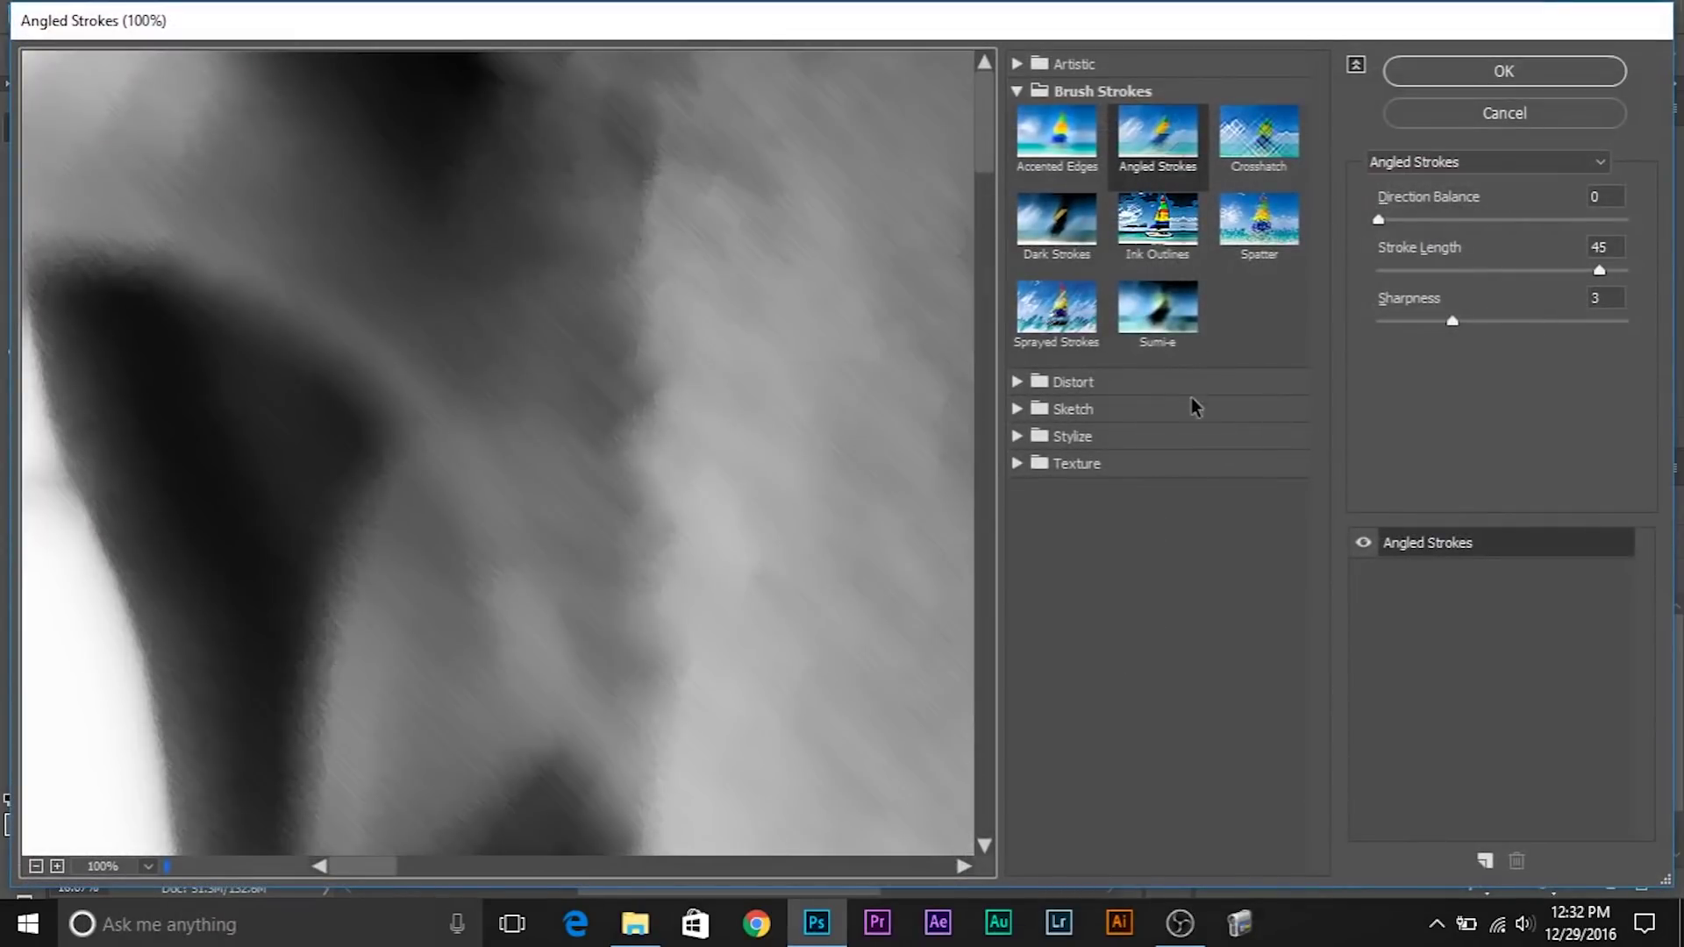
drag(700, 458, 797, 613)
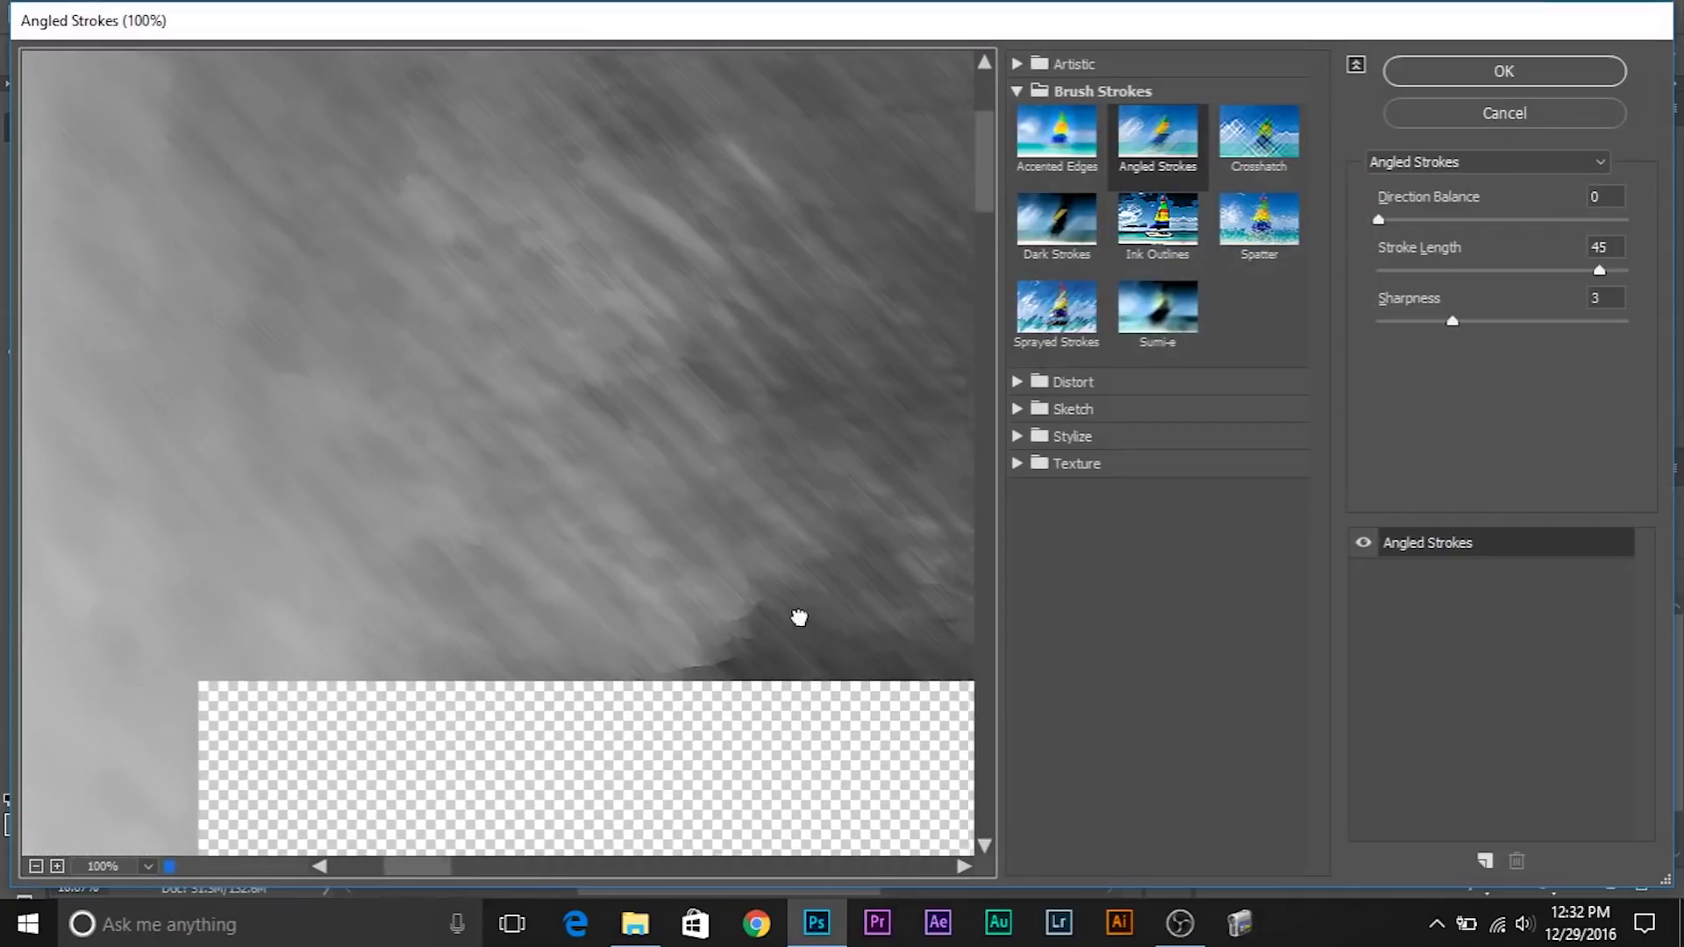
click(1600, 272)
drag(1604, 267, 1604, 272)
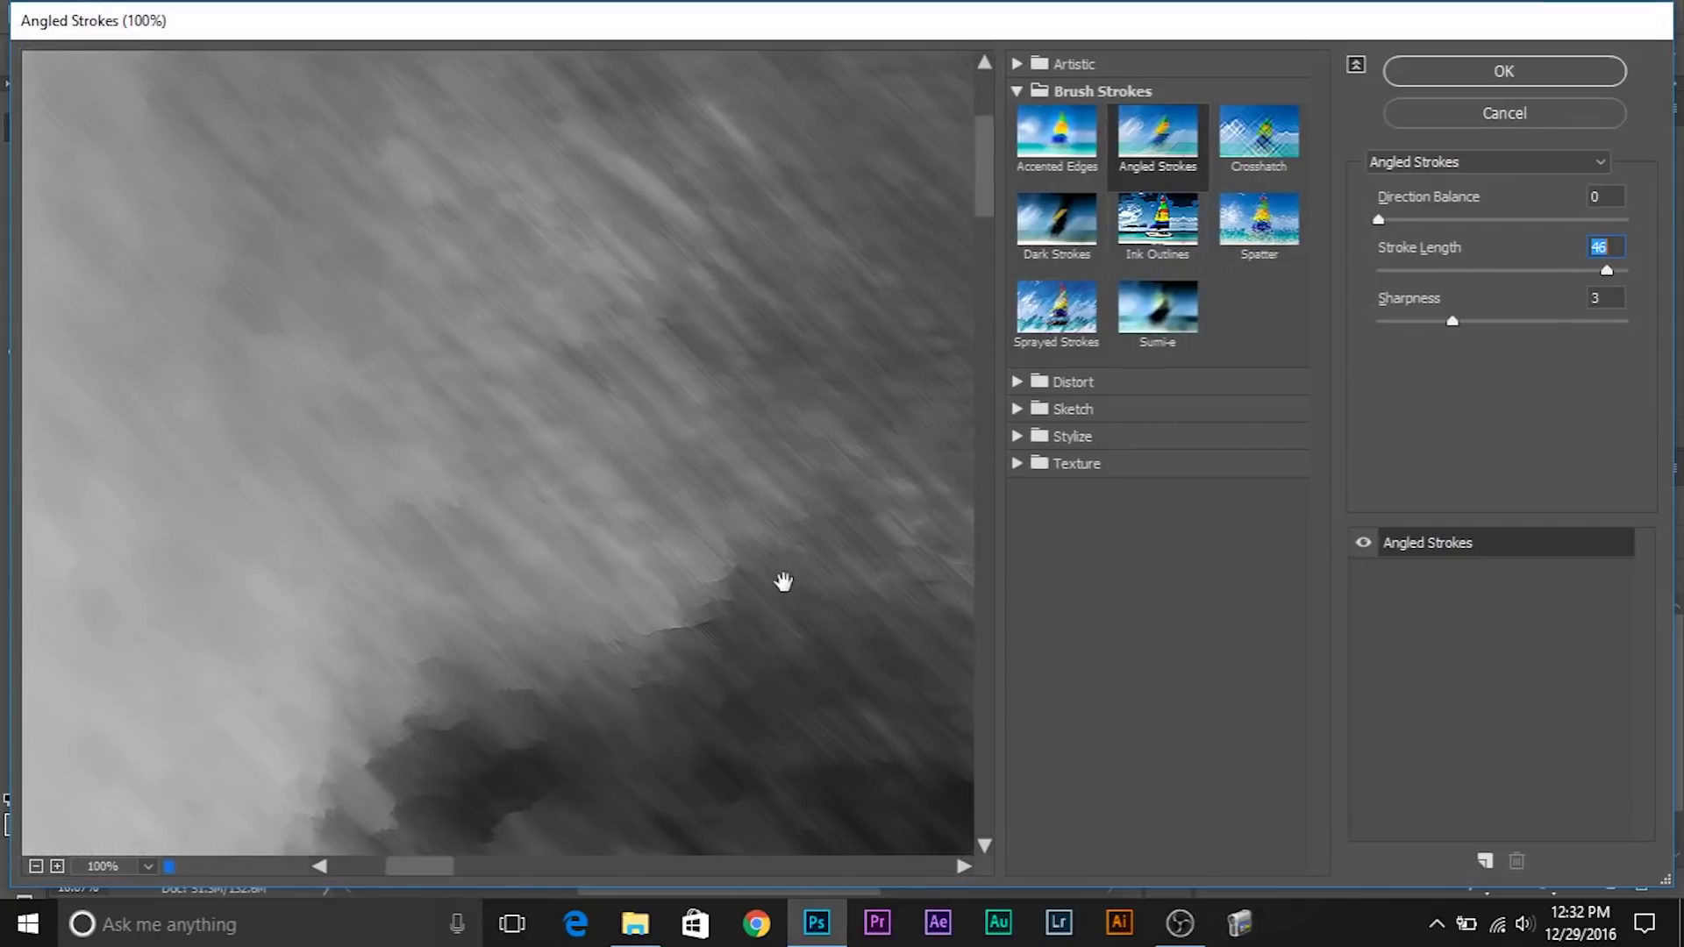
scroll(782, 582, down, 5)
mouse_move(722, 511)
mouse_down()
mouse_move(468, 327)
mouse_move(669, 440)
mouse_move(523, 331)
mouse_move(484, 271)
mouse_move(540, 262)
mouse_up()
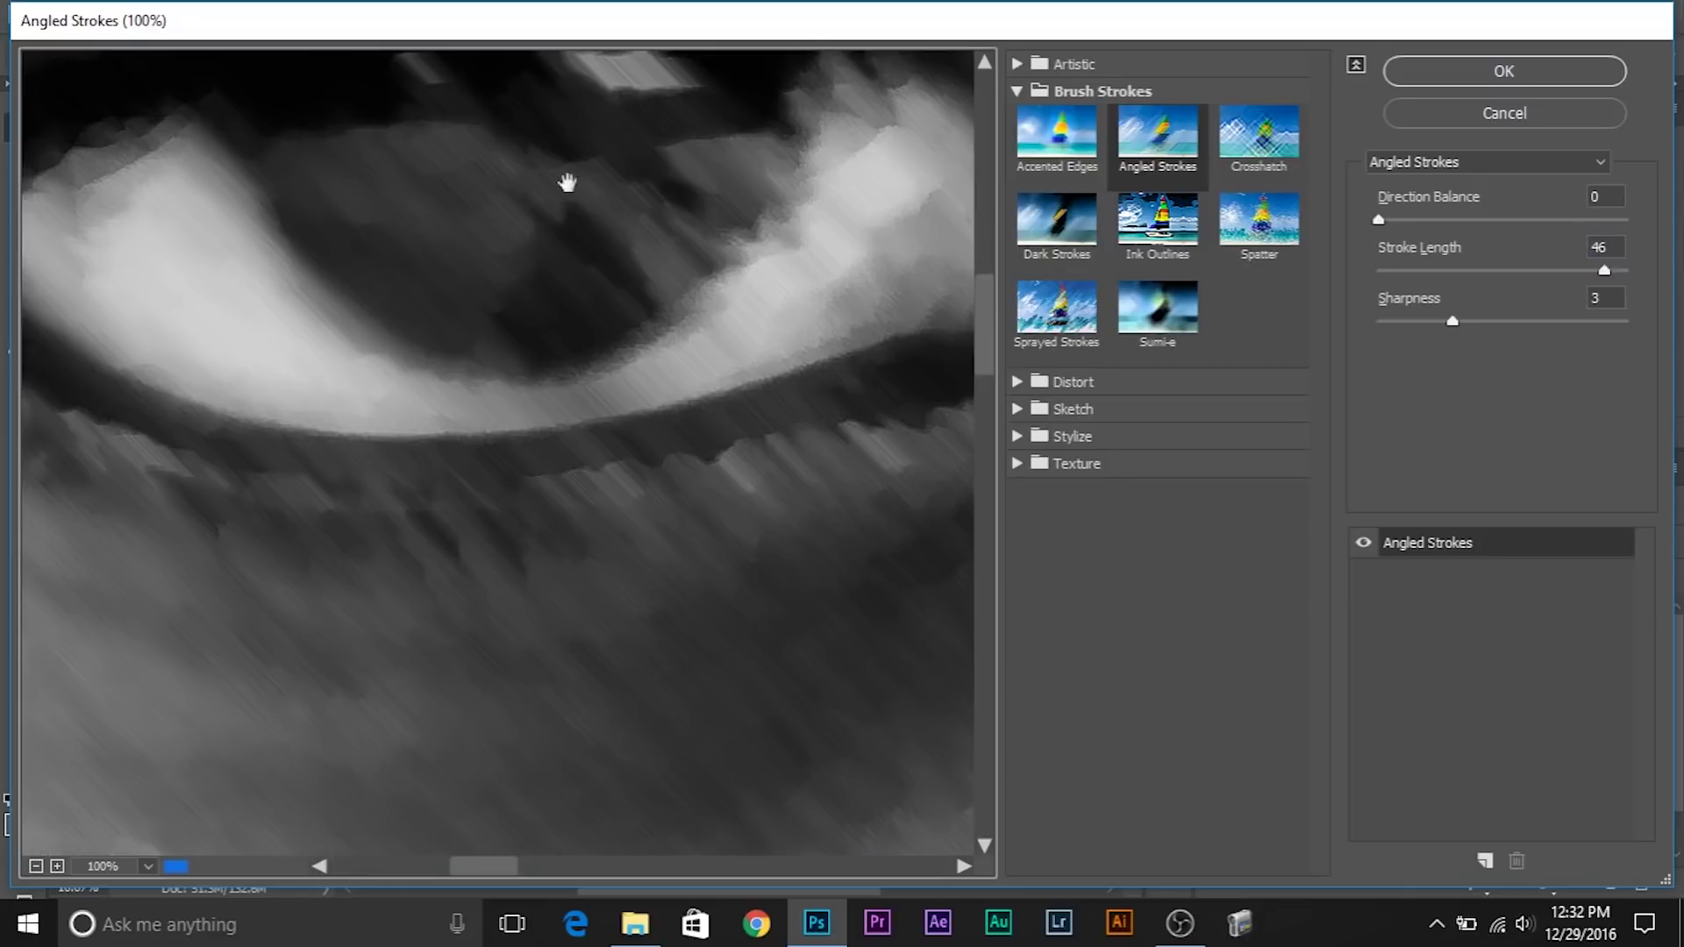
click(1537, 79)
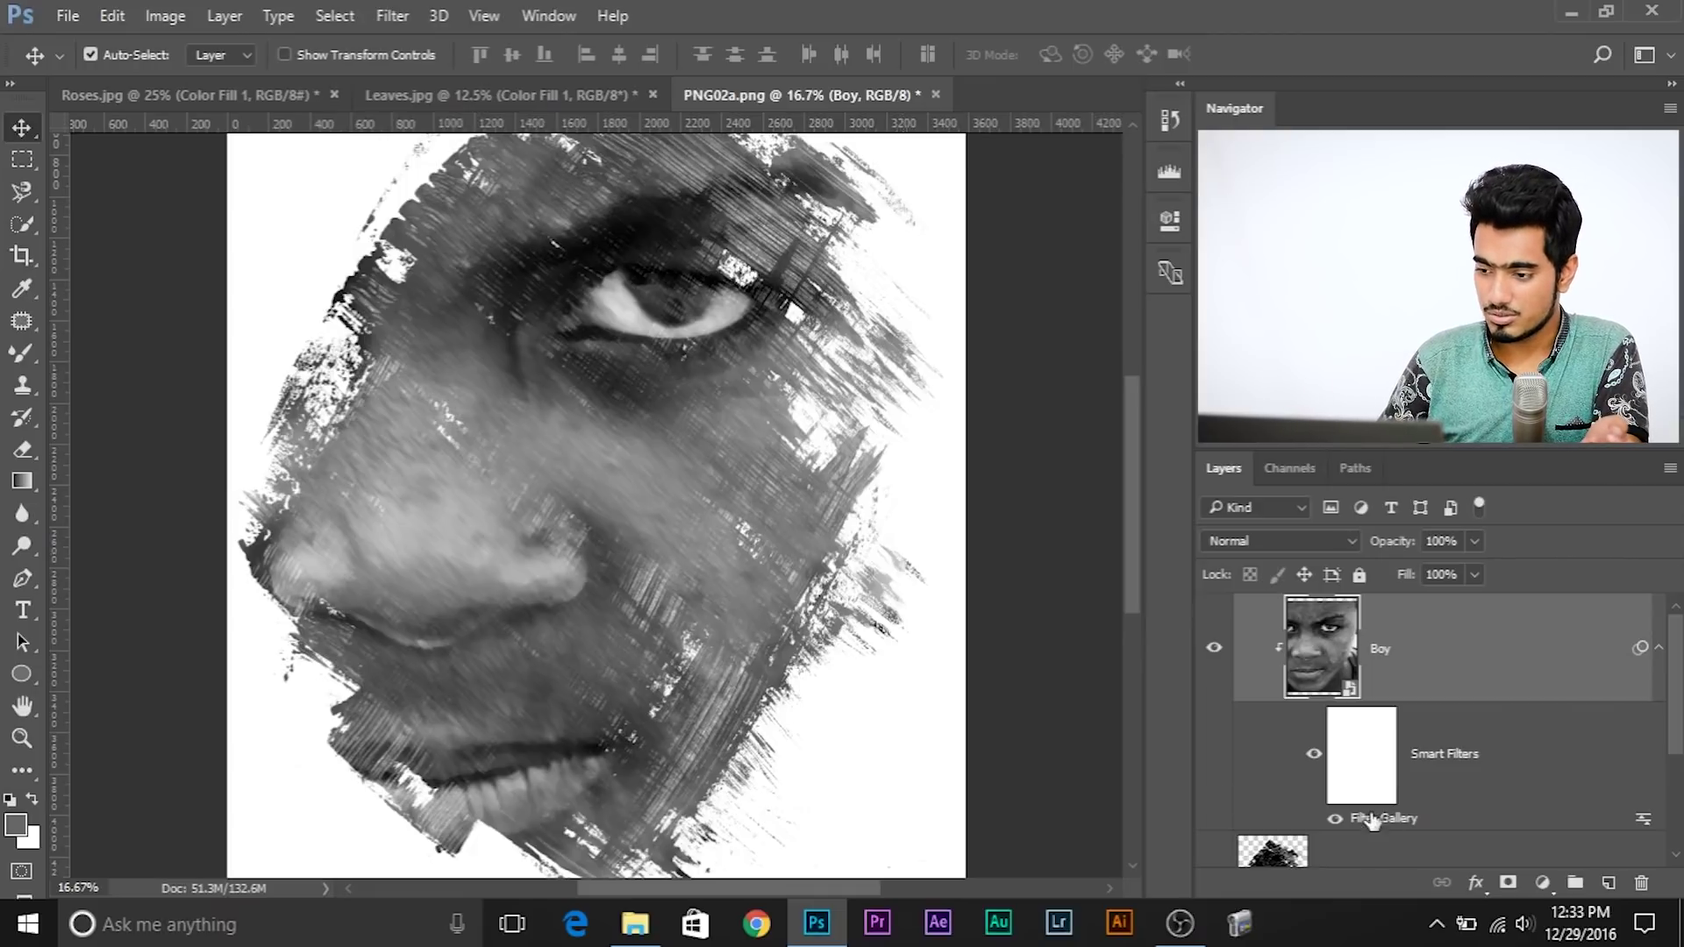
double_click(1318, 767)
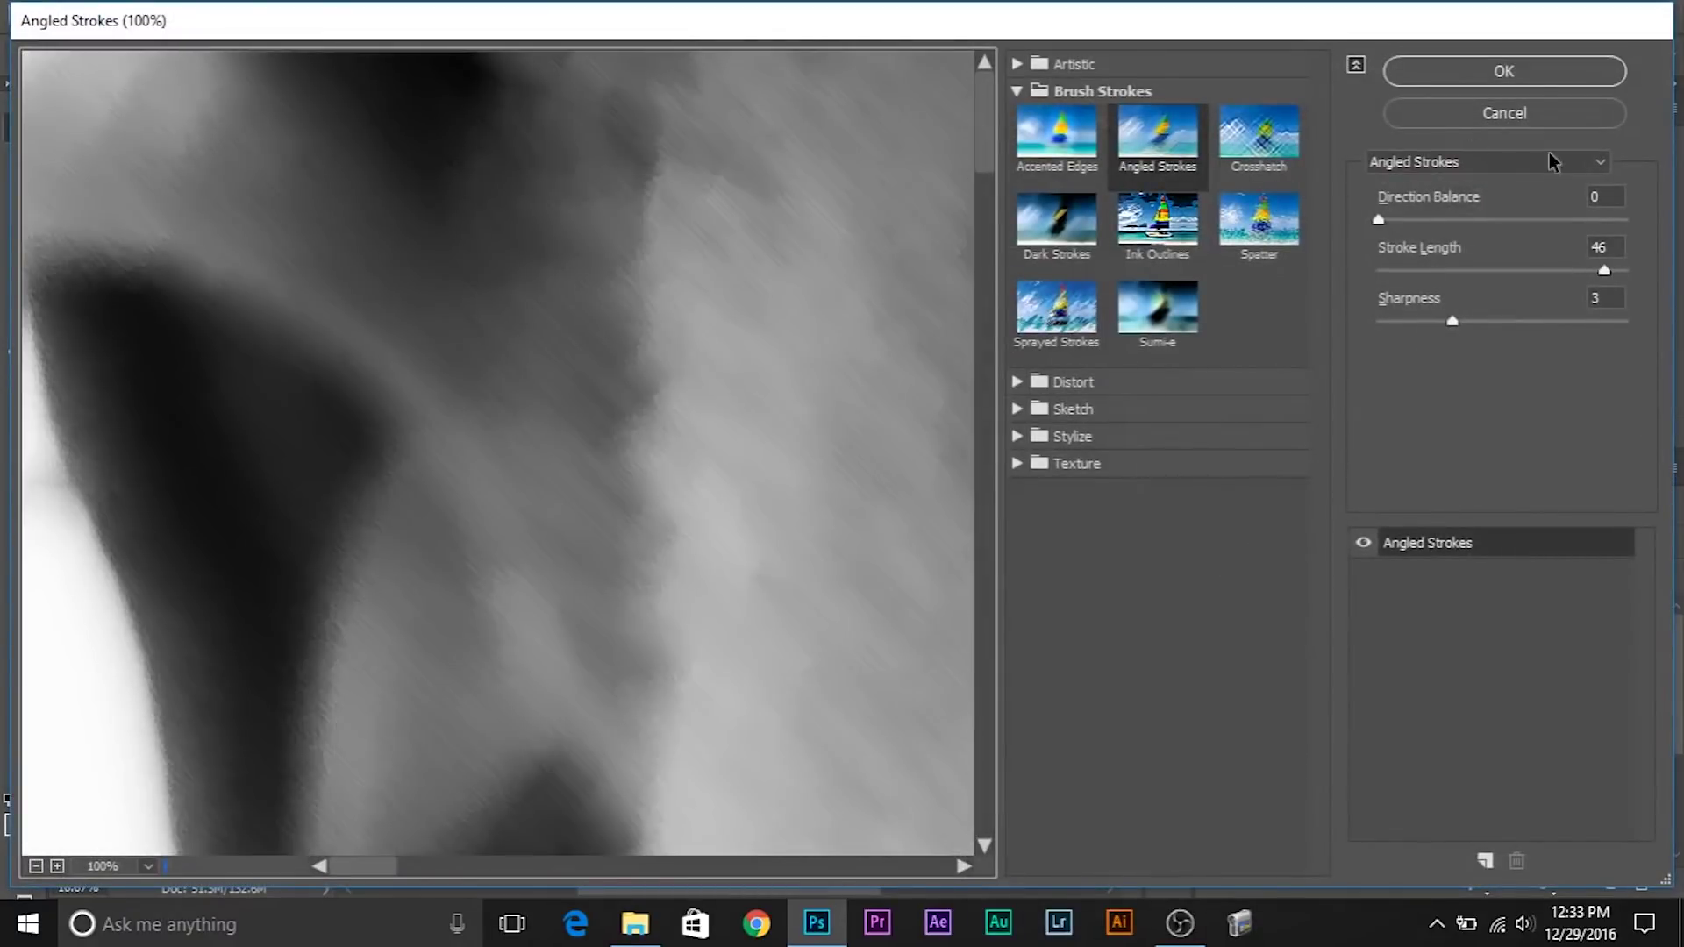
click(1524, 79)
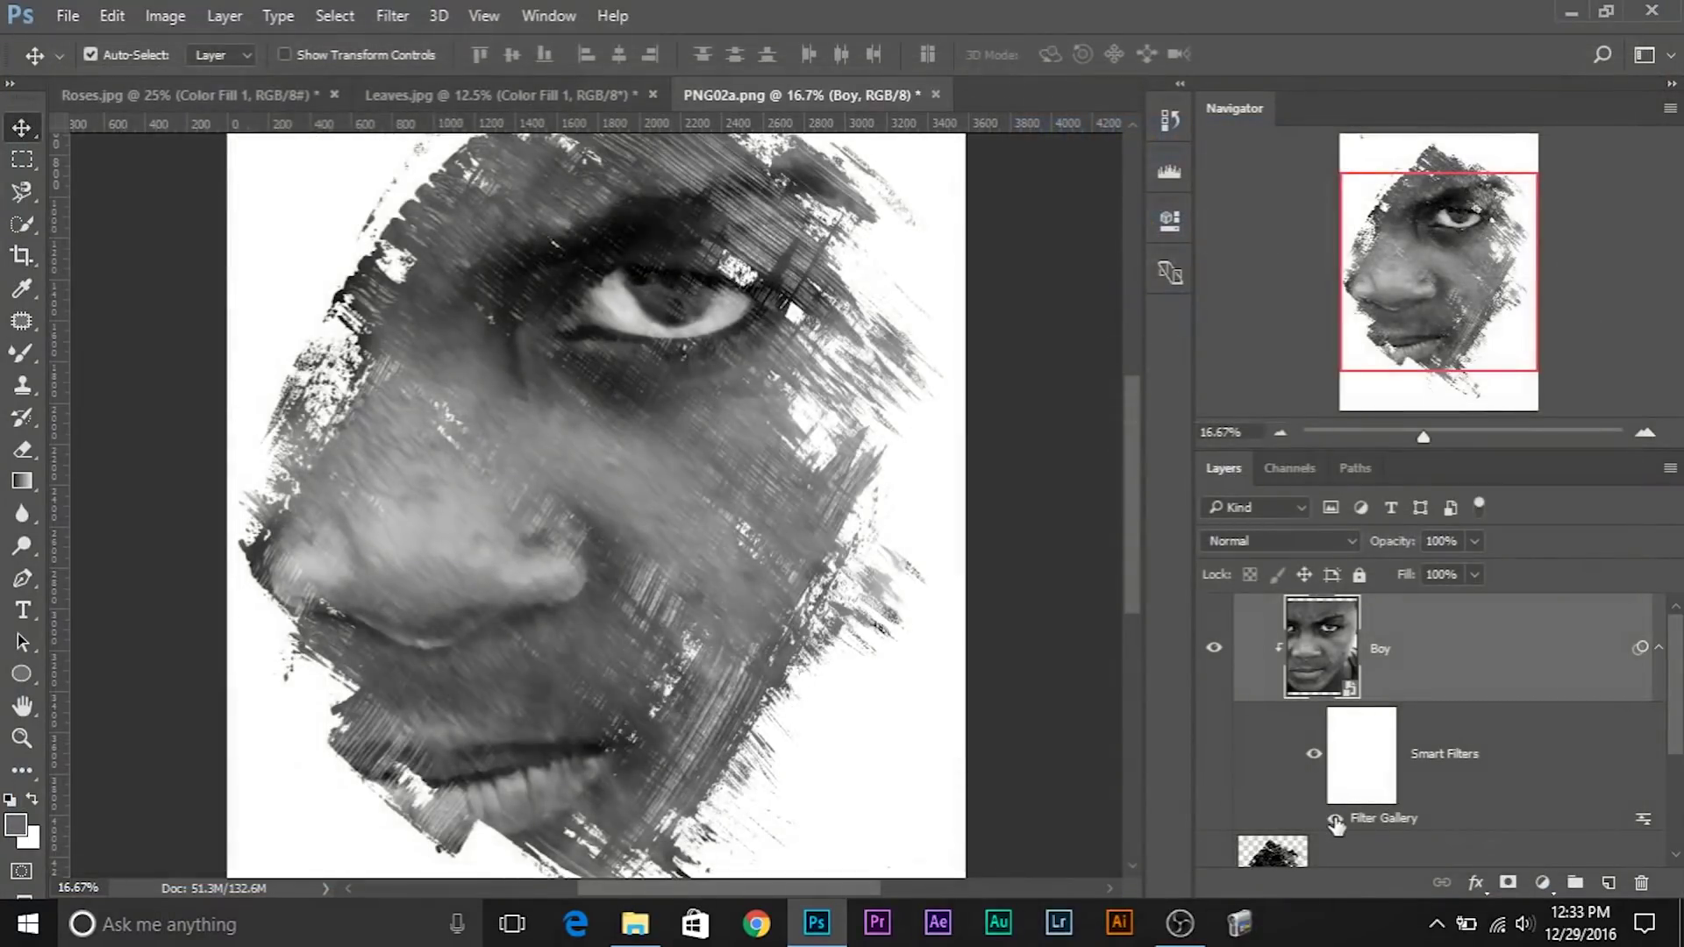
click(1334, 820)
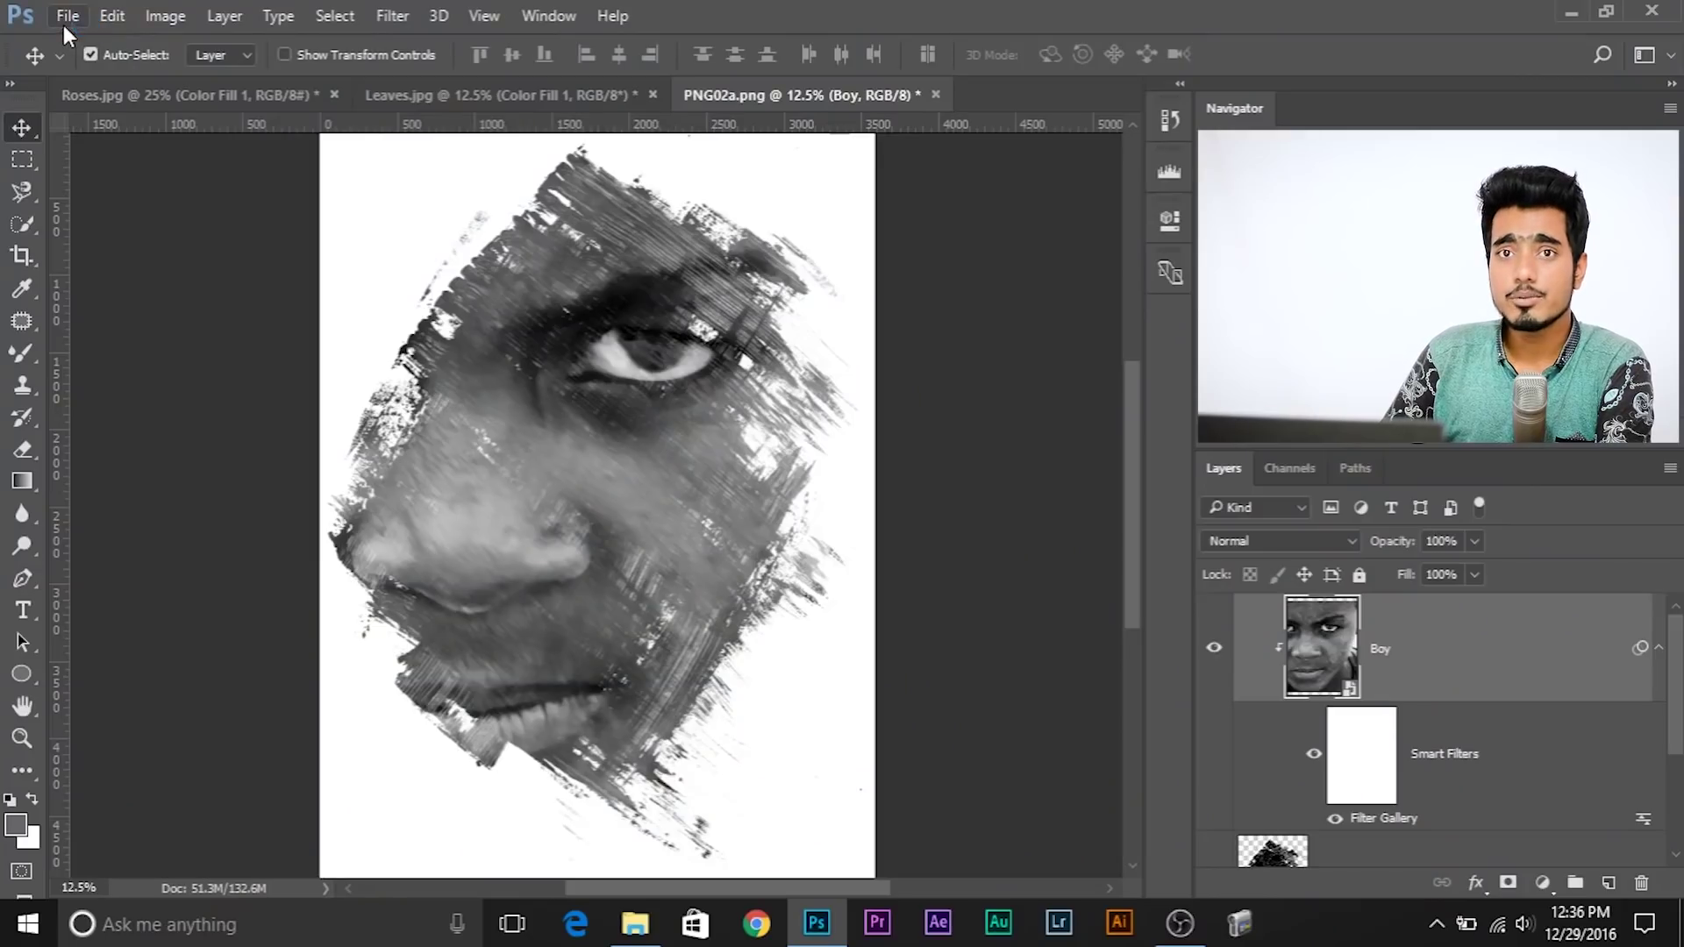
- Close PNG02a.png without saving its changes
click(63, 24)
mouse_move(112, 15)
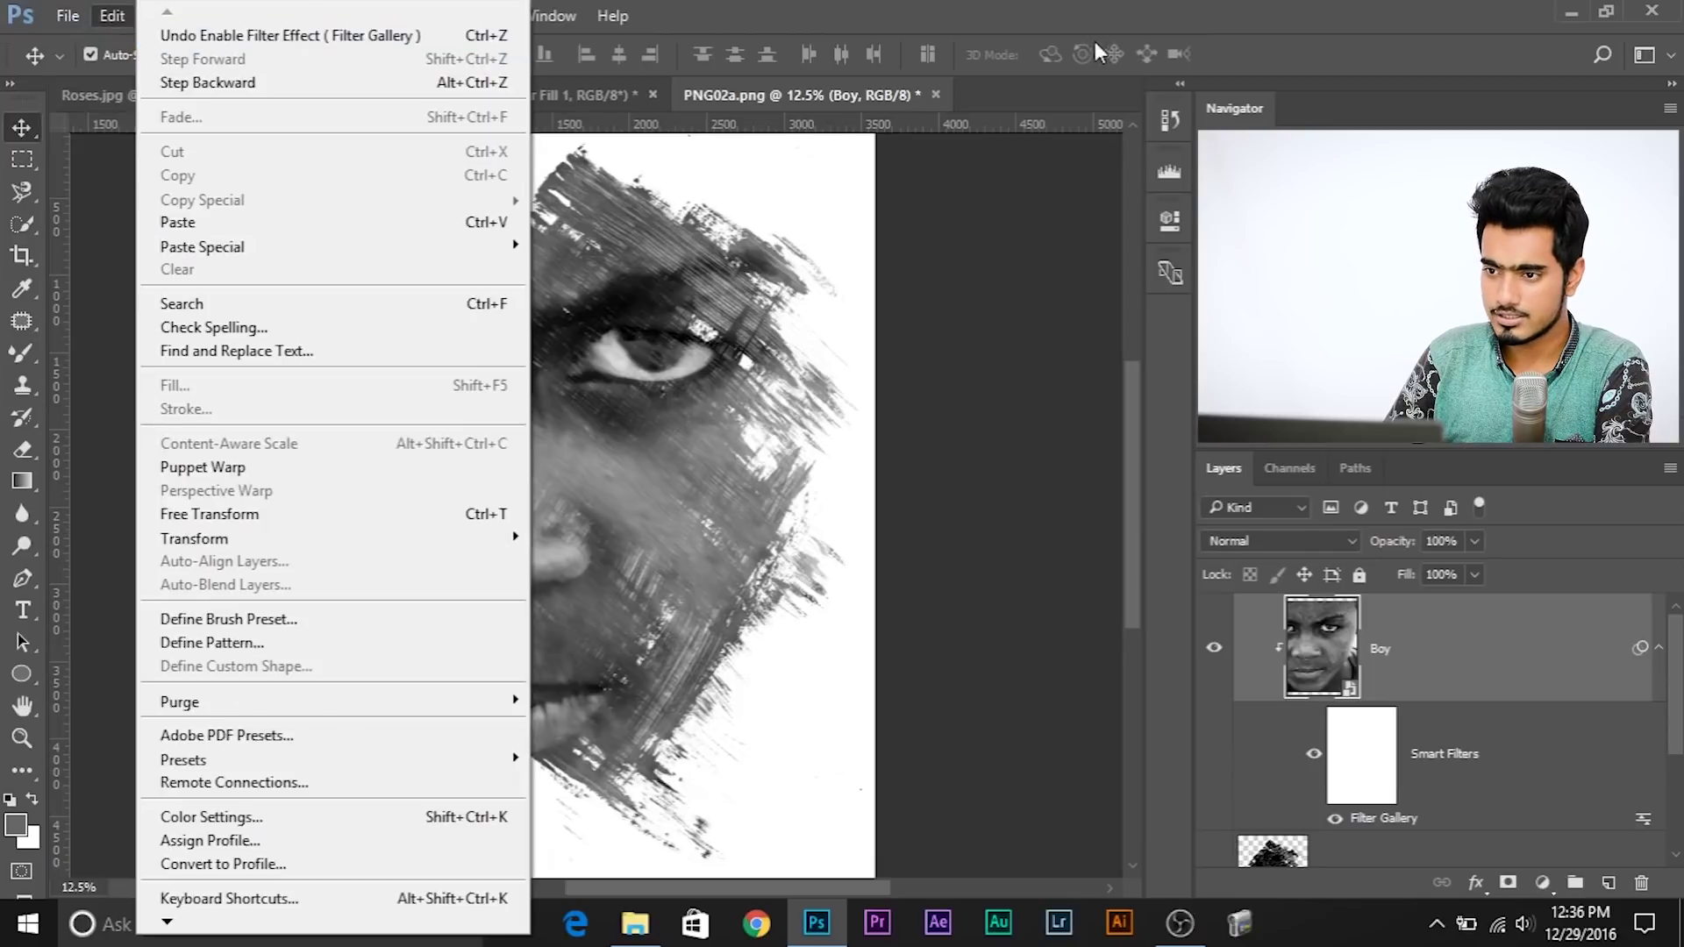
click(935, 93)
click(823, 363)
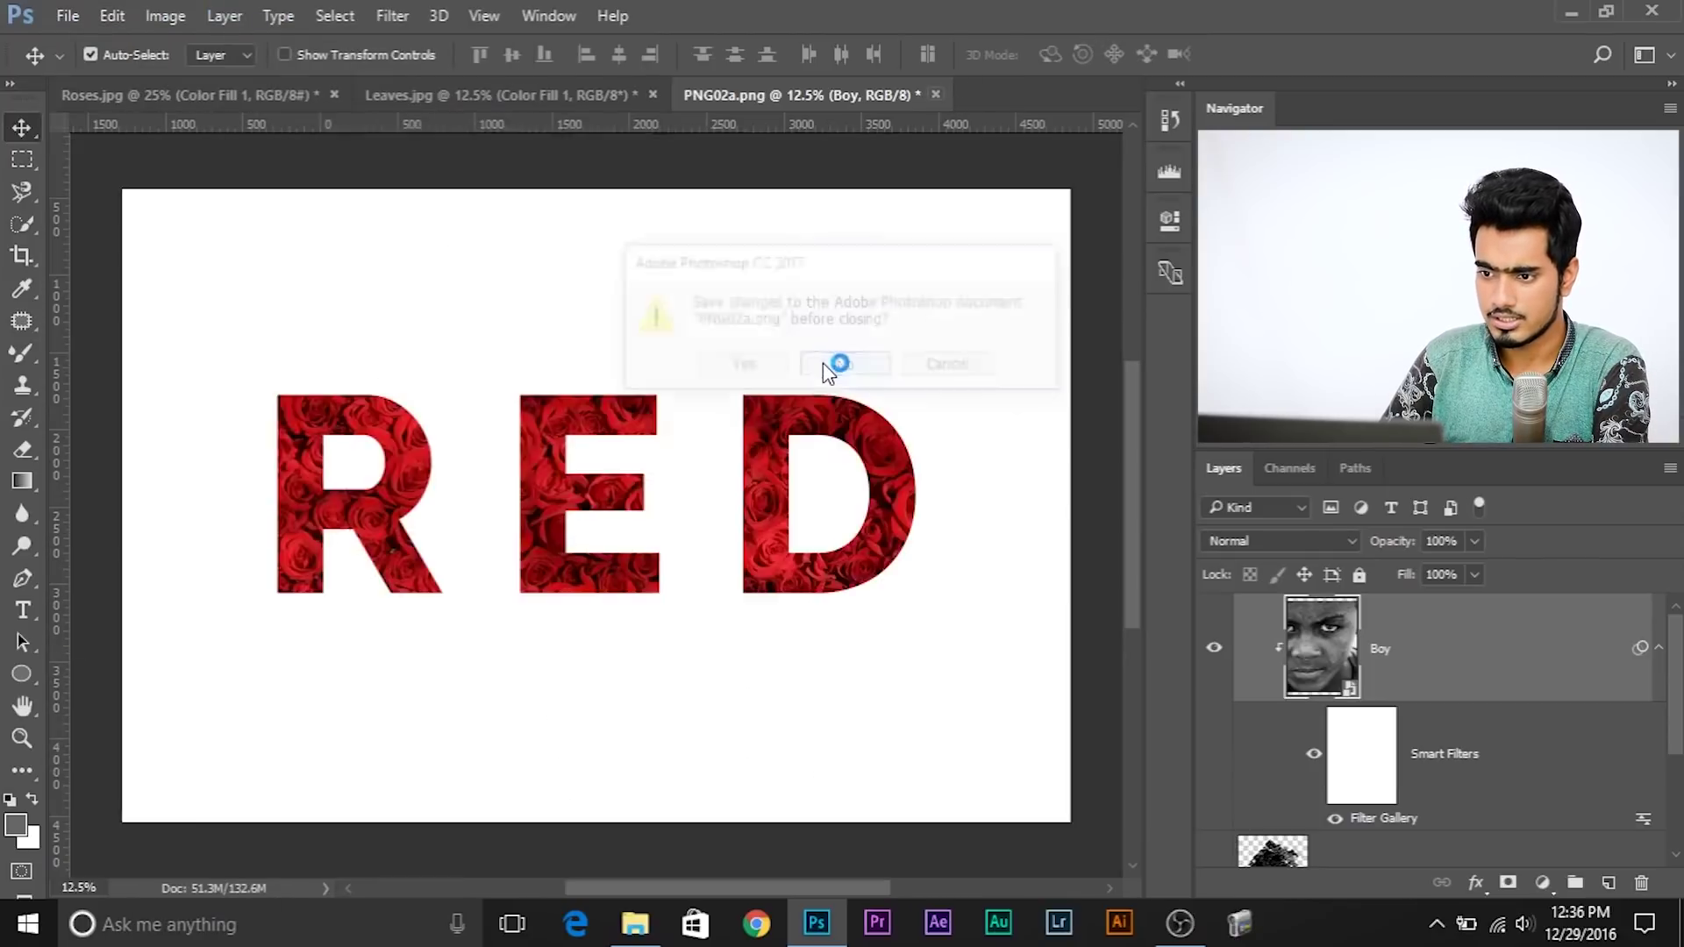
- Open the New Document dialog with Ctrl+N
click(68, 16)
click(306, 280)
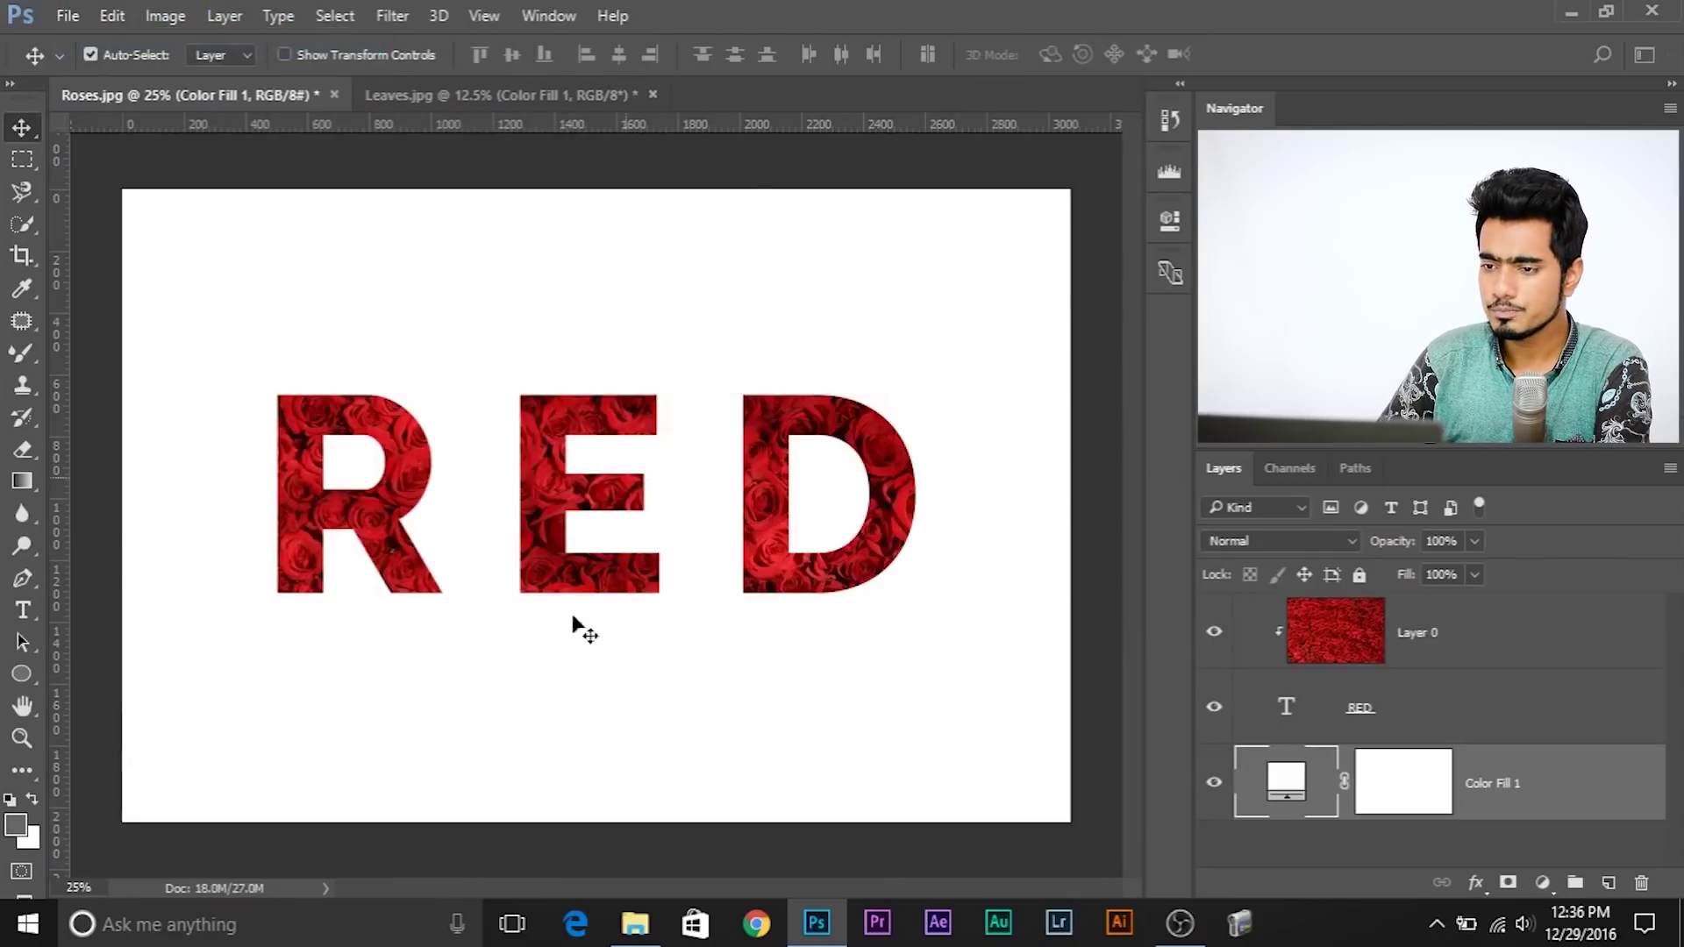
key(ctrl+n)
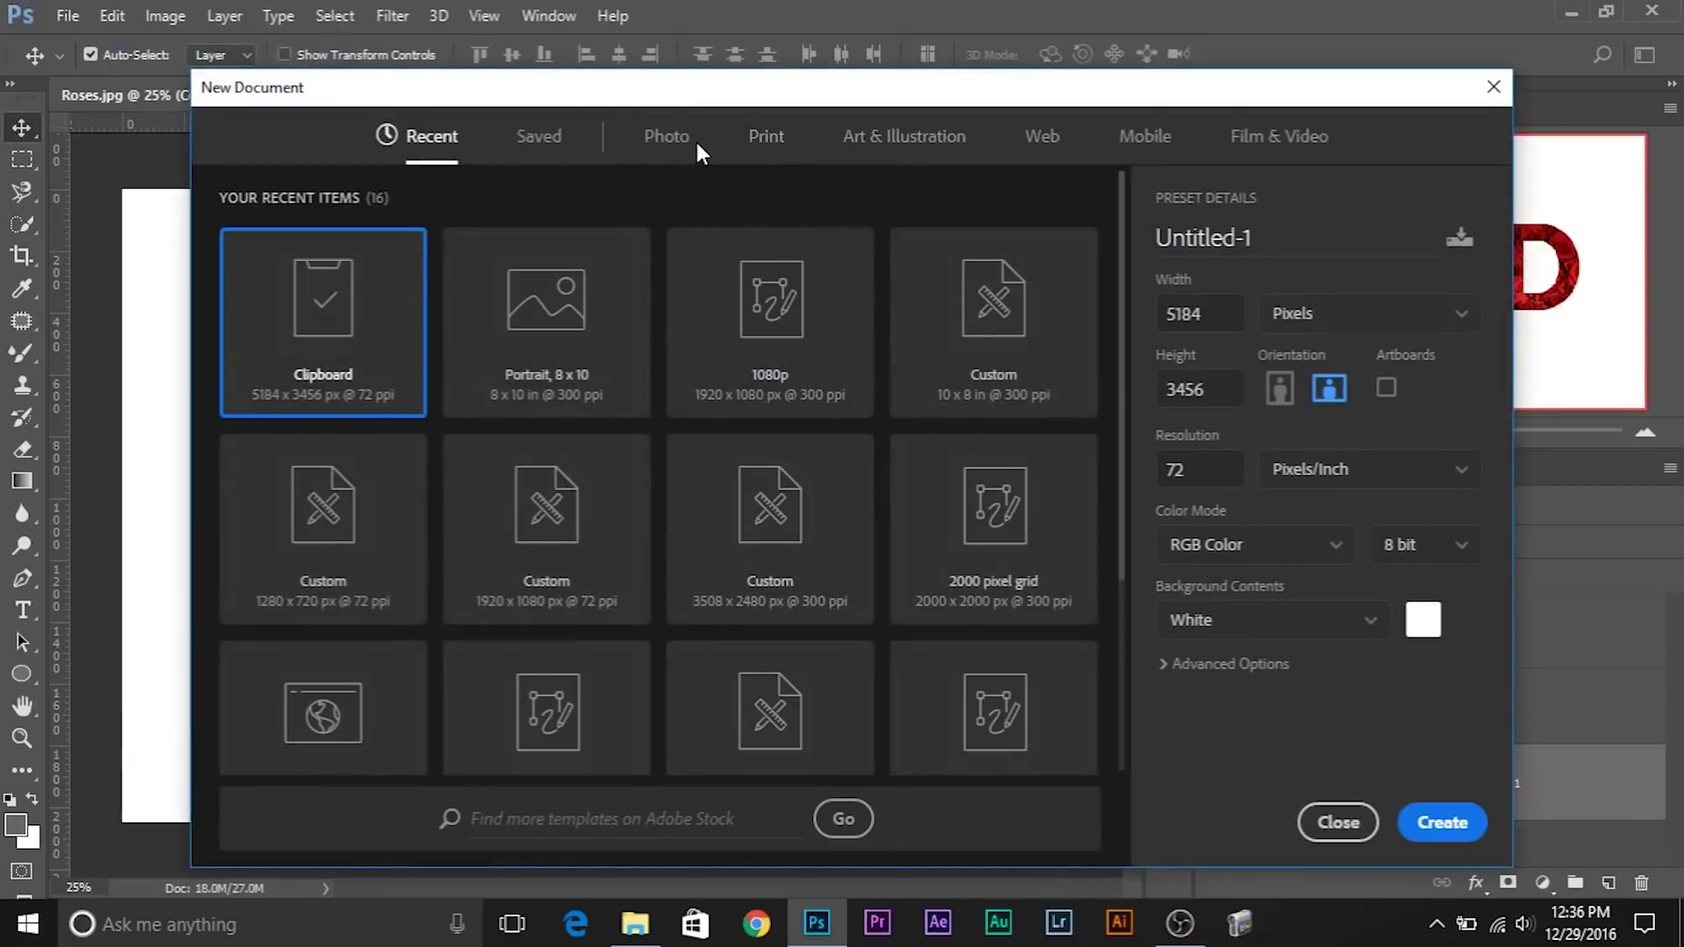
- Create a blank Portrait 8 x 10 document from the Photo presets
click(668, 139)
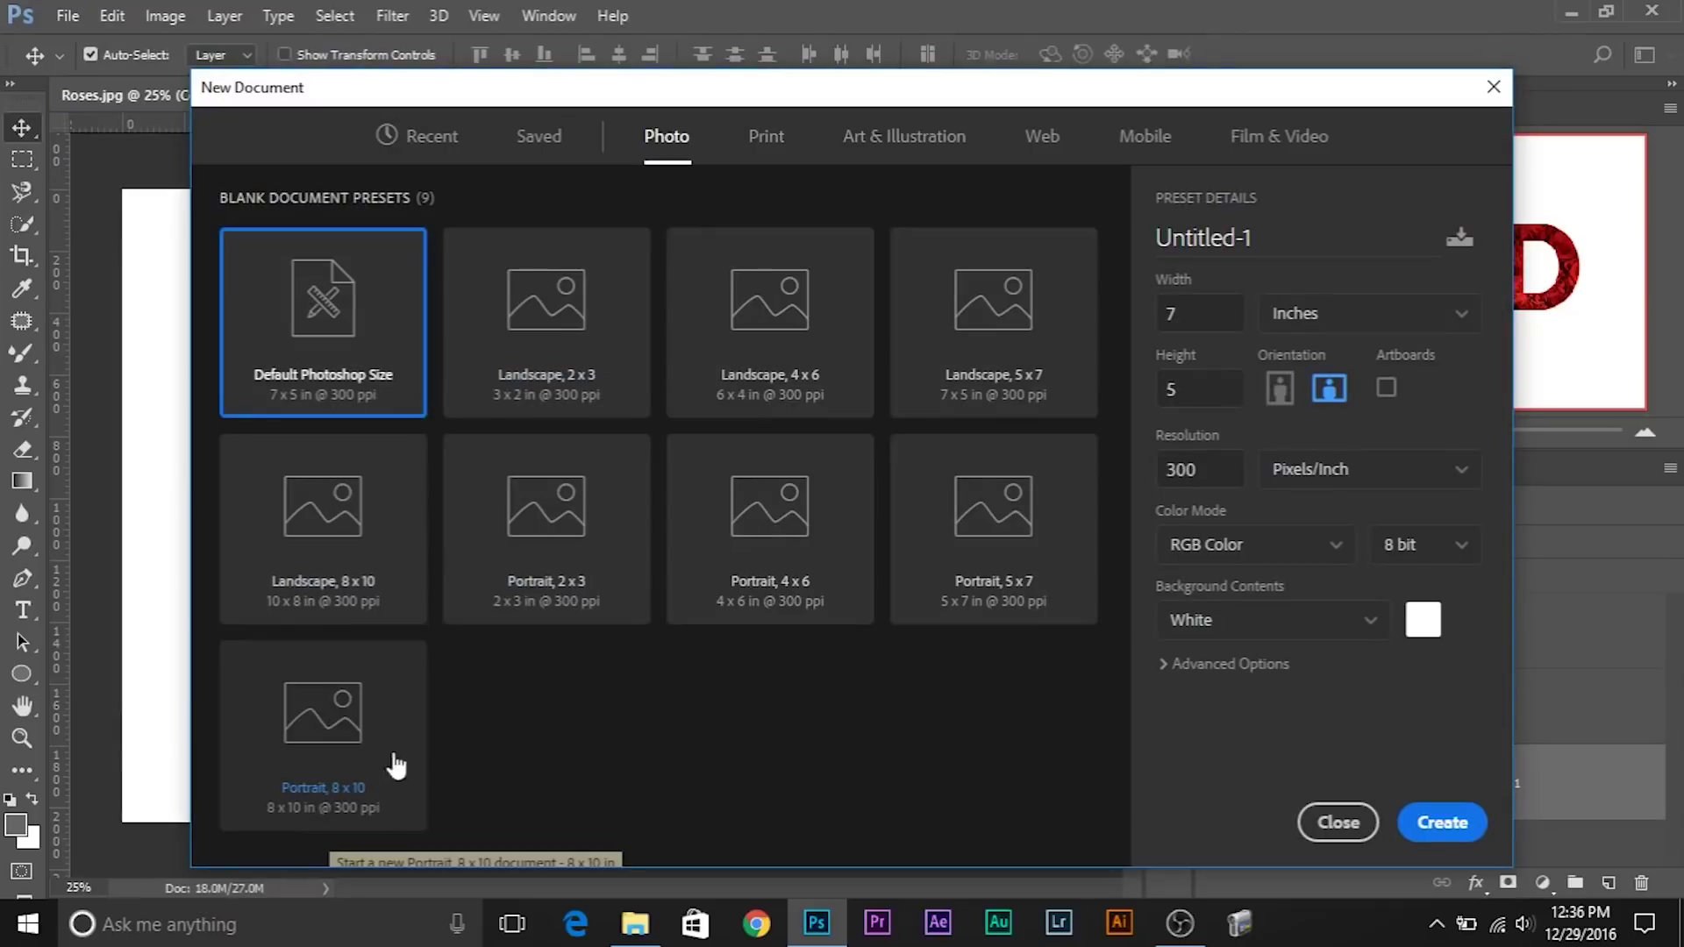
click(341, 770)
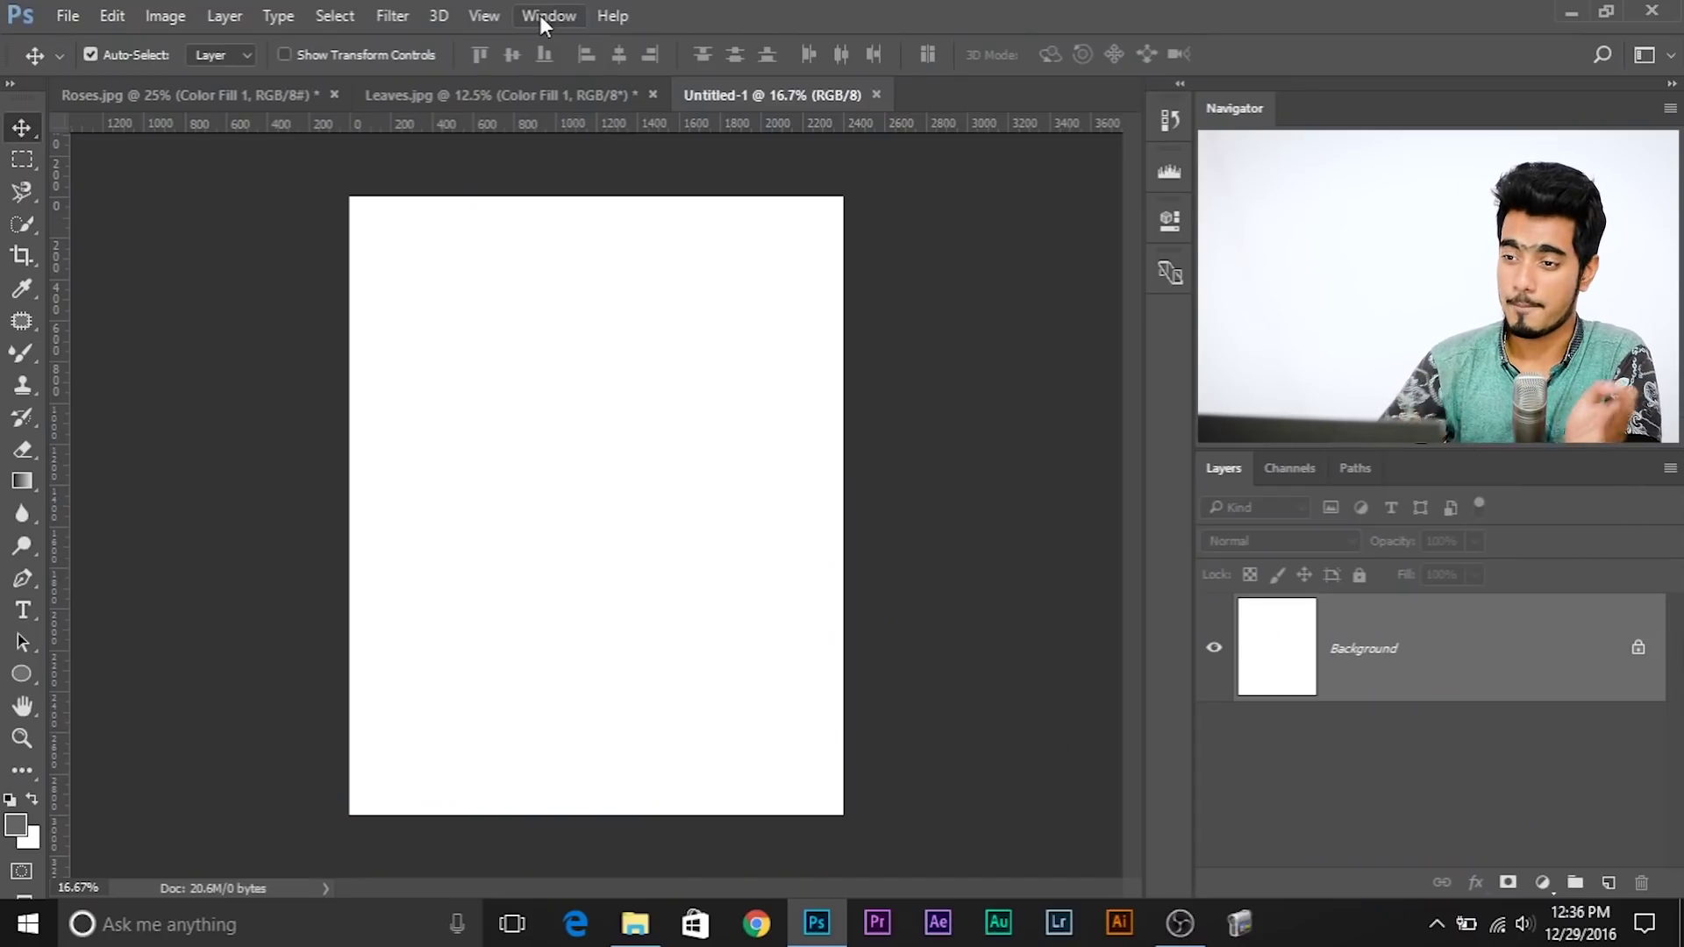
- Open the Pexels stock photo panel from Window > Extensions
click(559, 13)
click(549, 20)
click(549, 19)
mouse_move(619, 63)
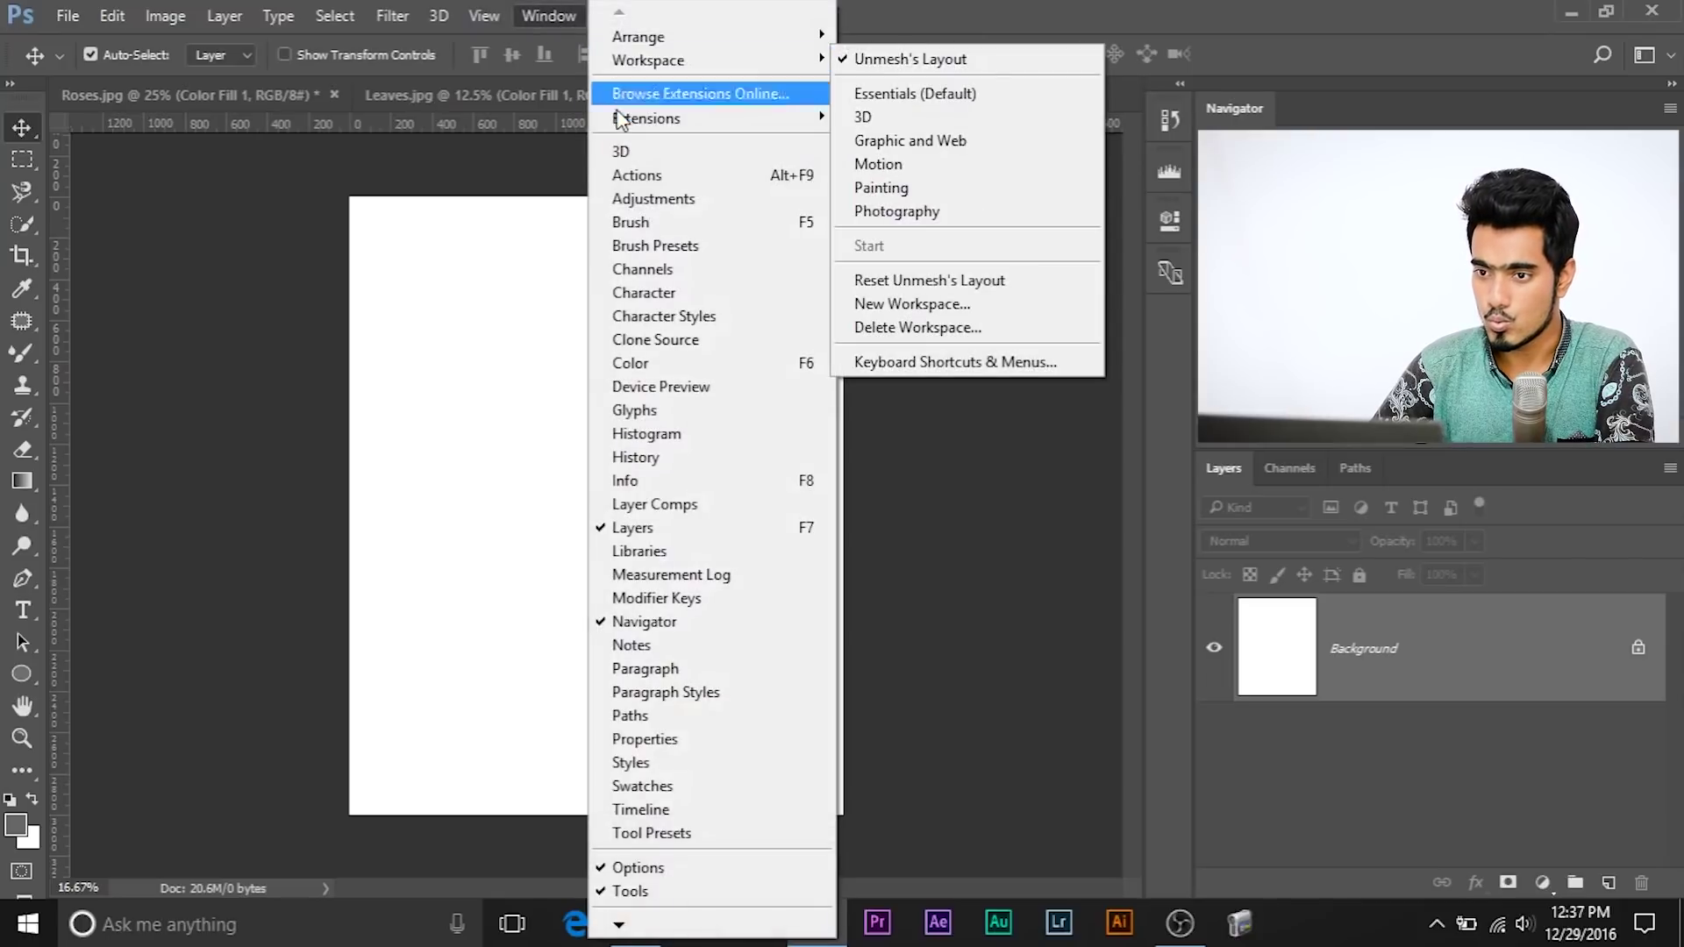
mouse_move(632, 118)
click(868, 166)
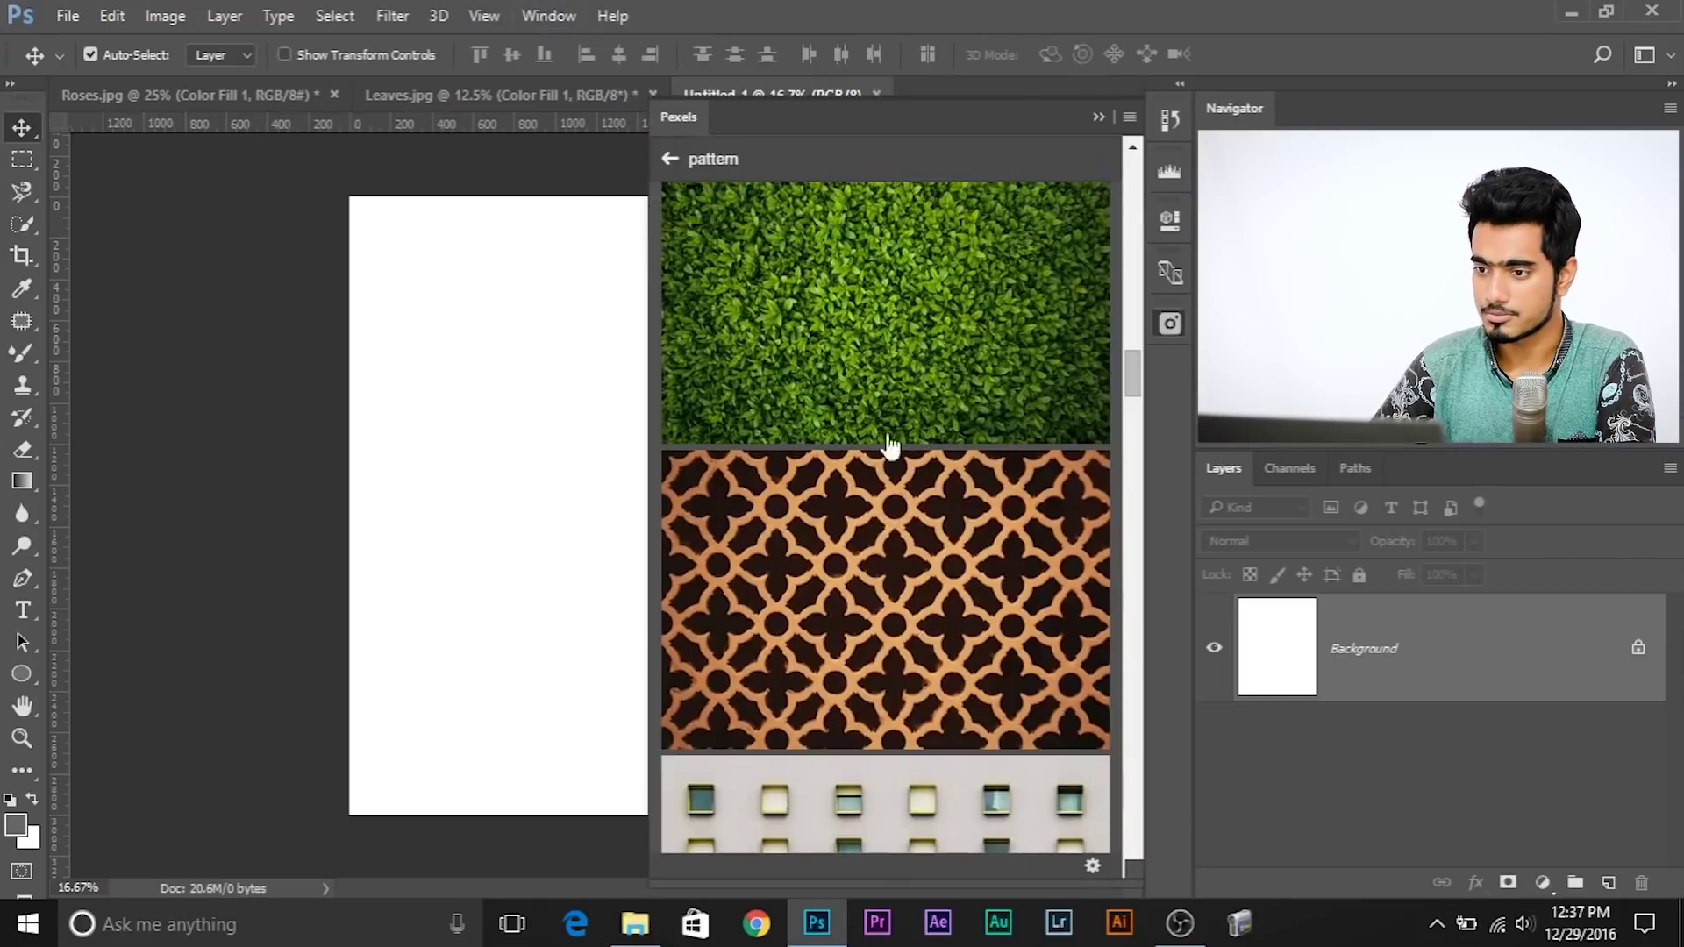
click(1170, 325)
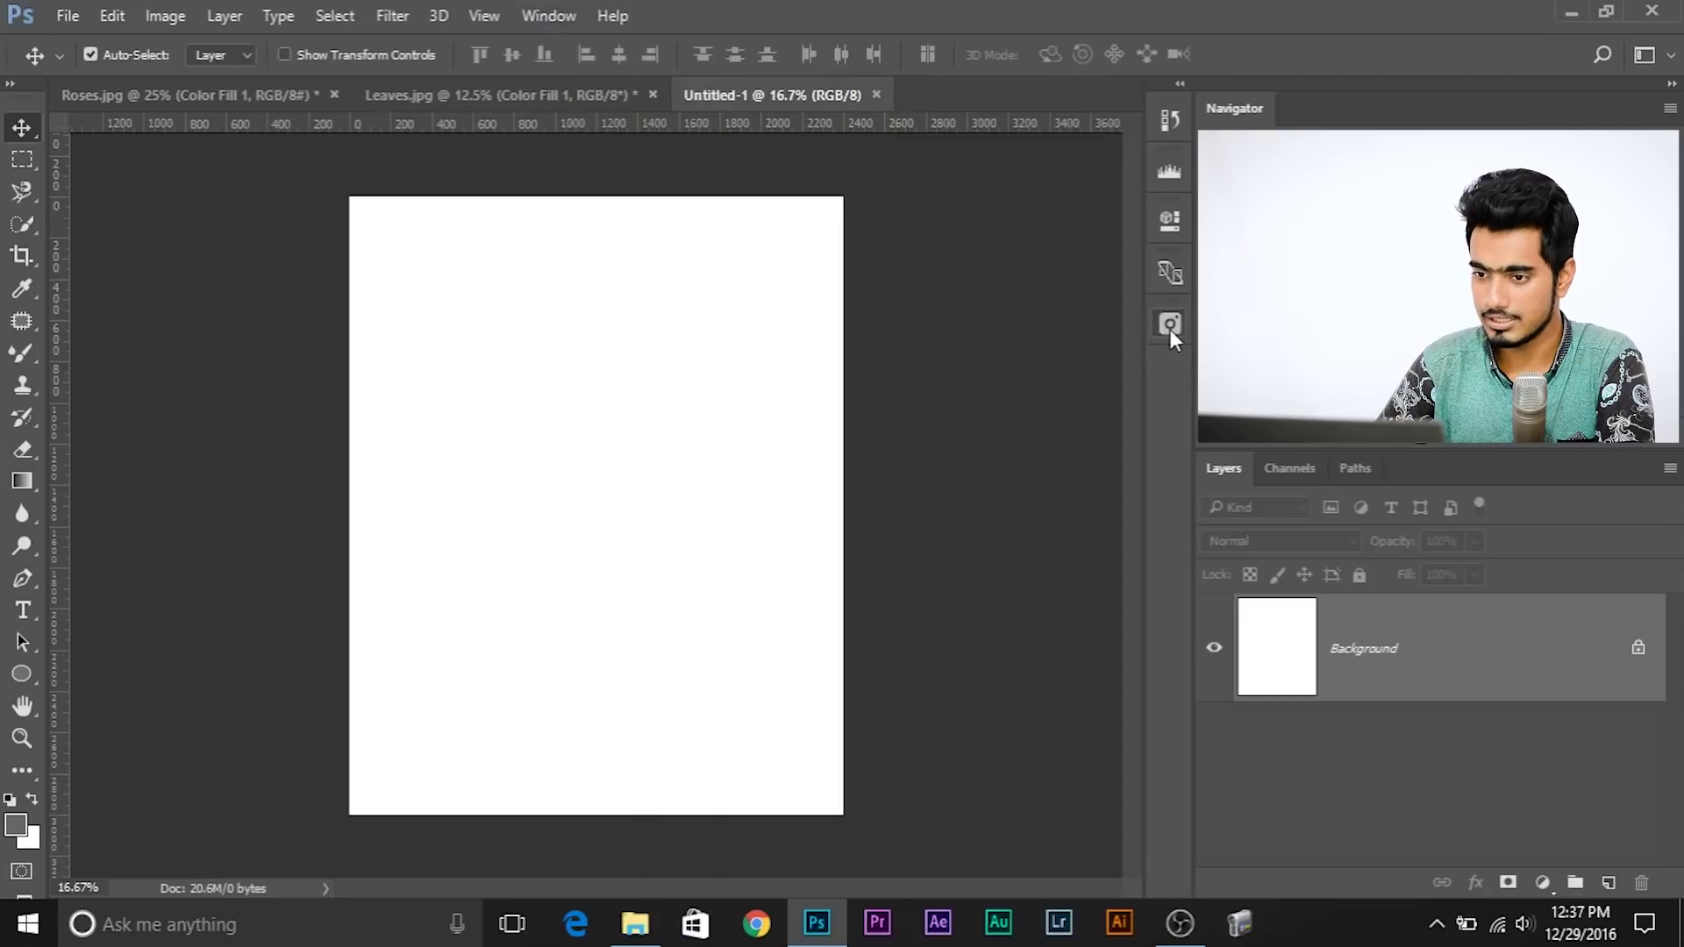
click(1170, 326)
- Search Pexels for 'background' and insert the blue glass-tile photo
text(ba)
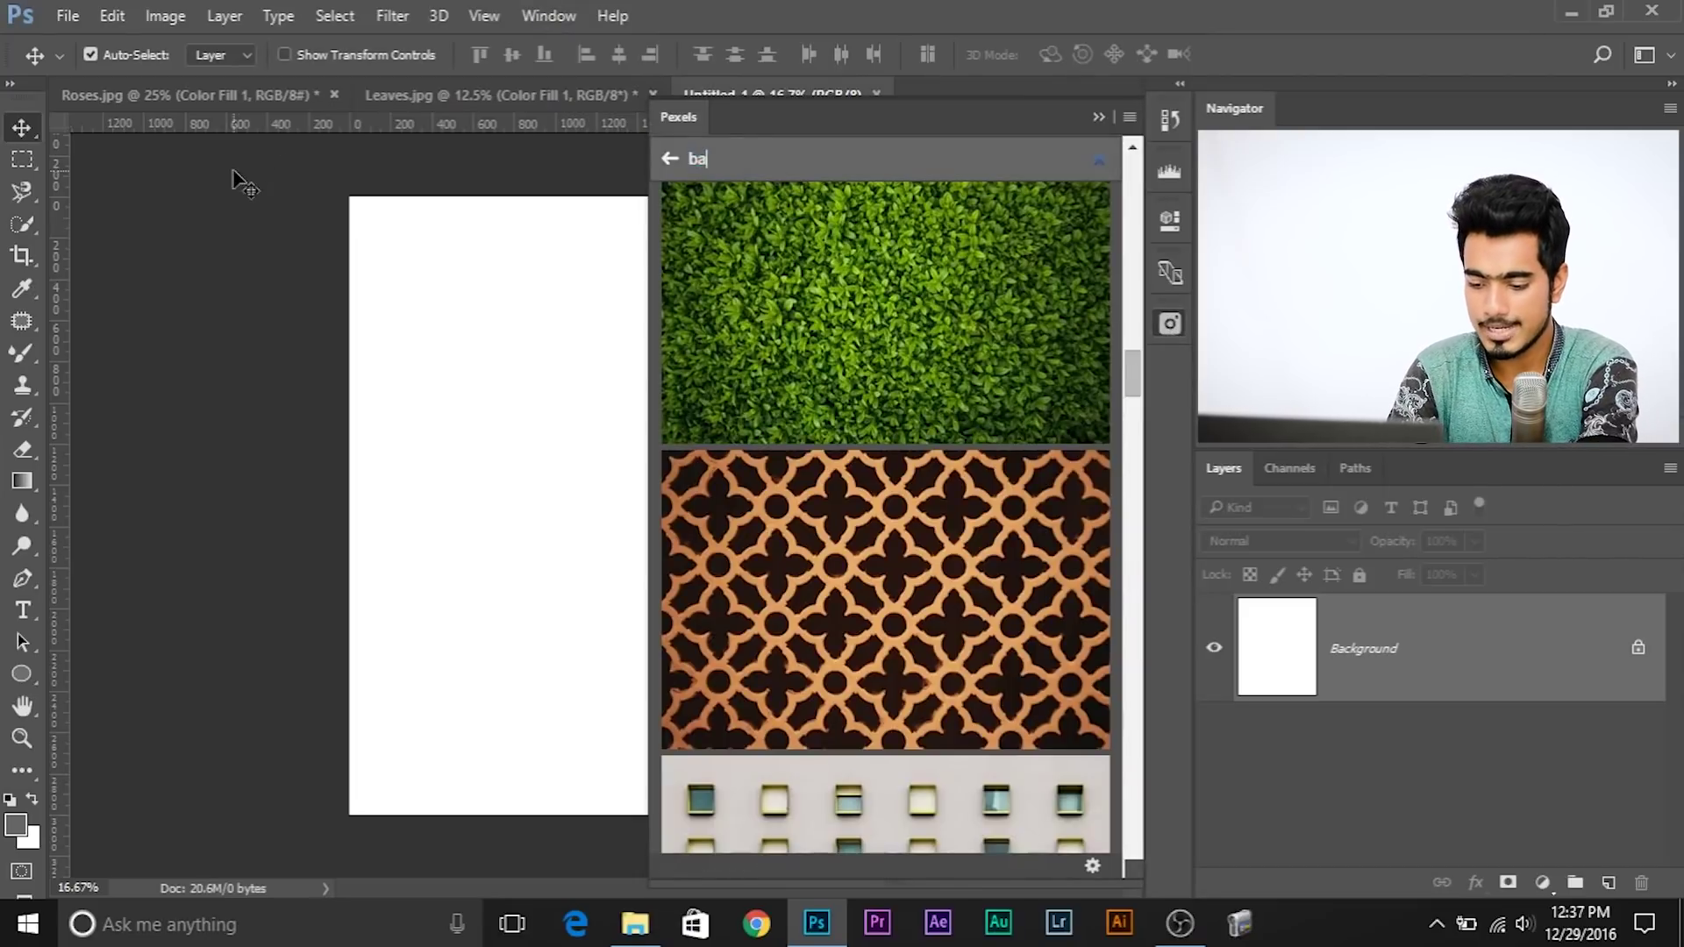
text(ckground)
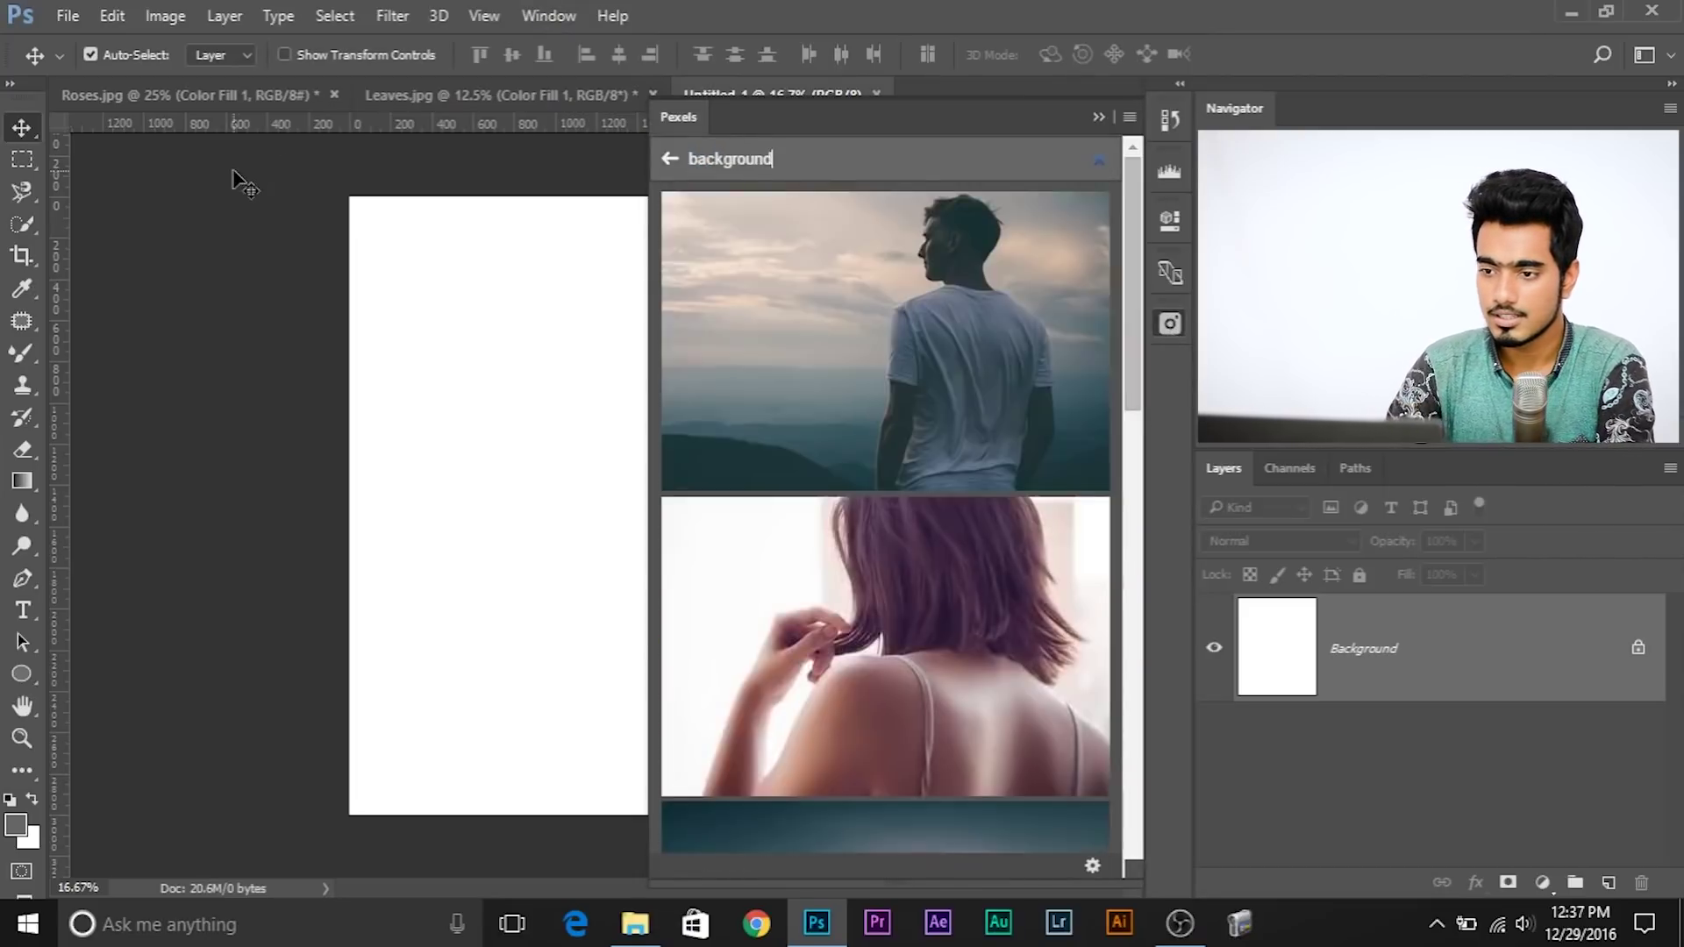
mouse_move(817, 294)
scroll(827, 319, down, 15)
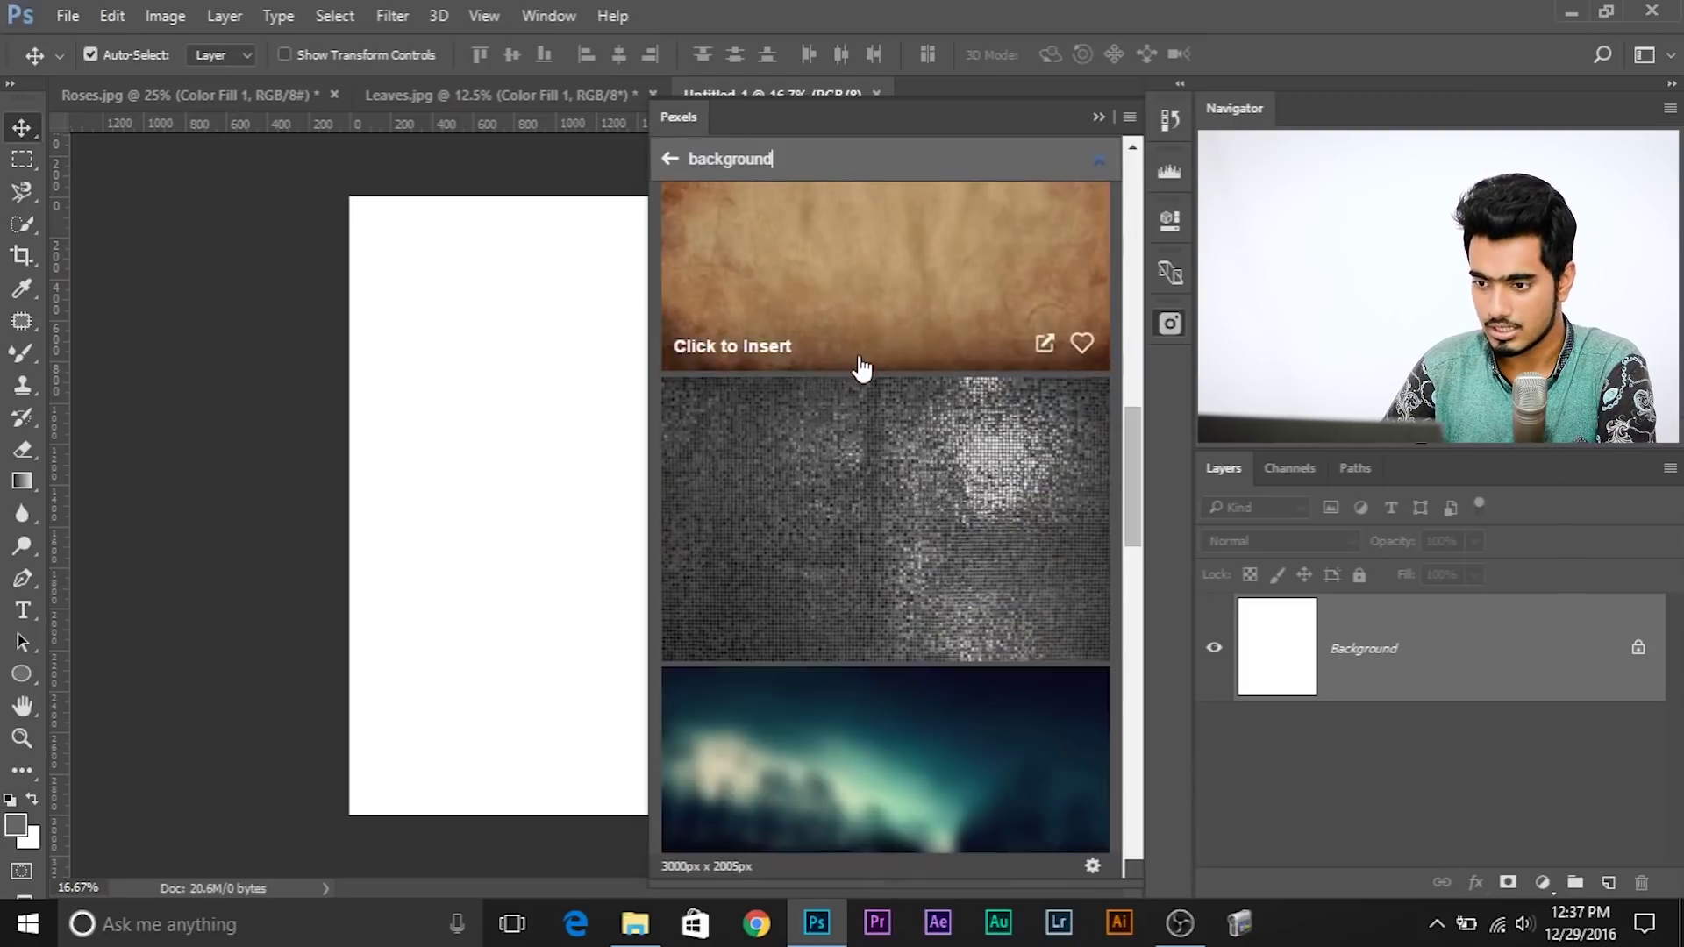
scroll(864, 533, down, 15)
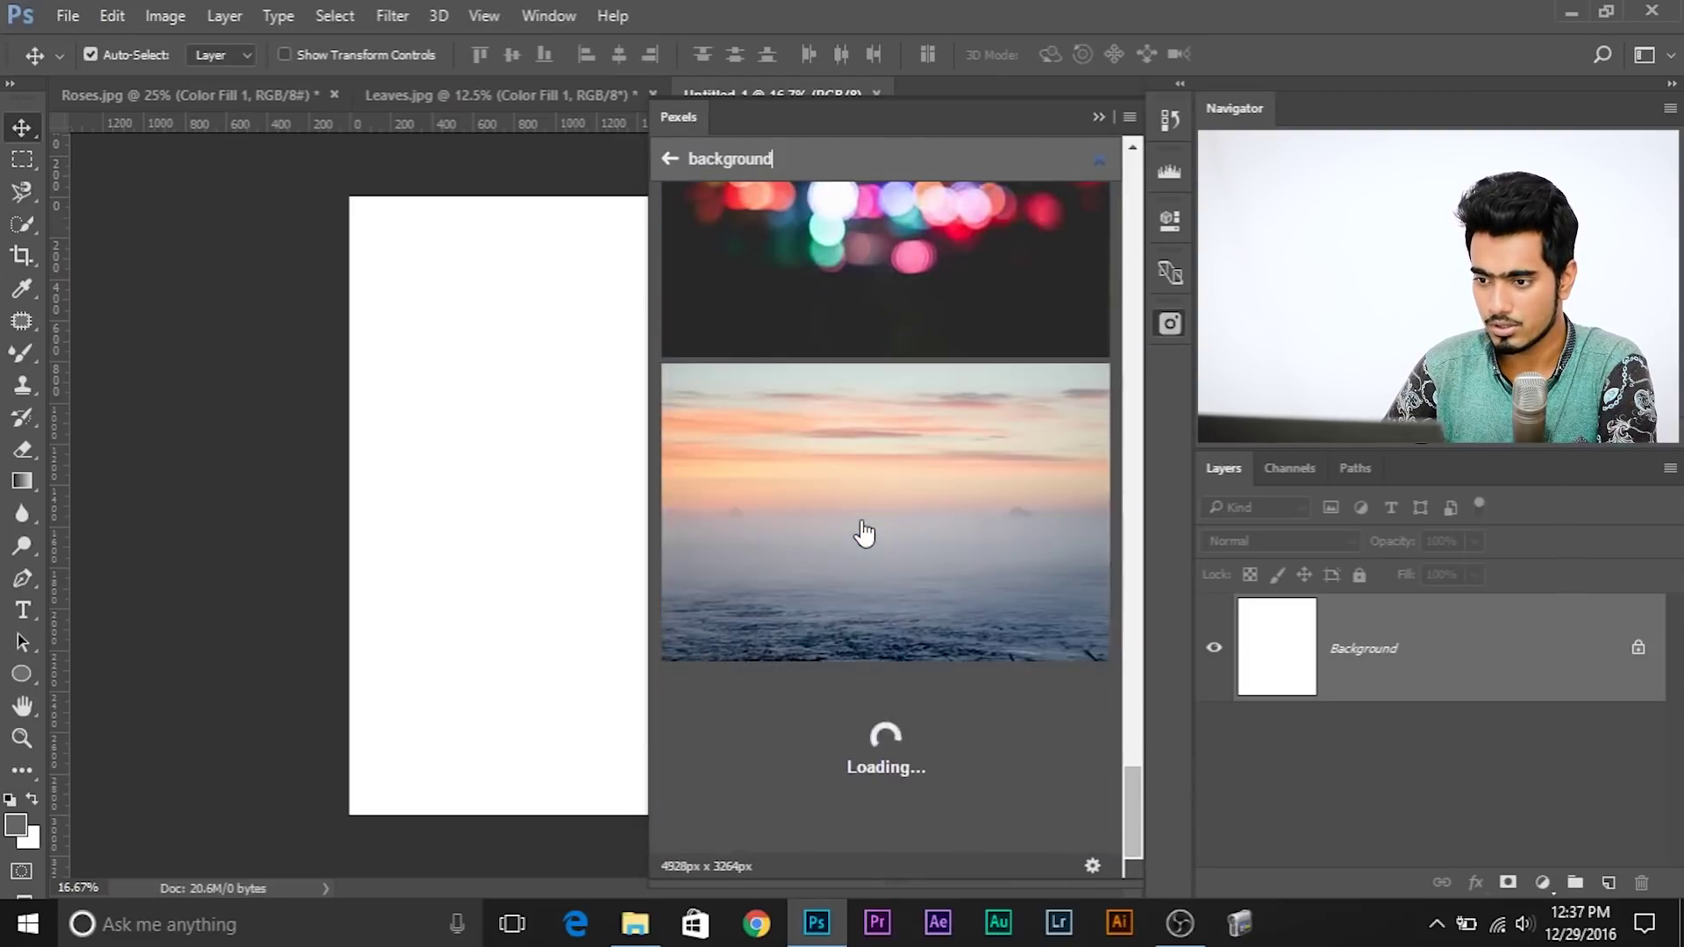
scroll(864, 532, down, 5)
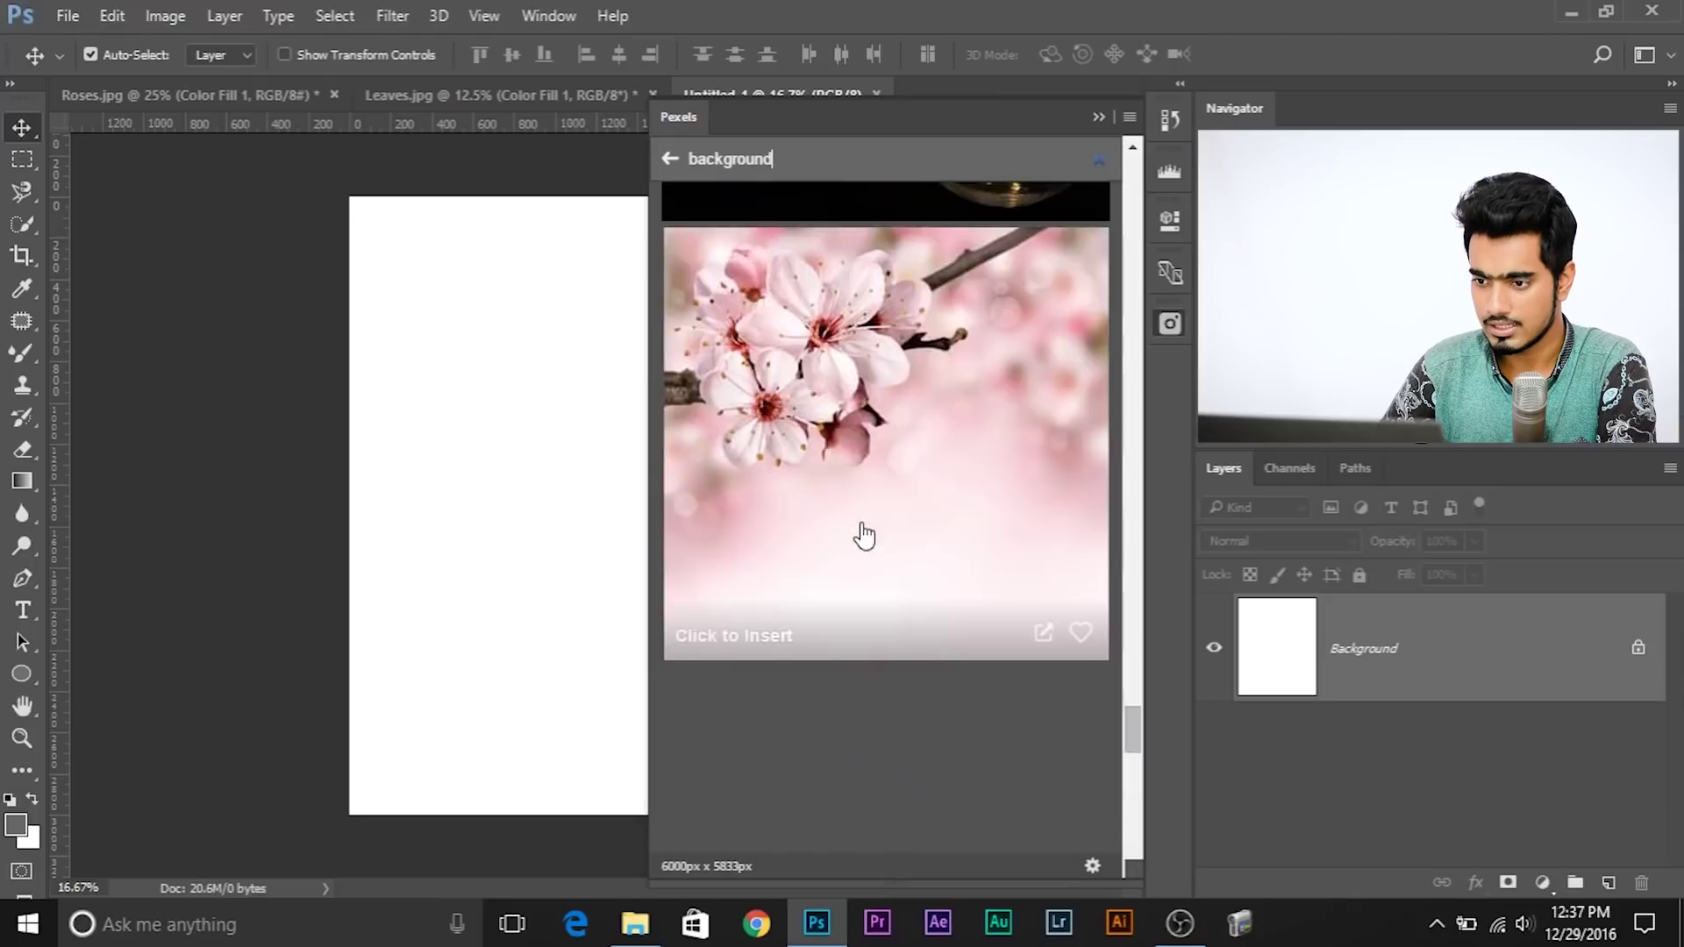
scroll(862, 539, down, 10)
scroll(862, 546, down, 15)
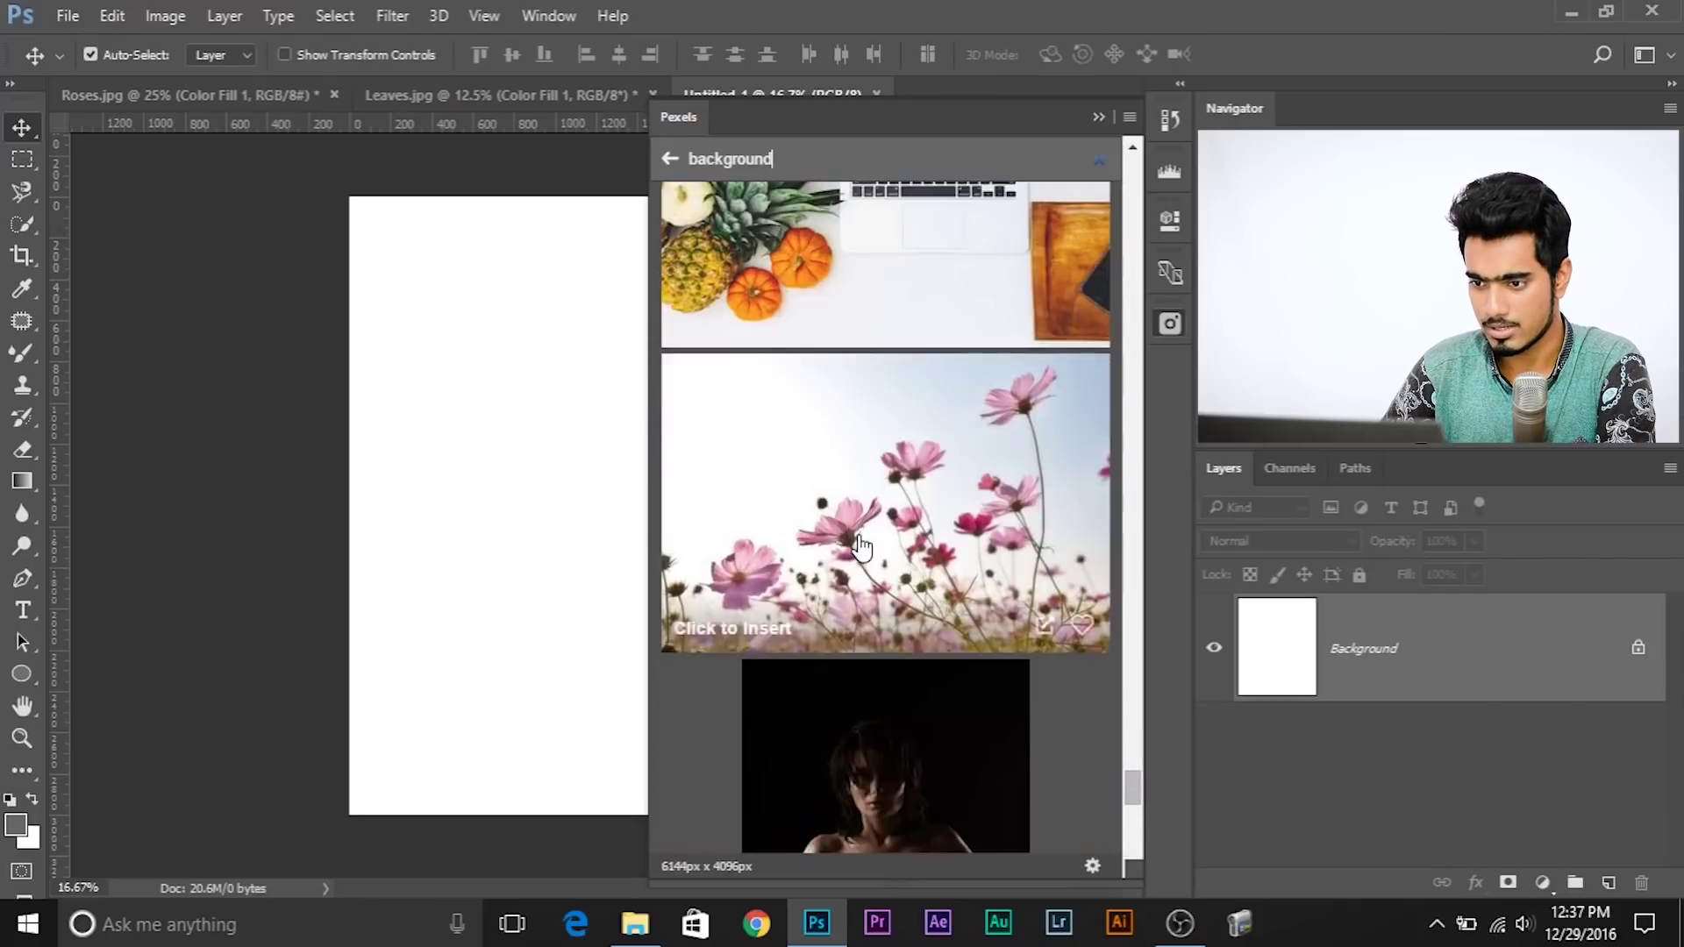
scroll(862, 548, down, 10)
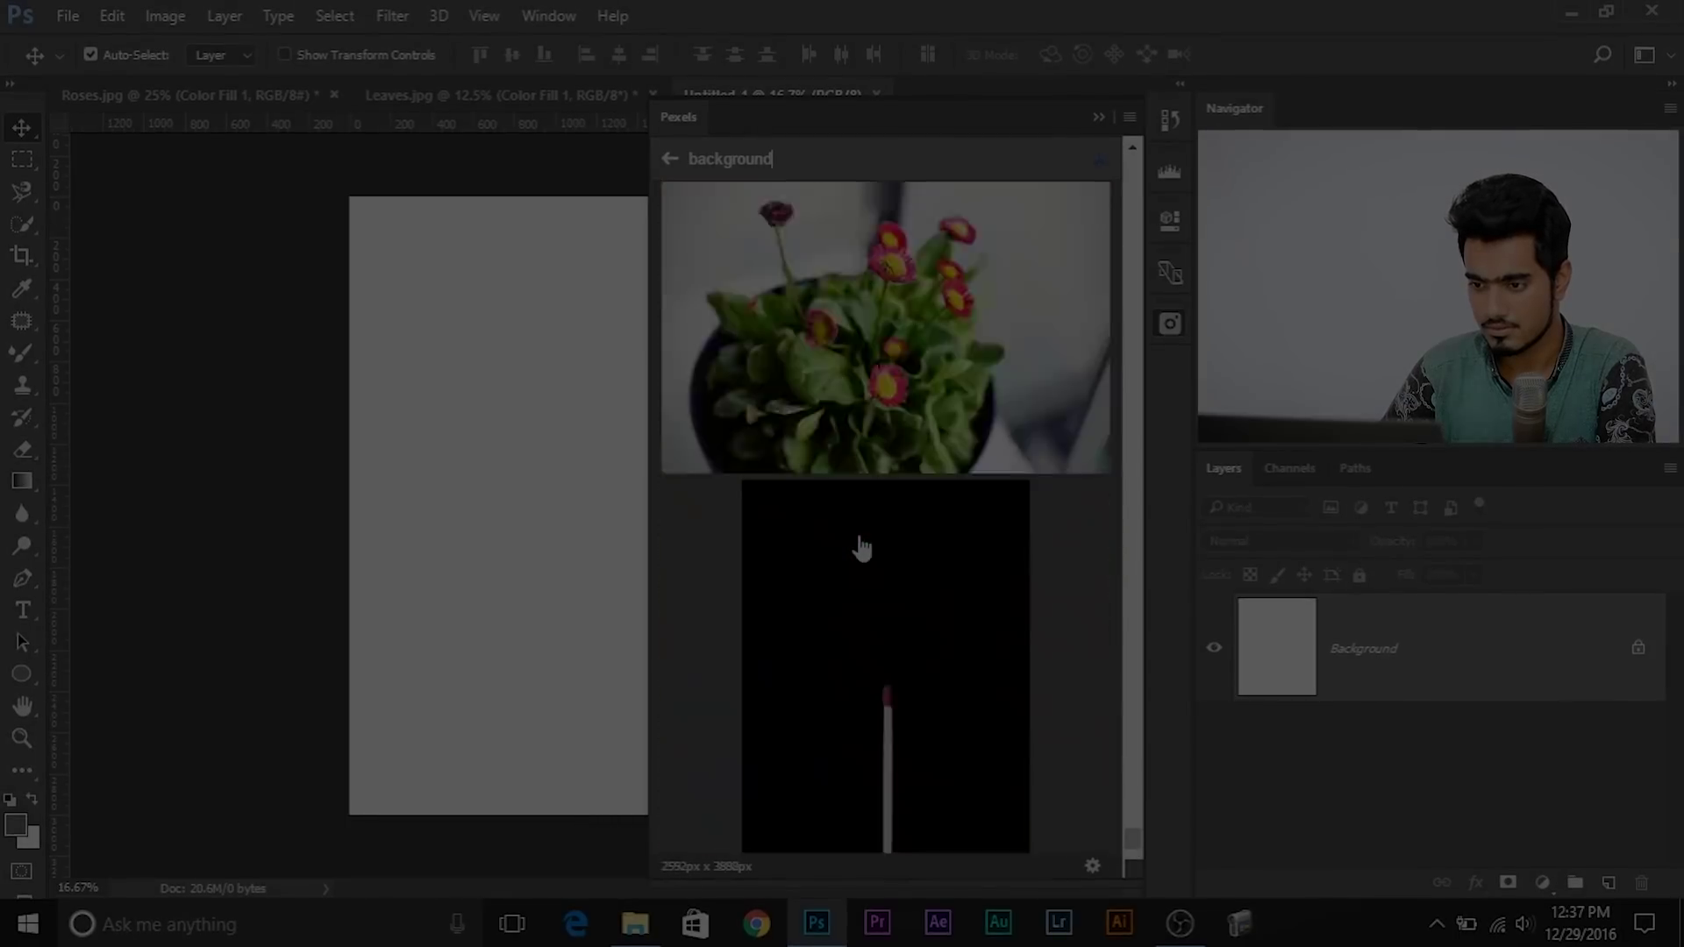
drag(1132, 818, 1144, 226)
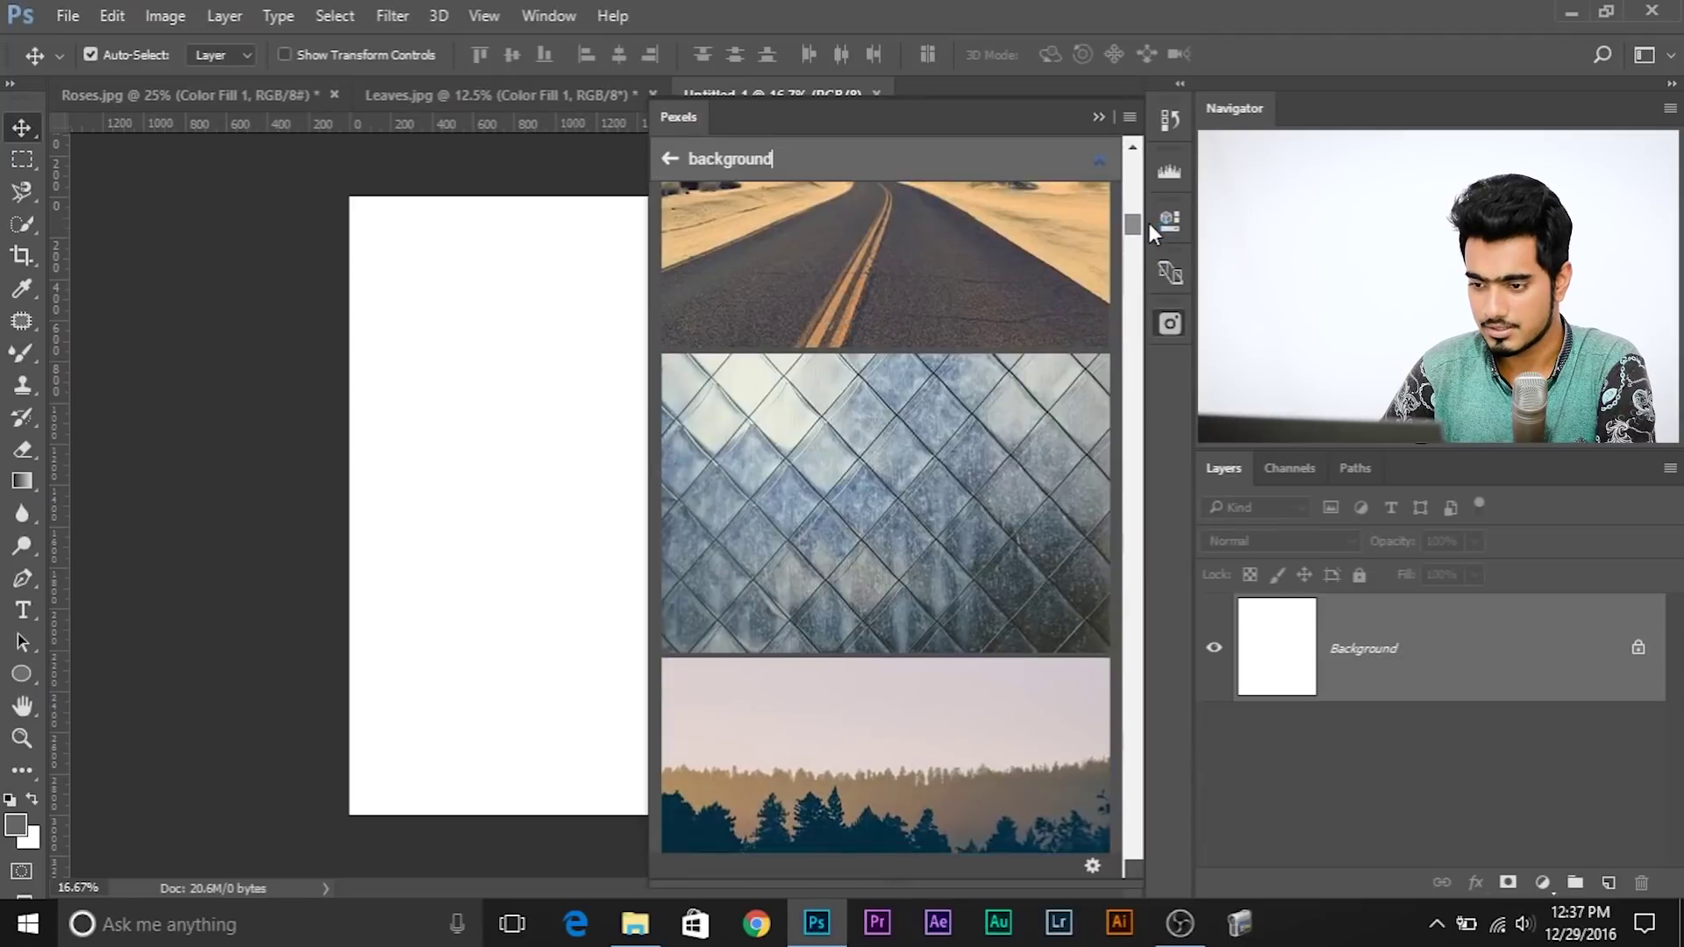
mouse_move(951, 444)
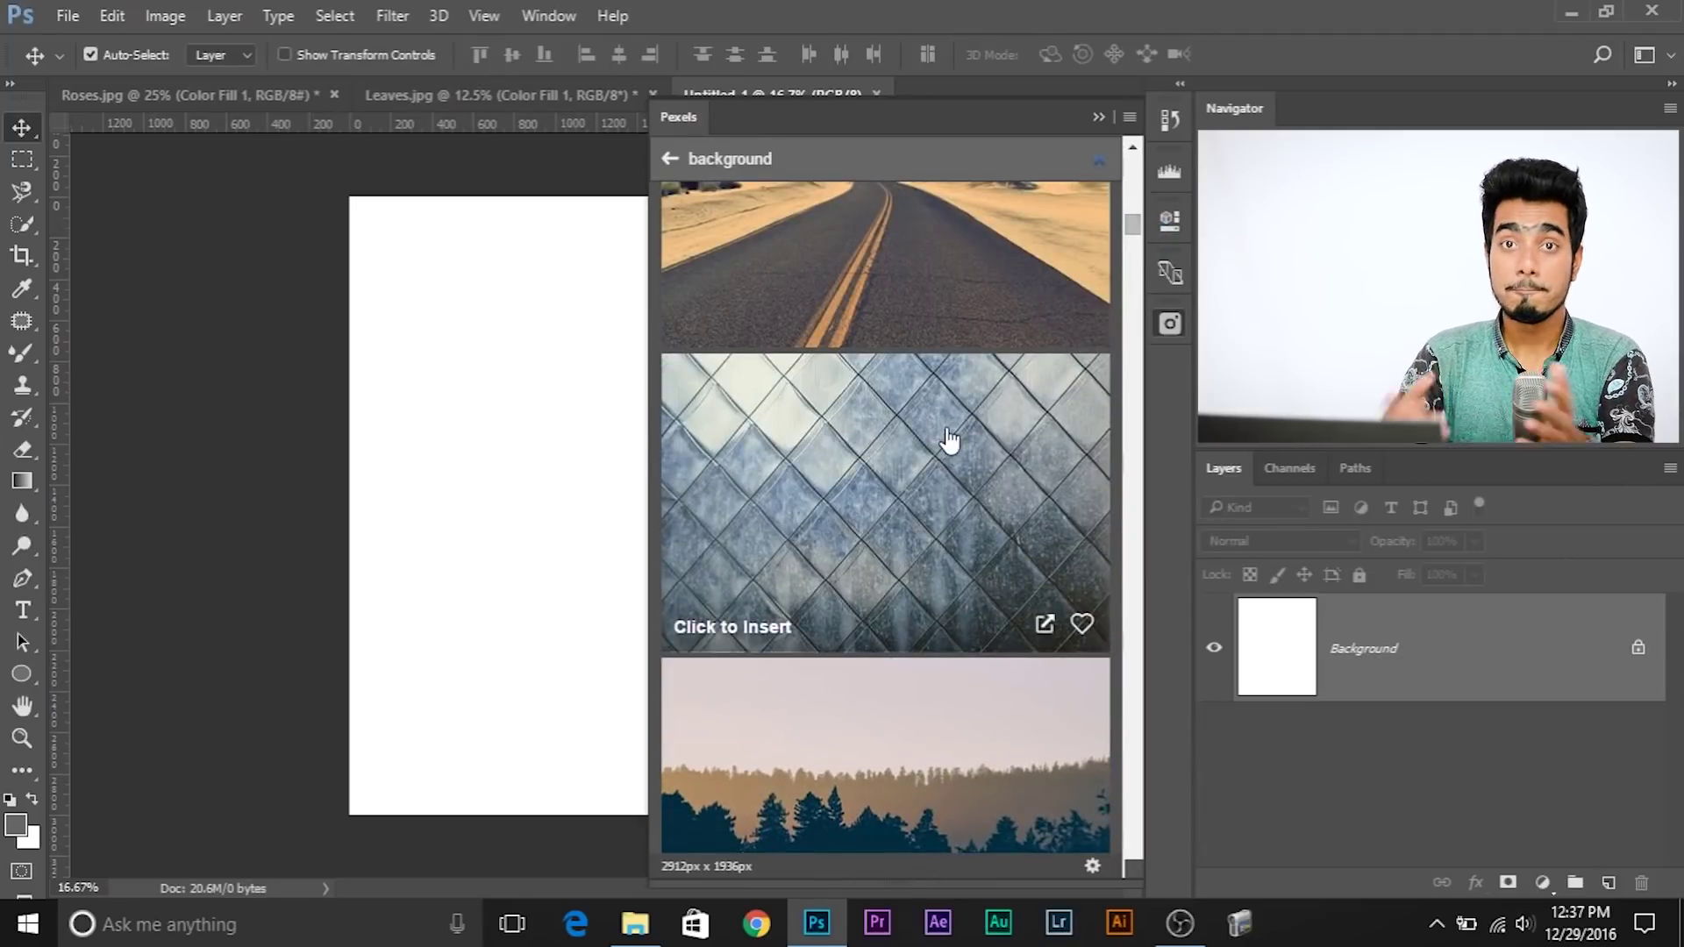
click(932, 456)
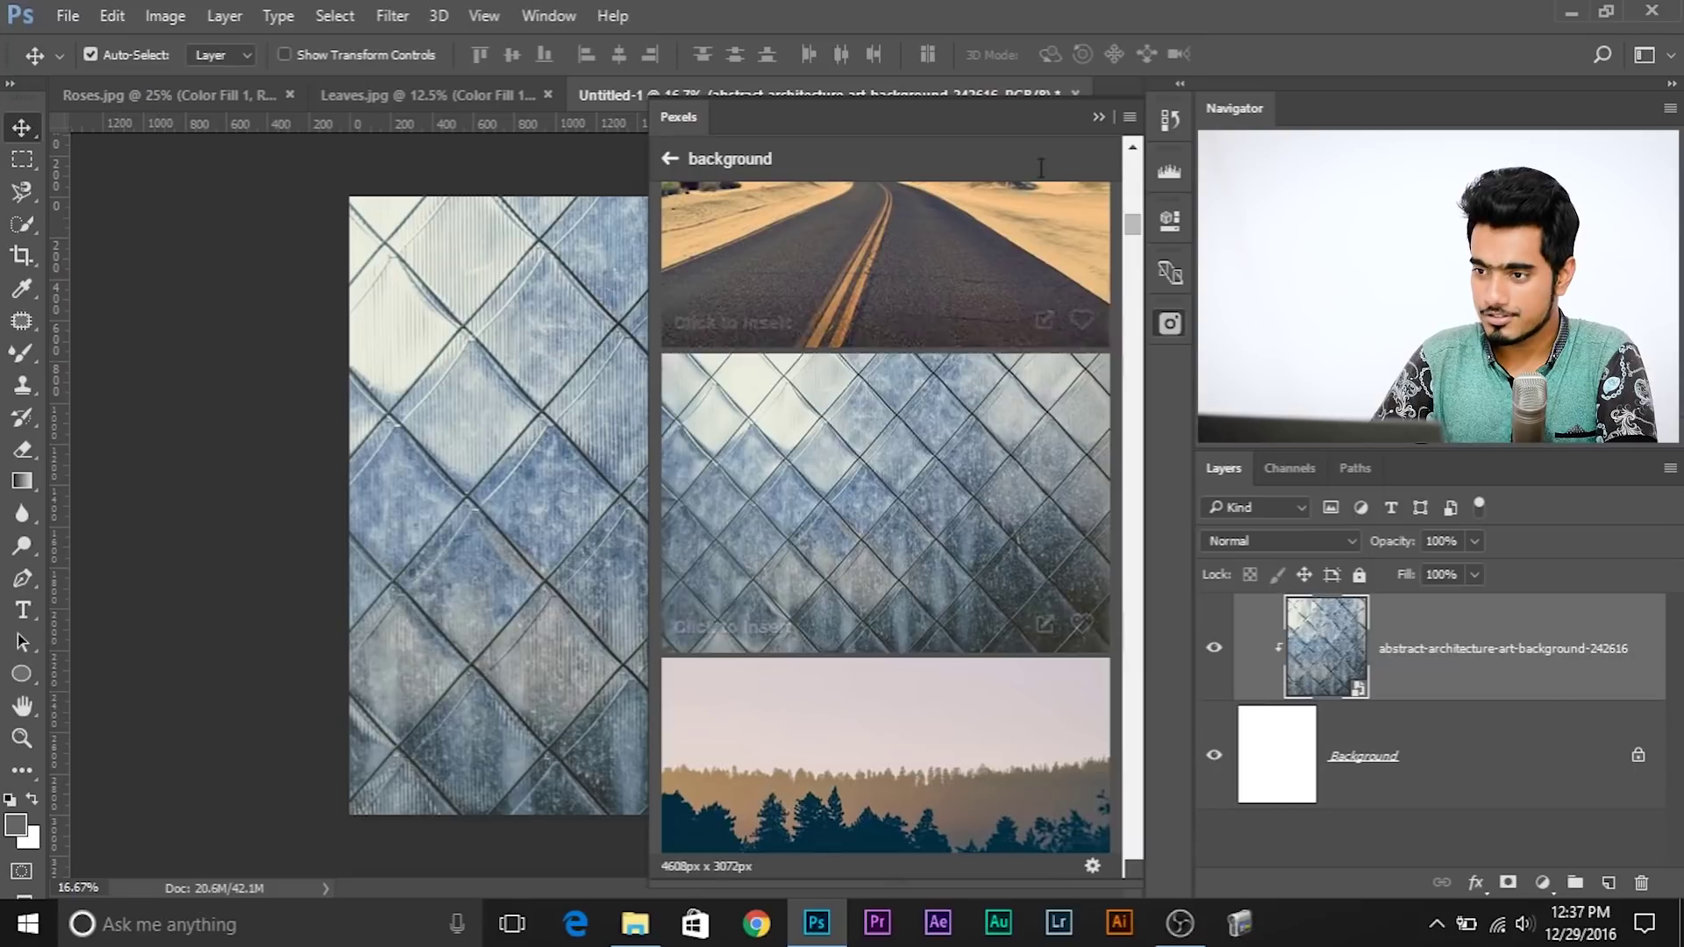
- Close the Pexels panel and release the tile photo from its clipping mask
click(1098, 117)
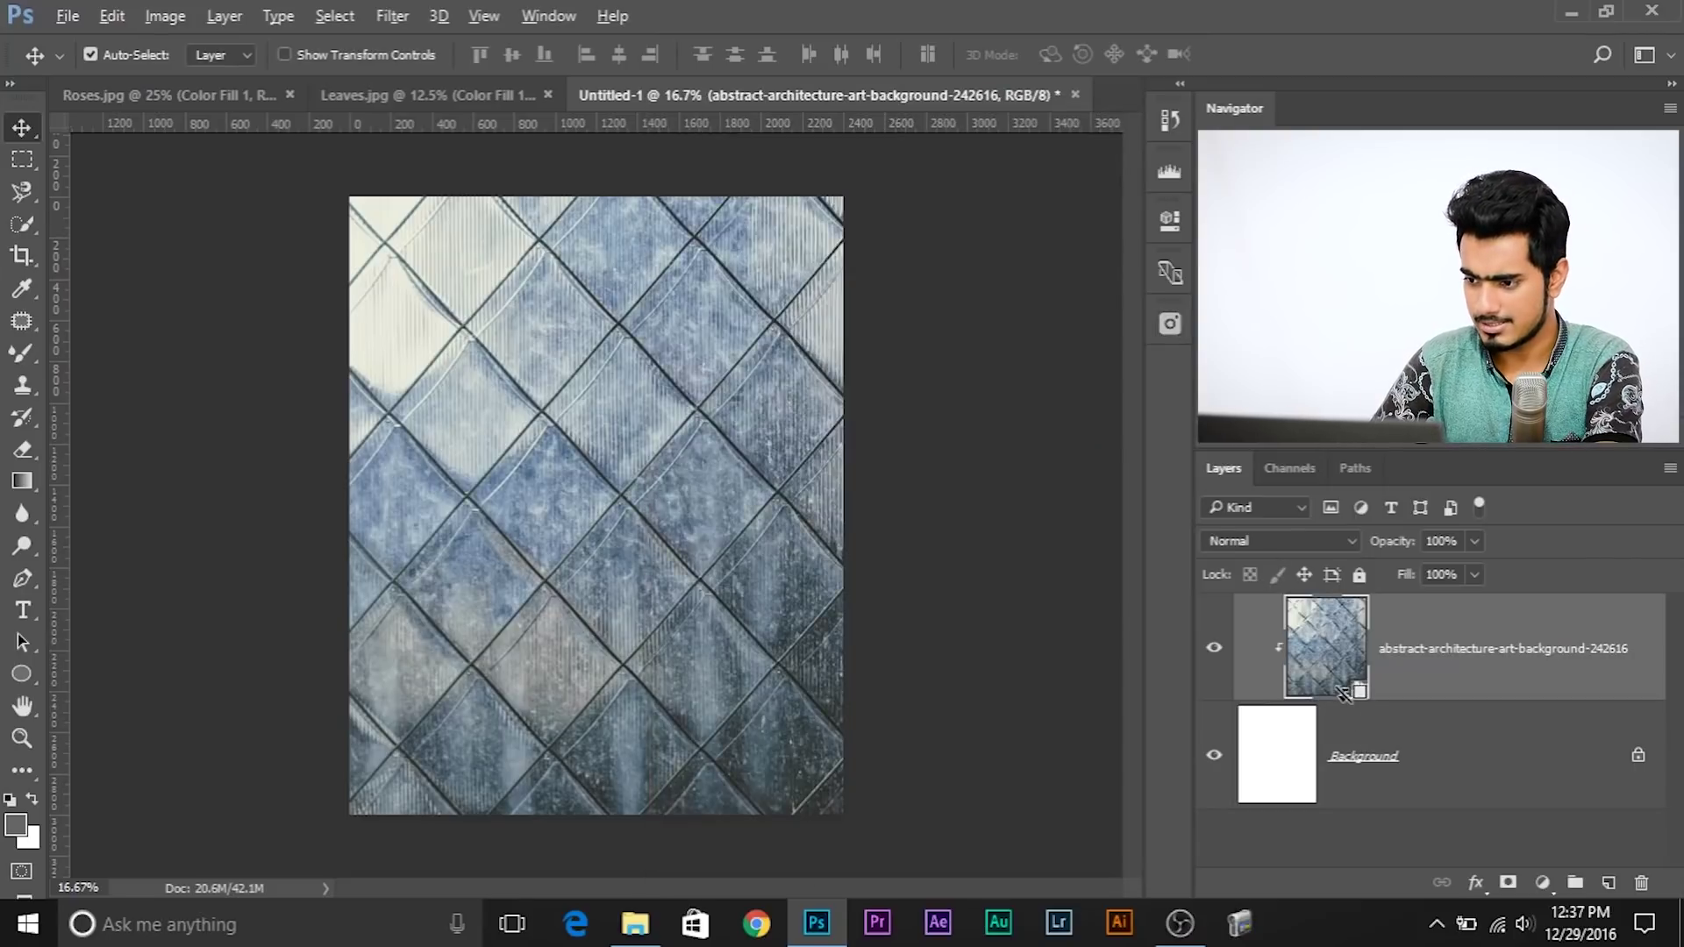
alt+click(1342, 694)
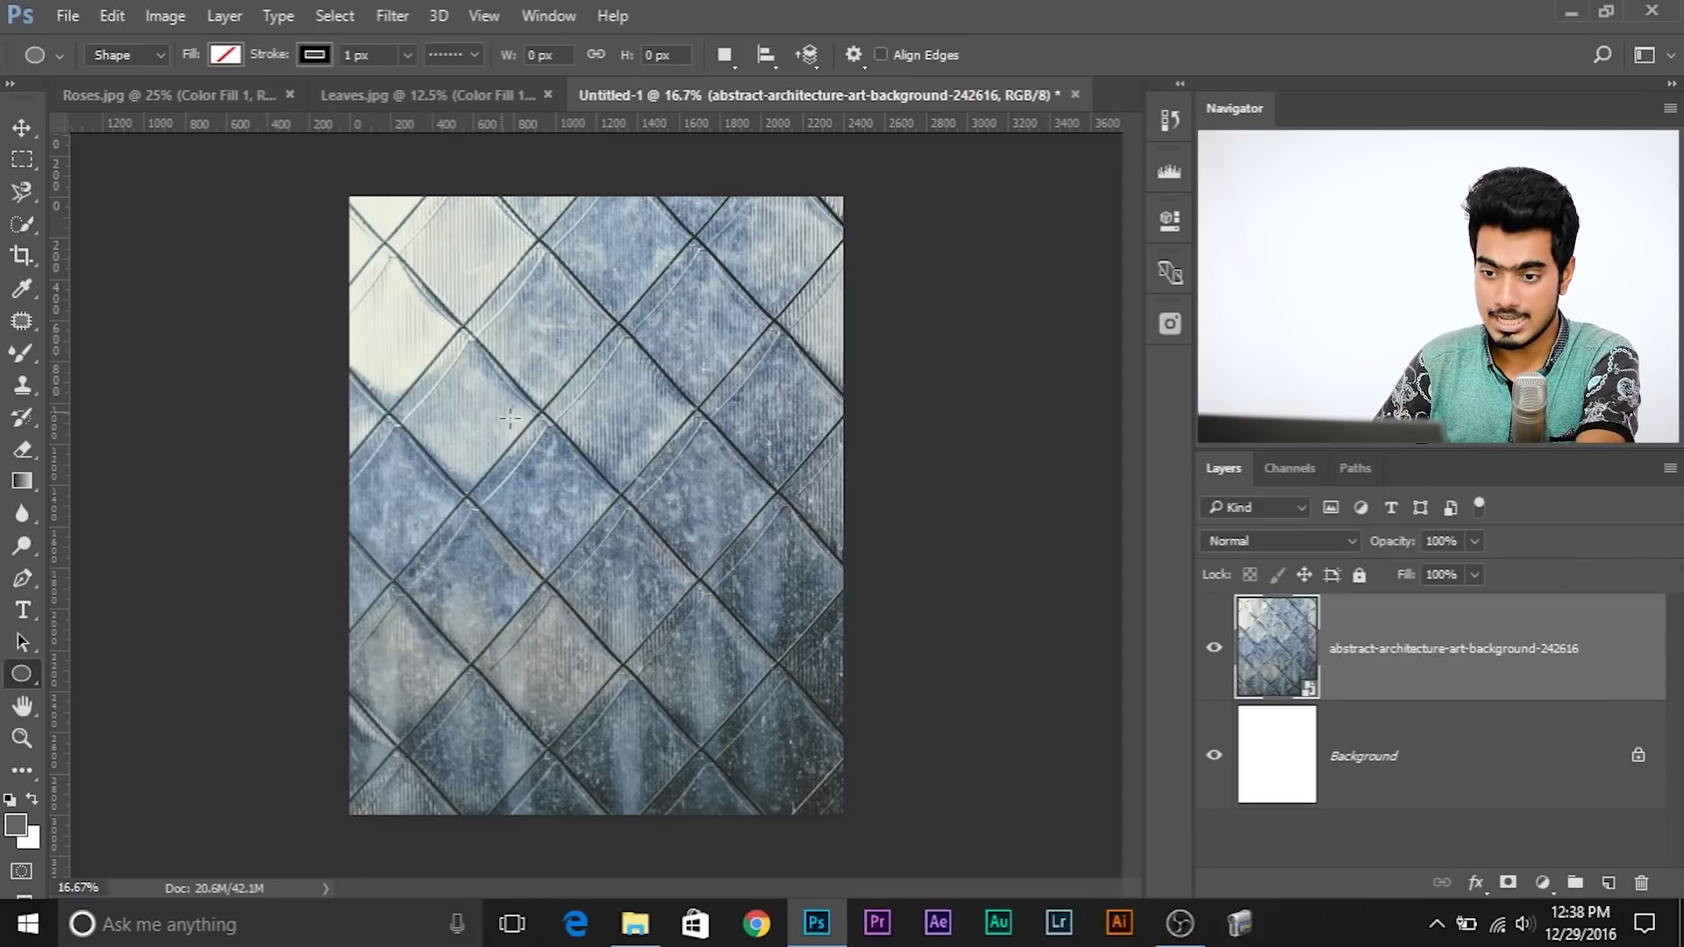
- Draw a large circle with white fill and no stroke over the tile background
drag(415, 393, 823, 719)
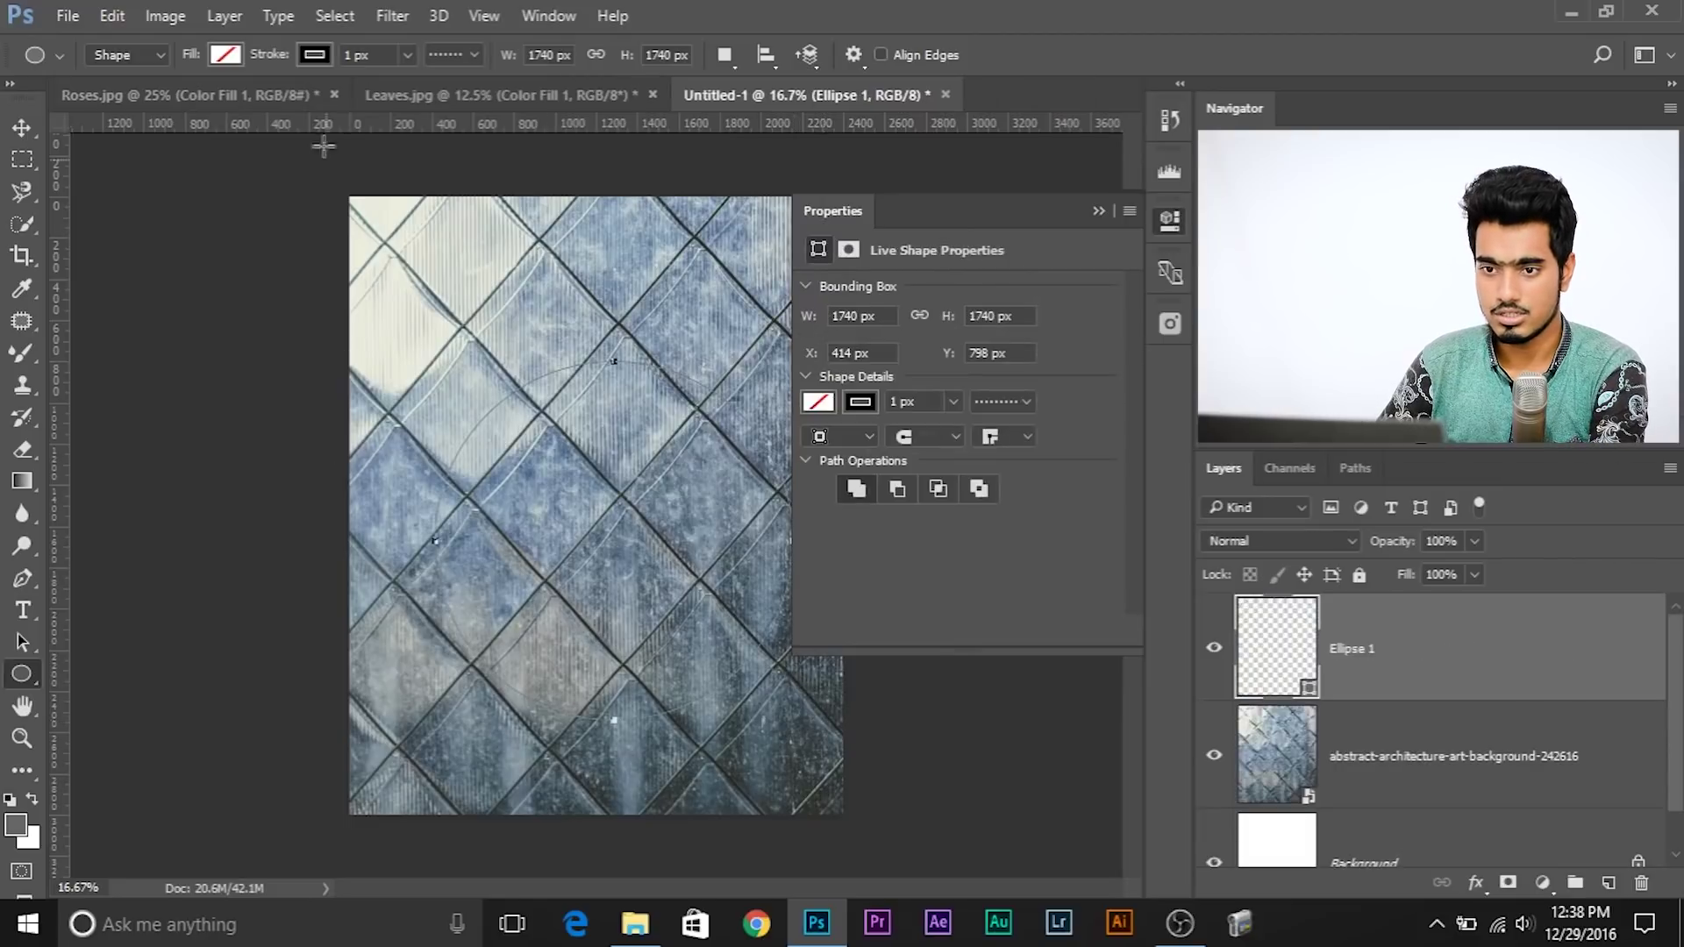
click(228, 54)
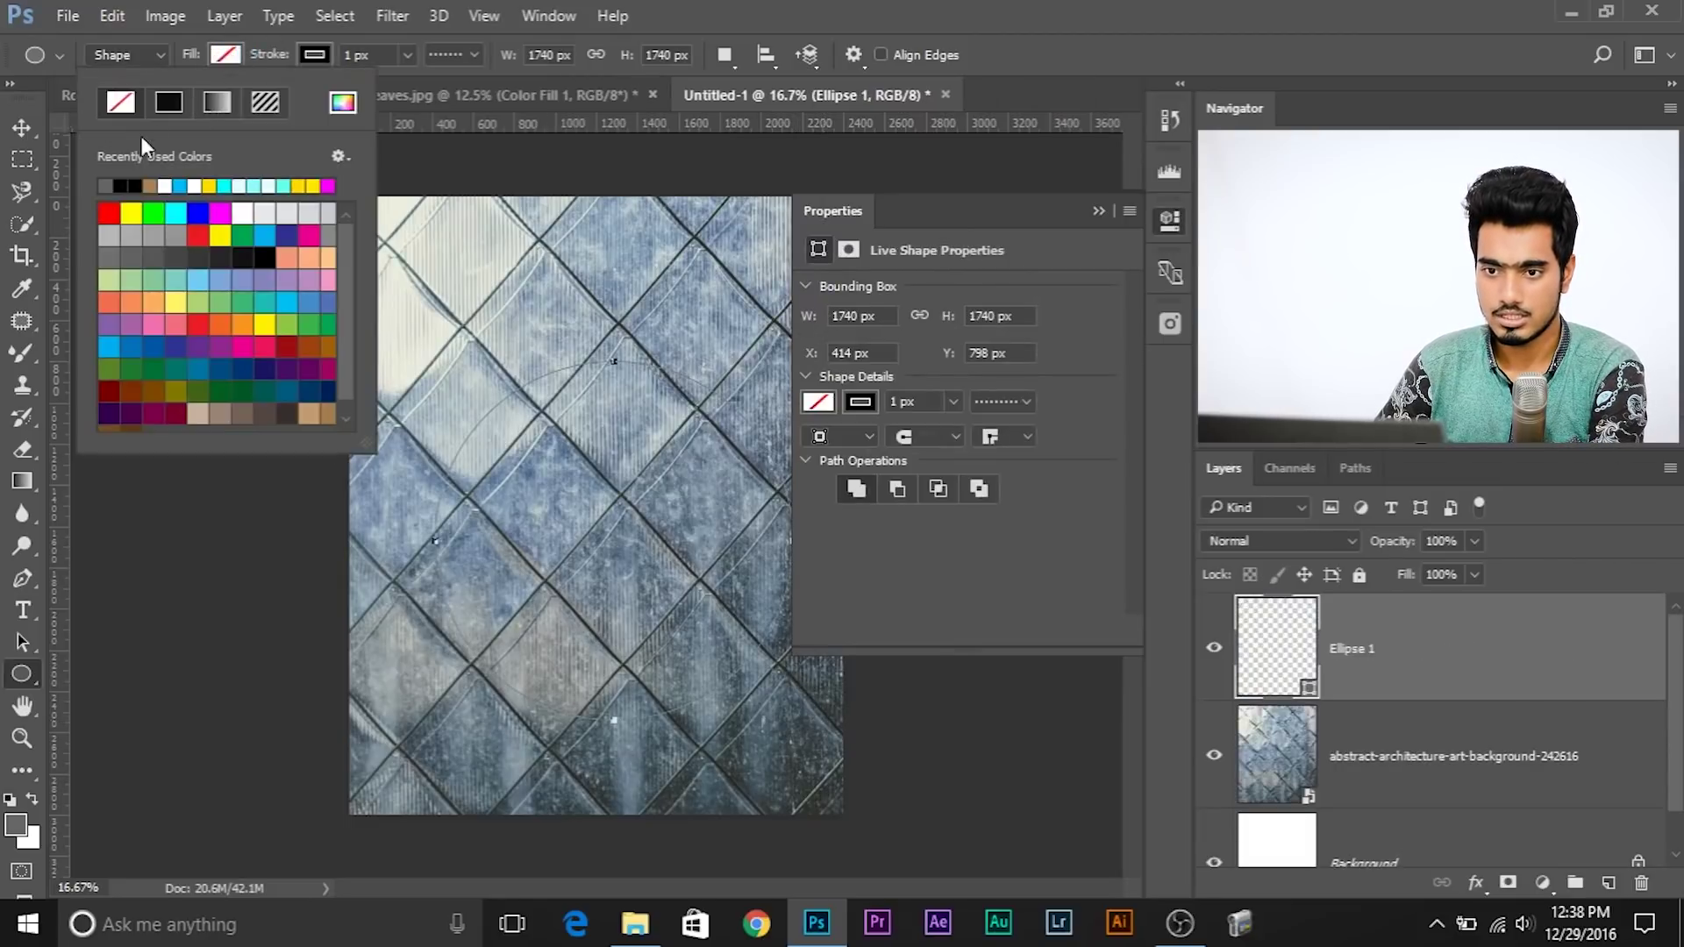
click(171, 102)
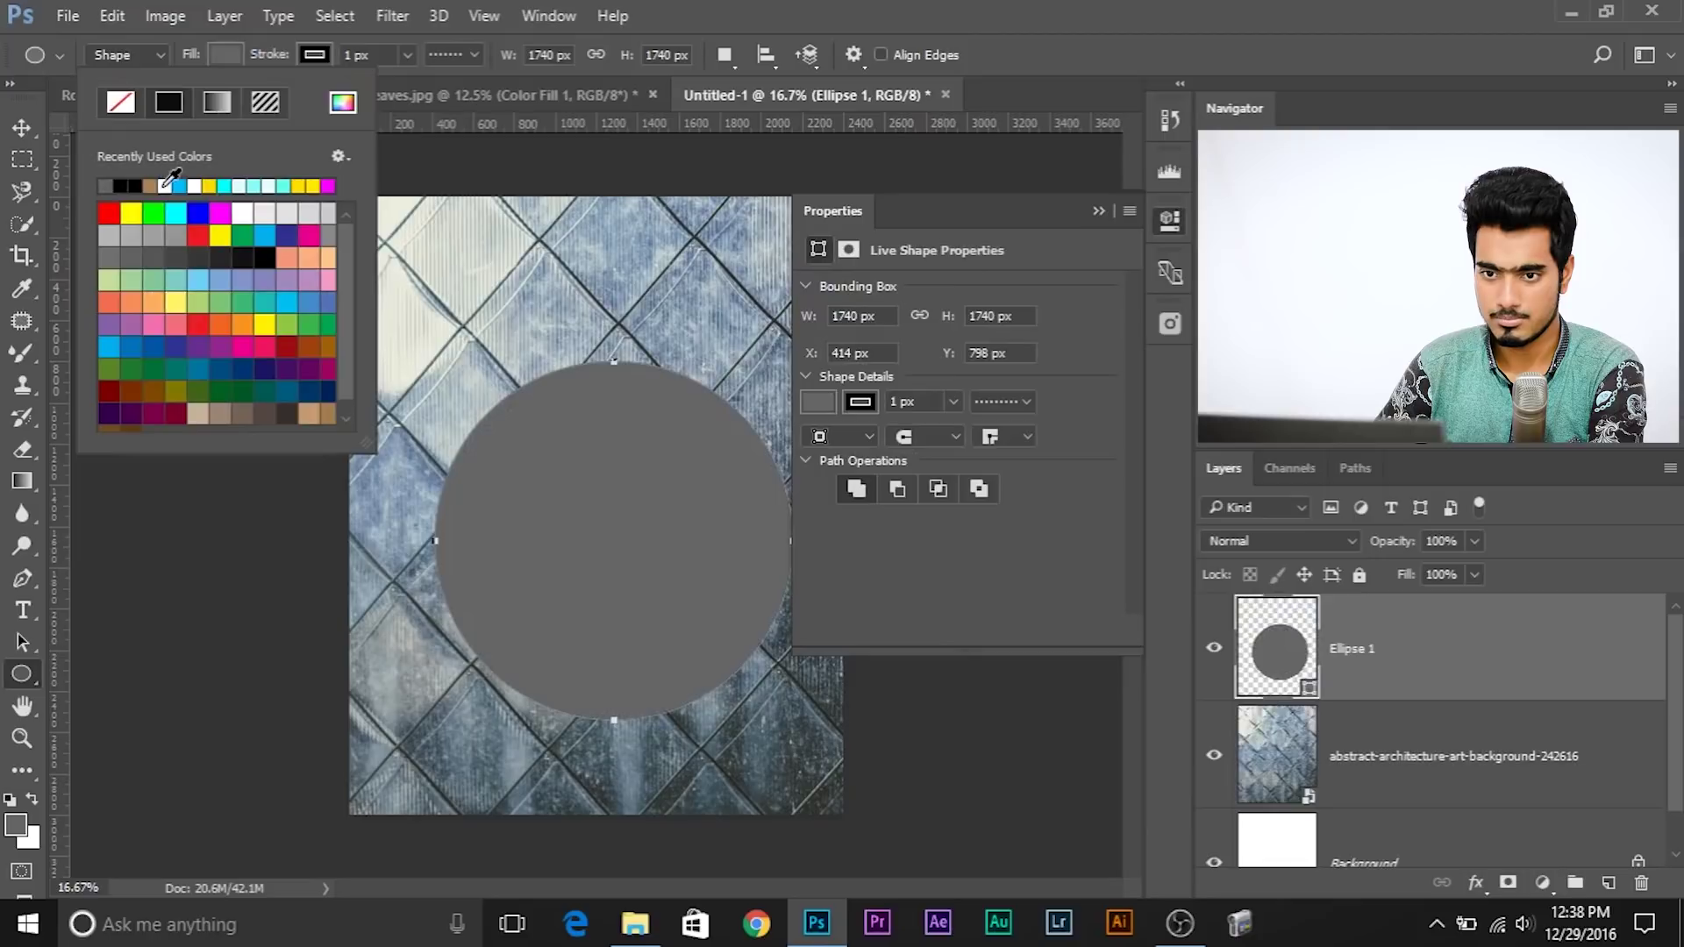
click(161, 183)
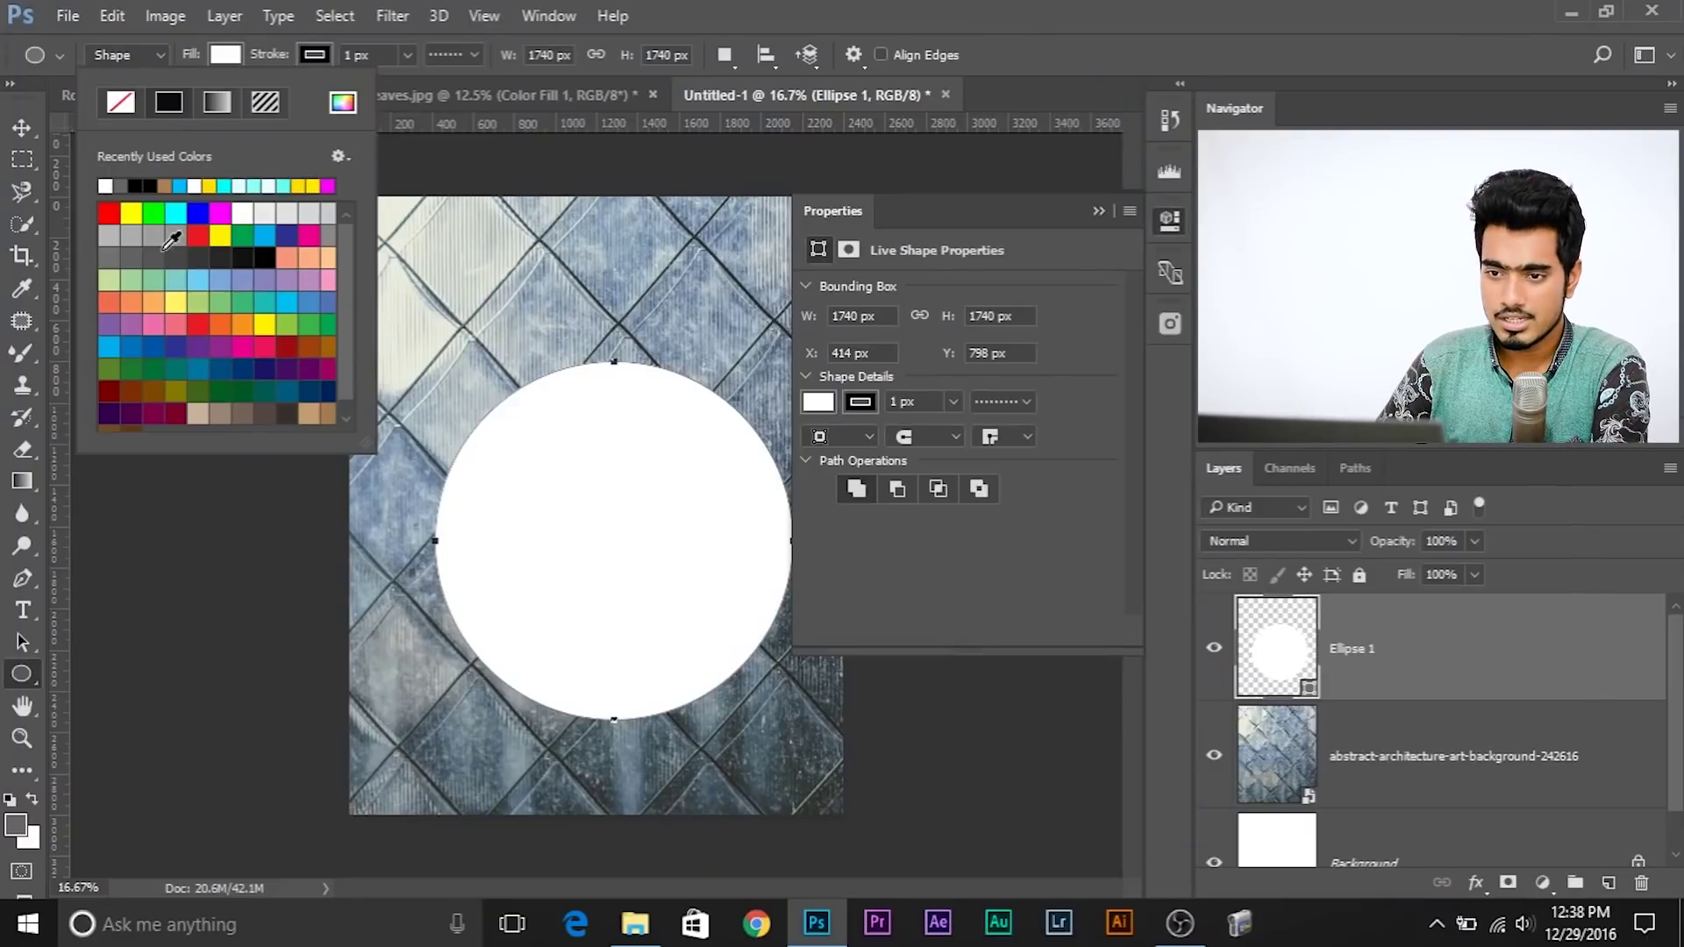
click(314, 55)
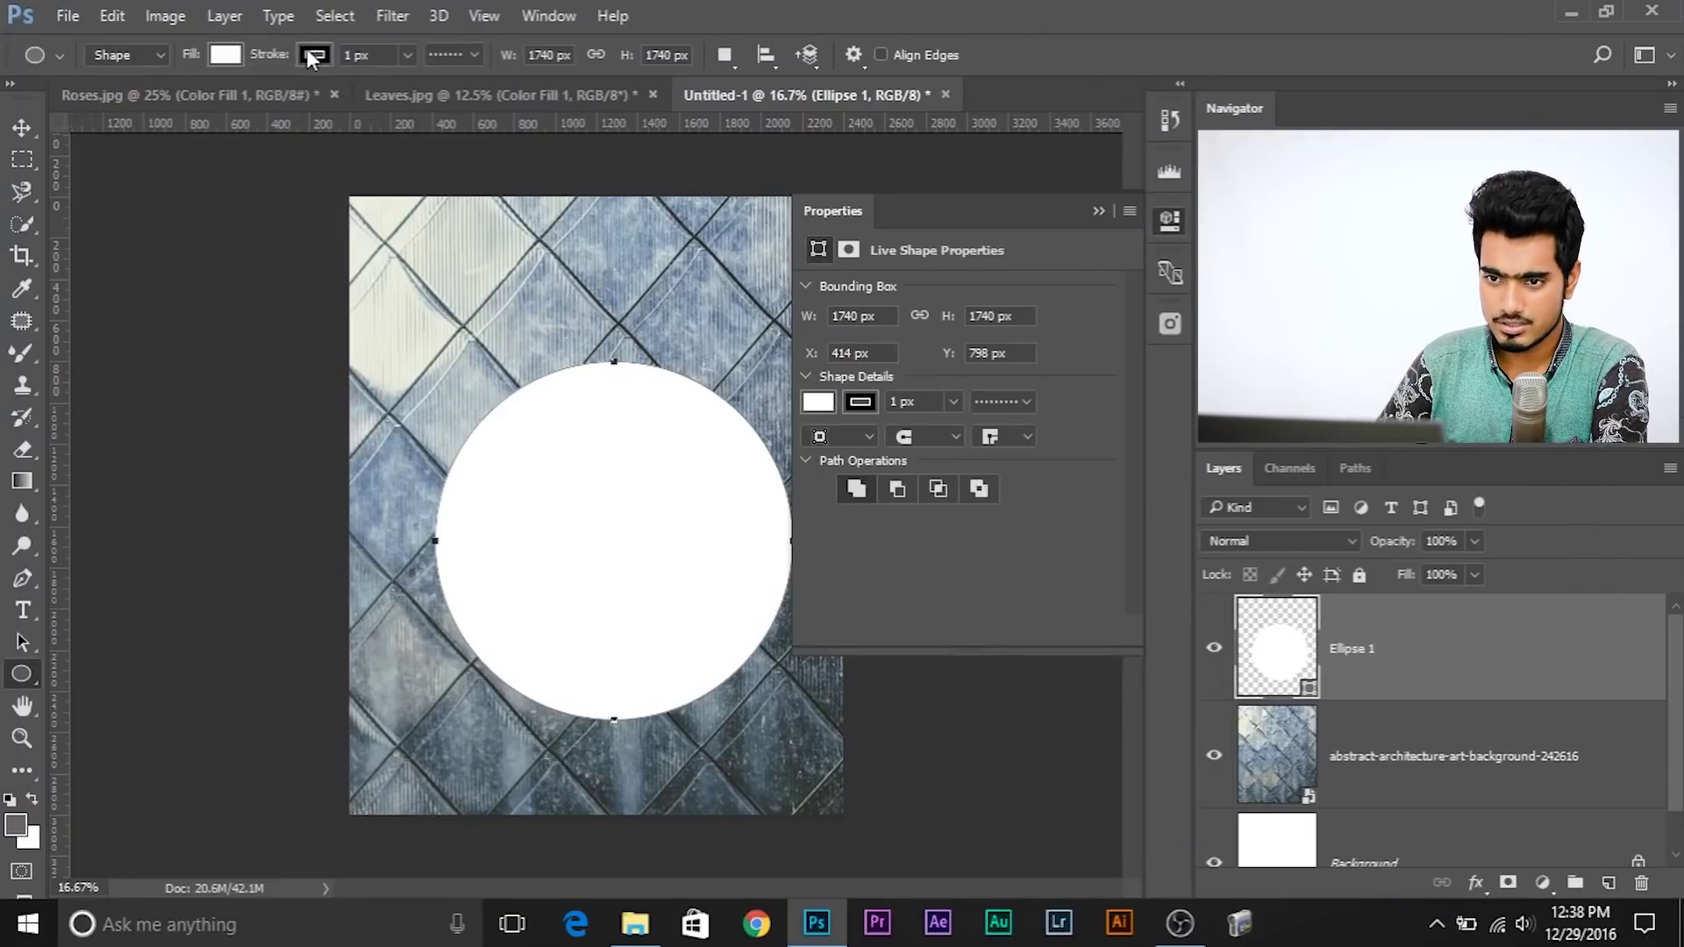
click(315, 56)
click(318, 58)
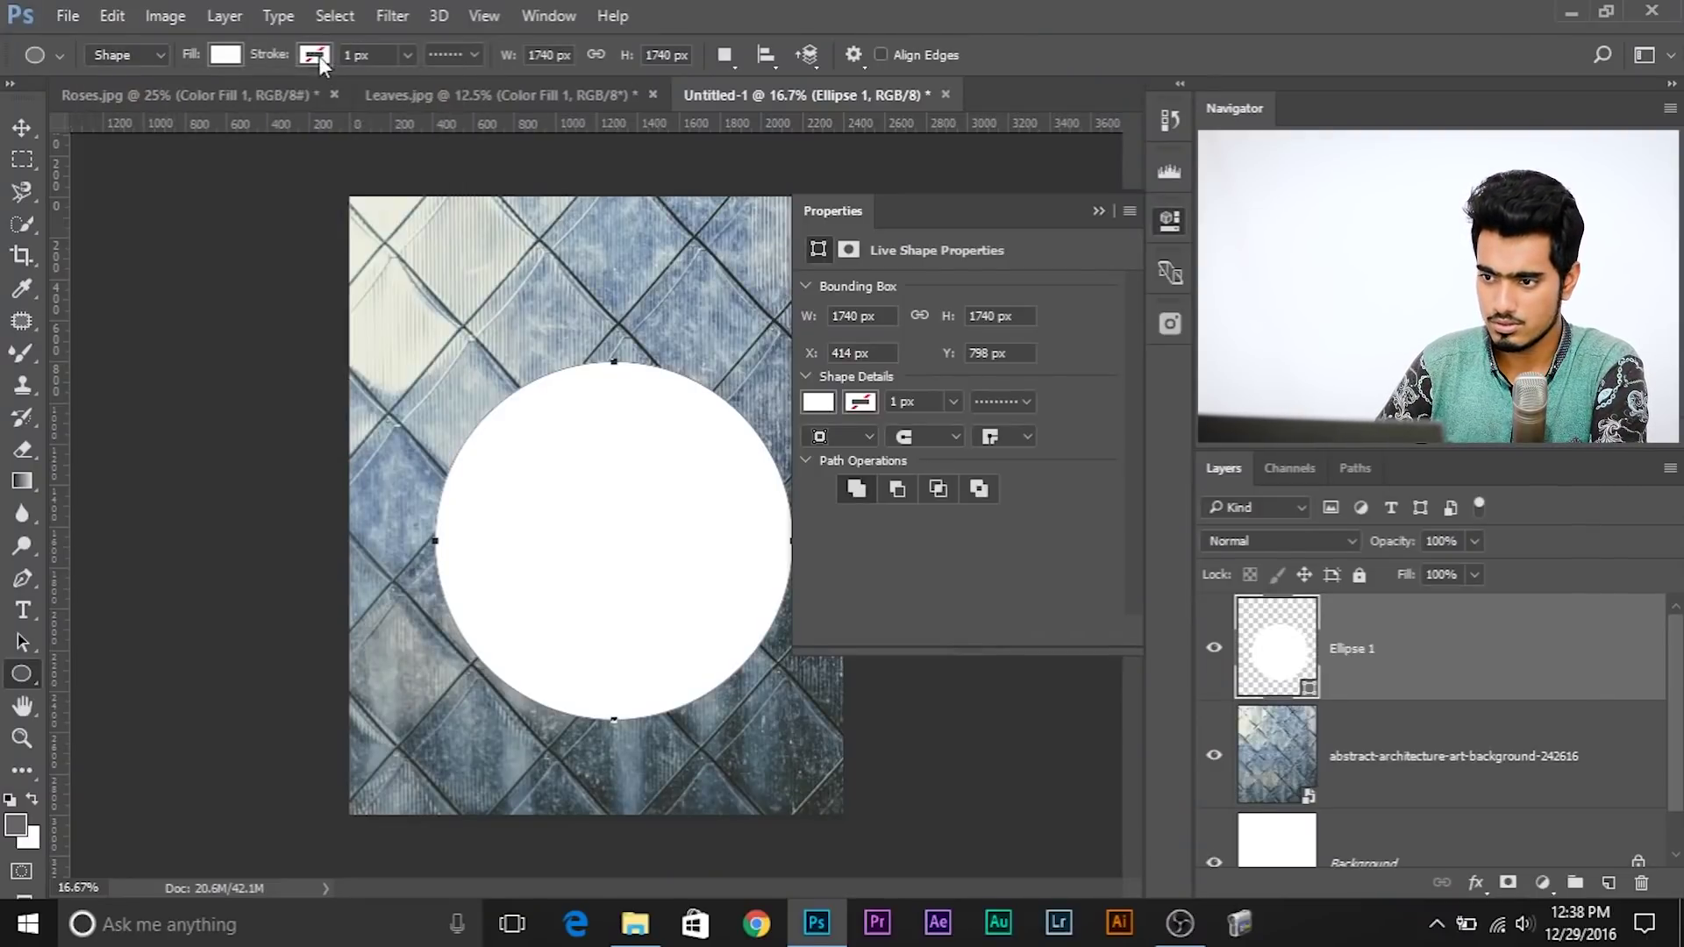
click(1099, 211)
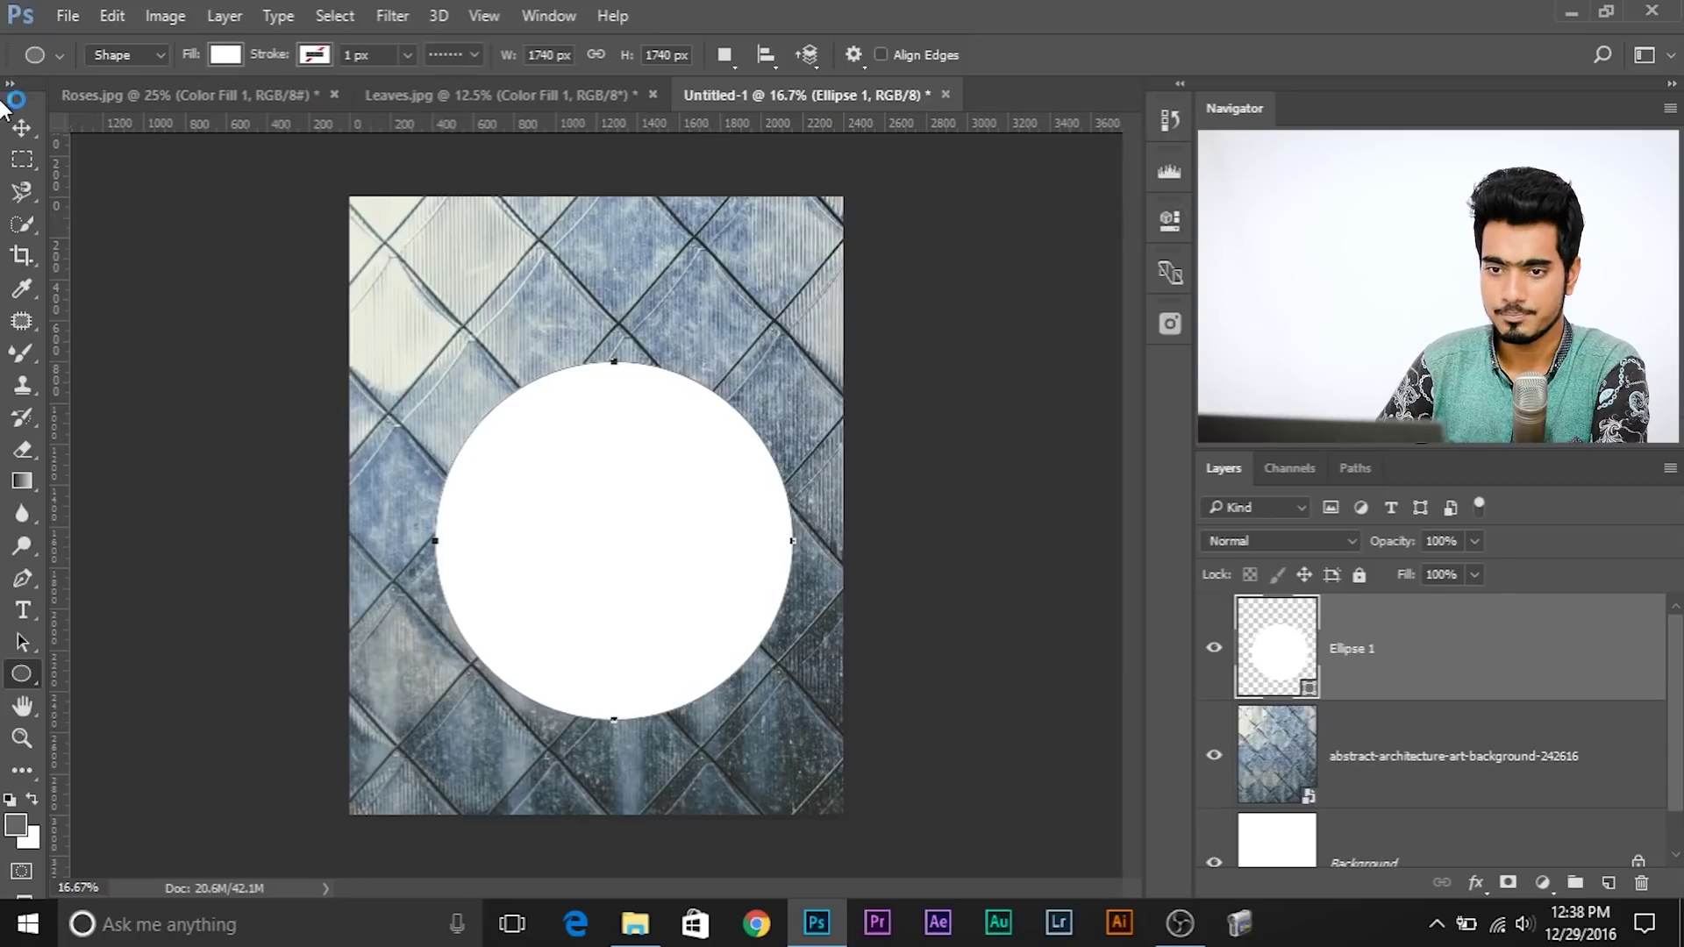
- Move the white circle to the upper middle and scale it to about 88.97%
drag(620, 556, 616, 451)
key(ctrl+t)
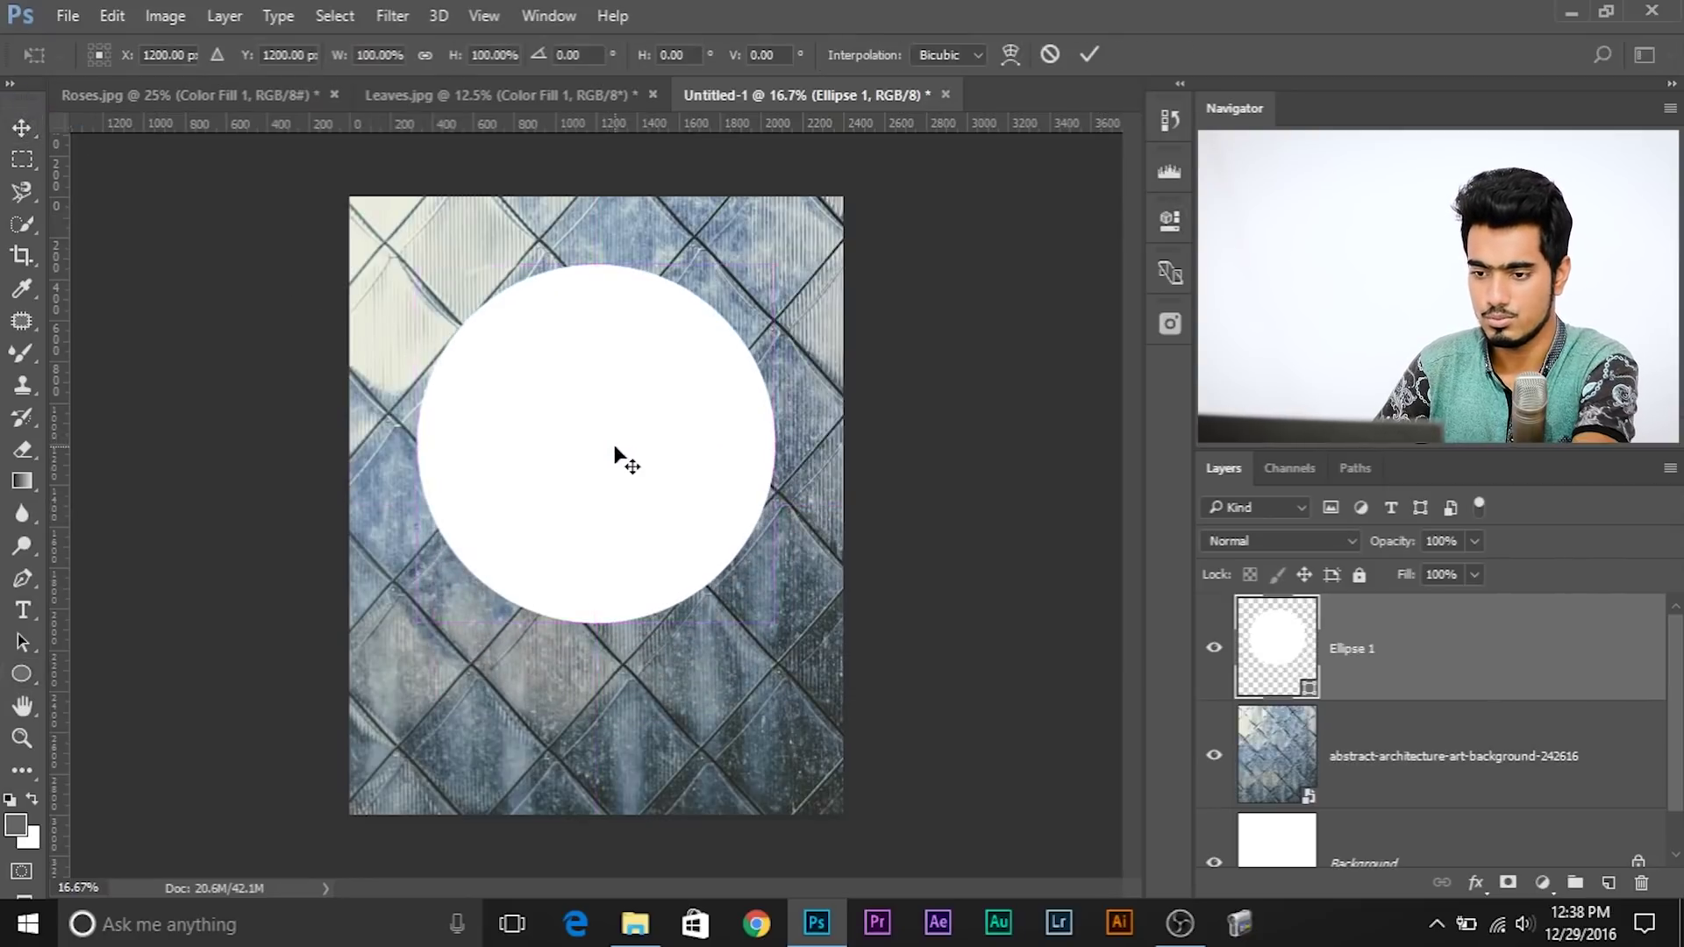
drag(778, 627, 747, 585)
drag(686, 453, 707, 462)
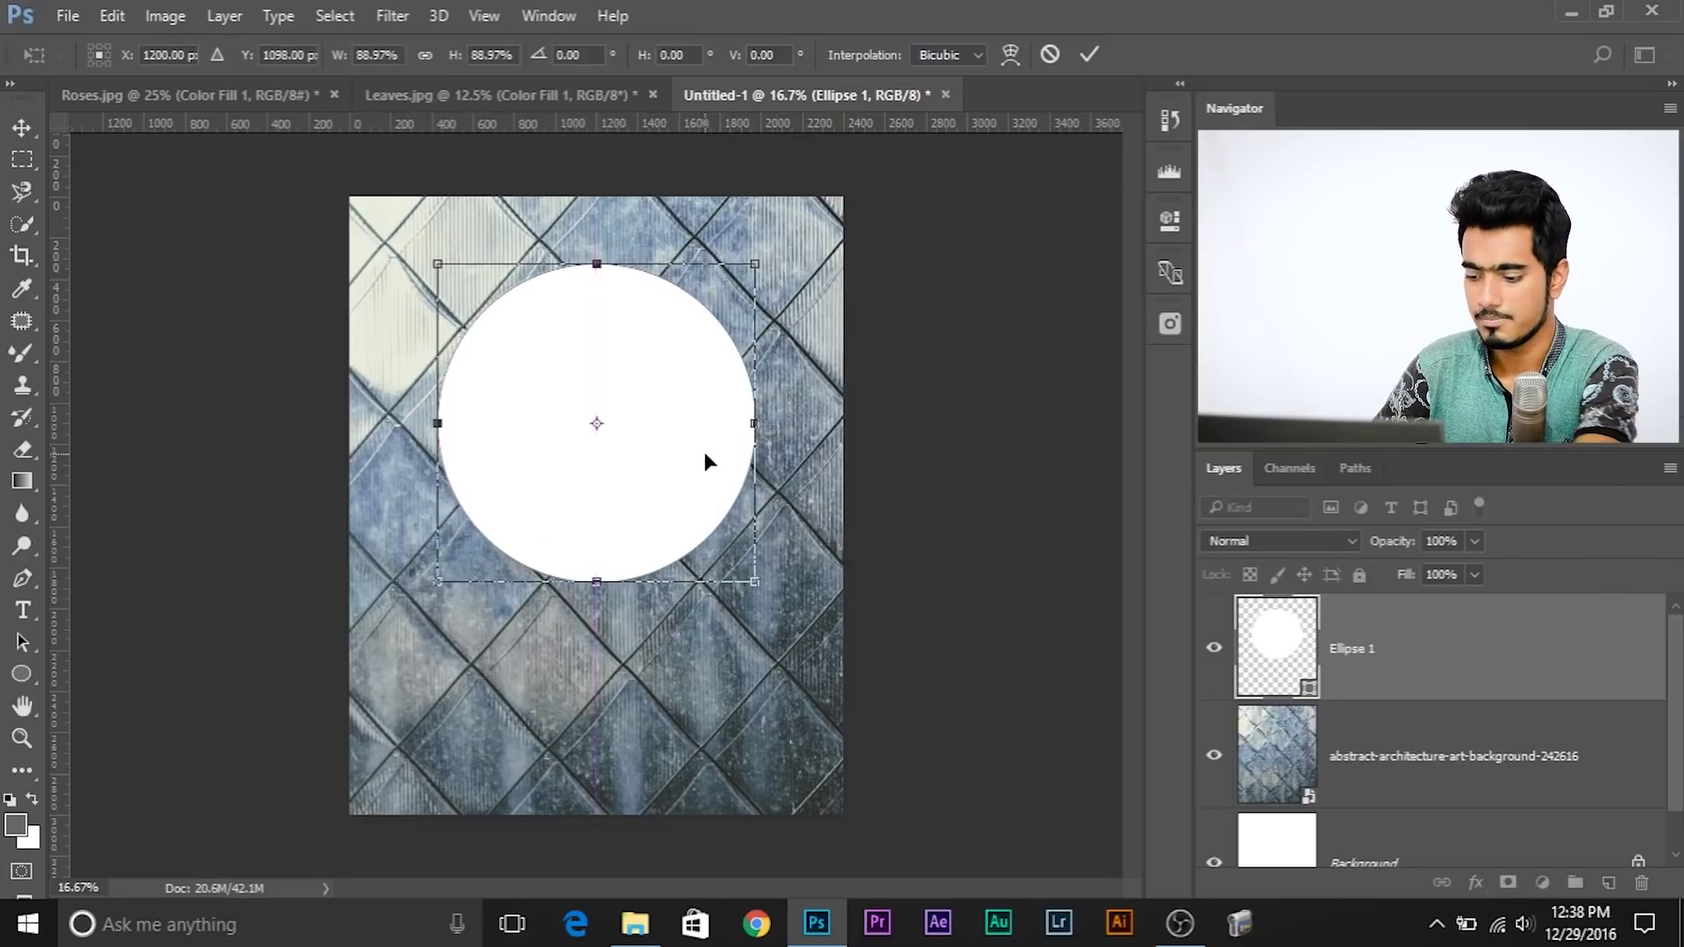
key(Return)
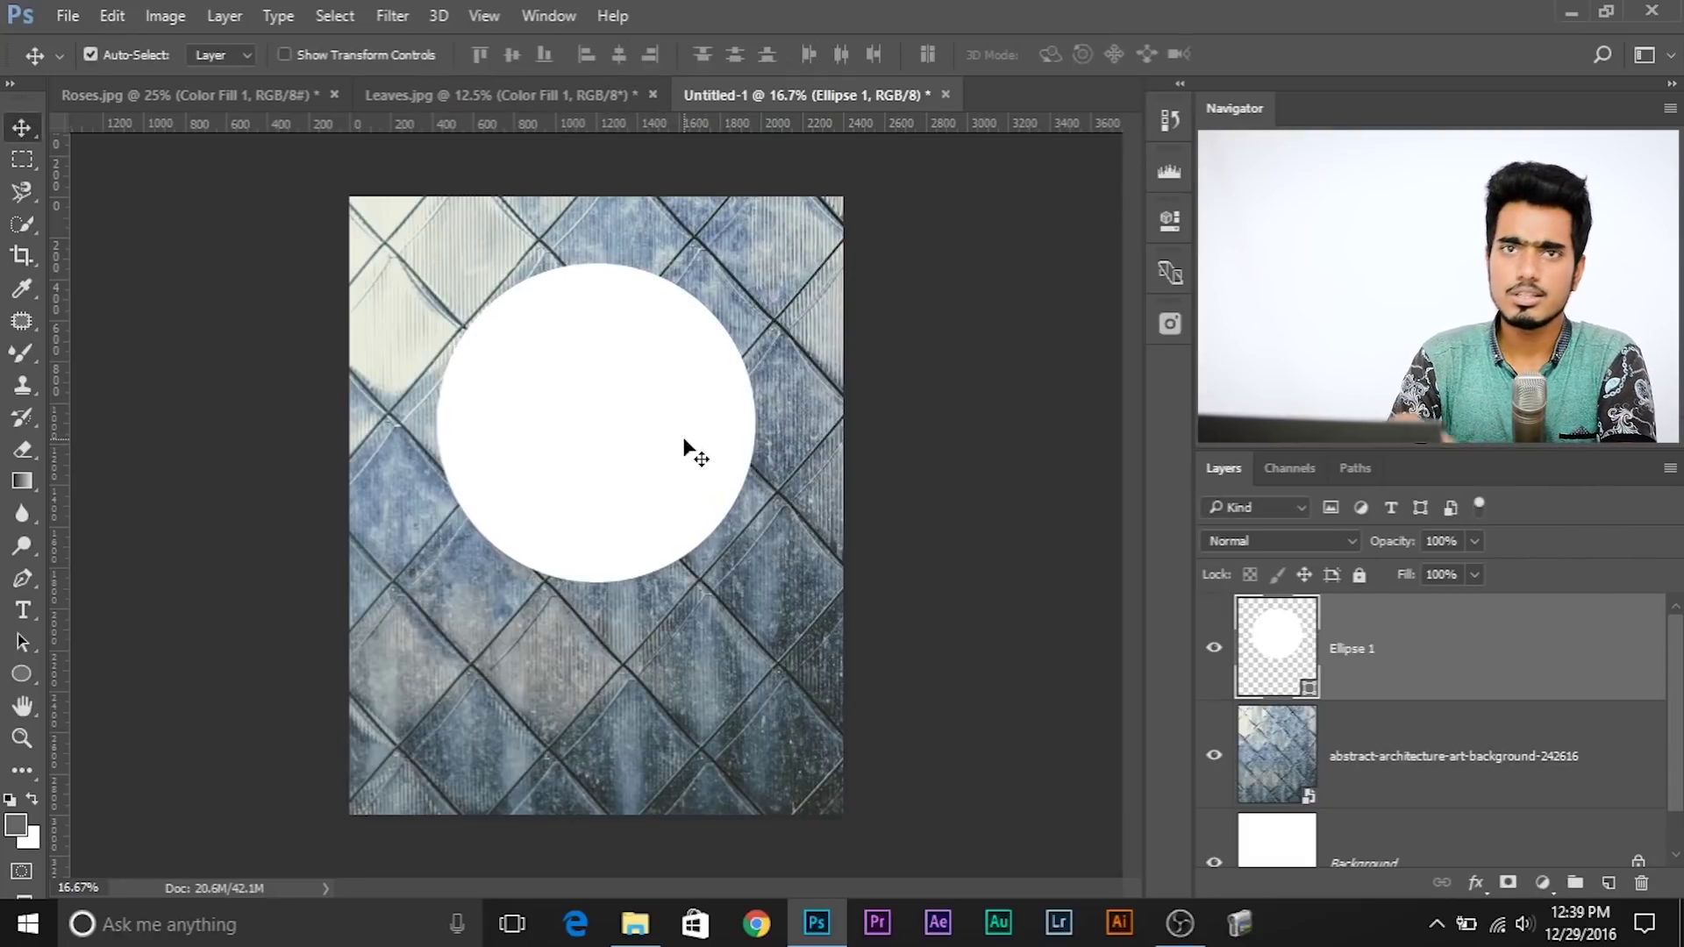
click(635, 923)
click(423, 156)
click(532, 405)
drag(412, 206, 624, 456)
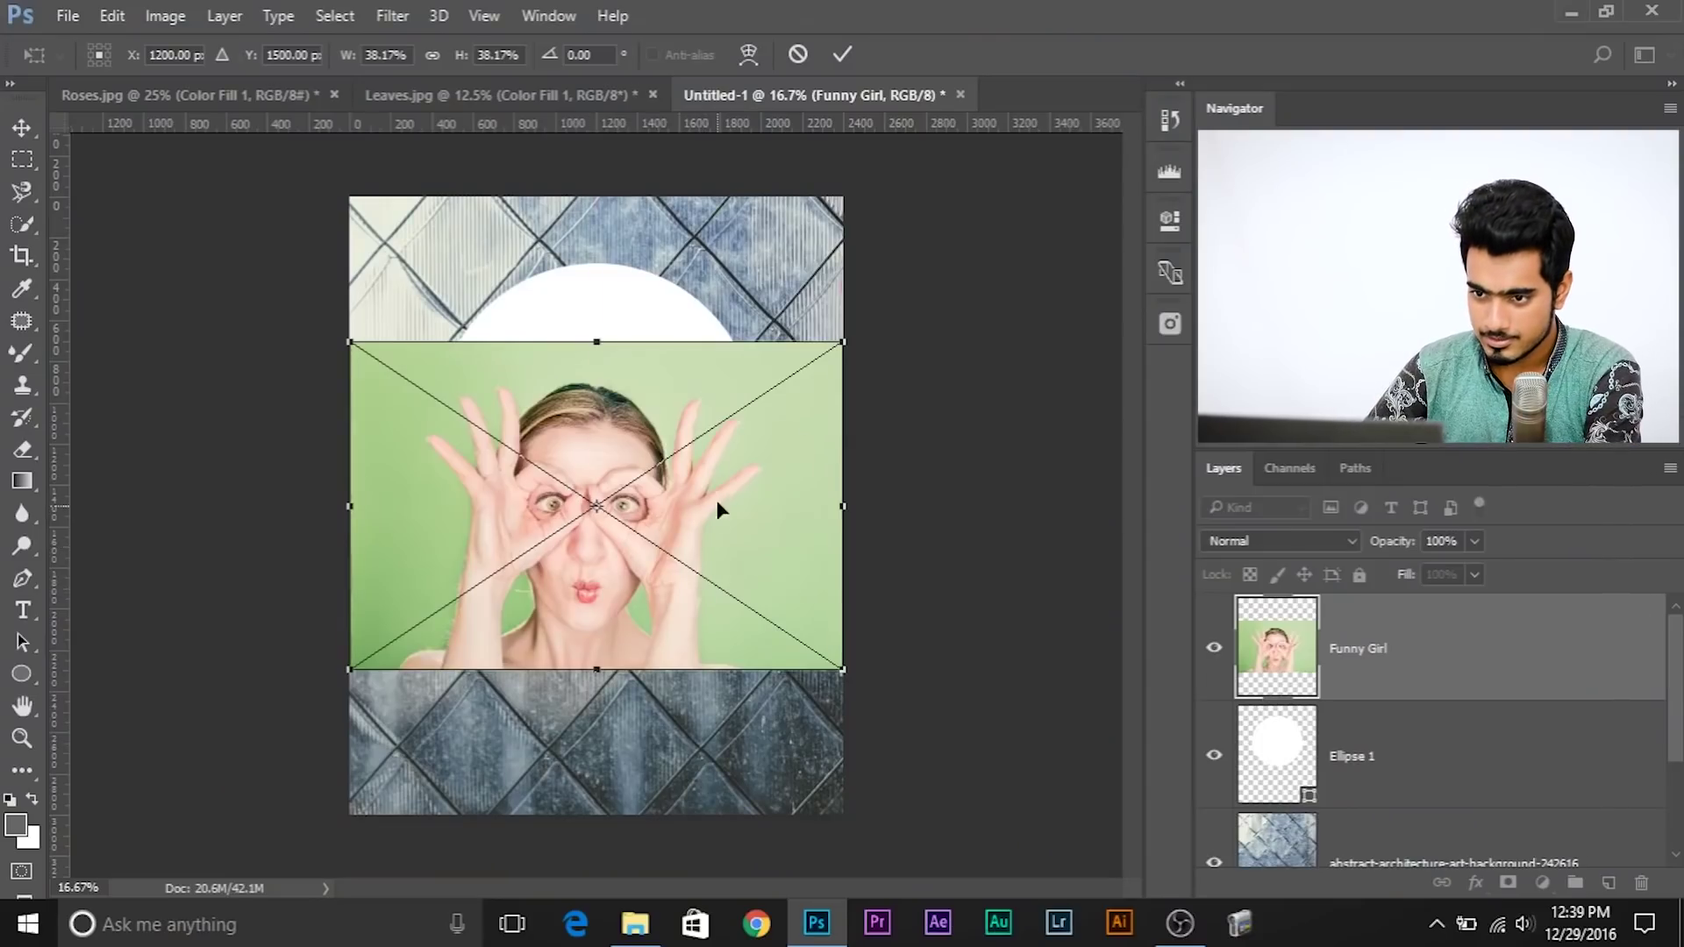
- Move the Funny Girl photo up over the circle and clip it to Ellipse 1
drag(717, 500, 717, 423)
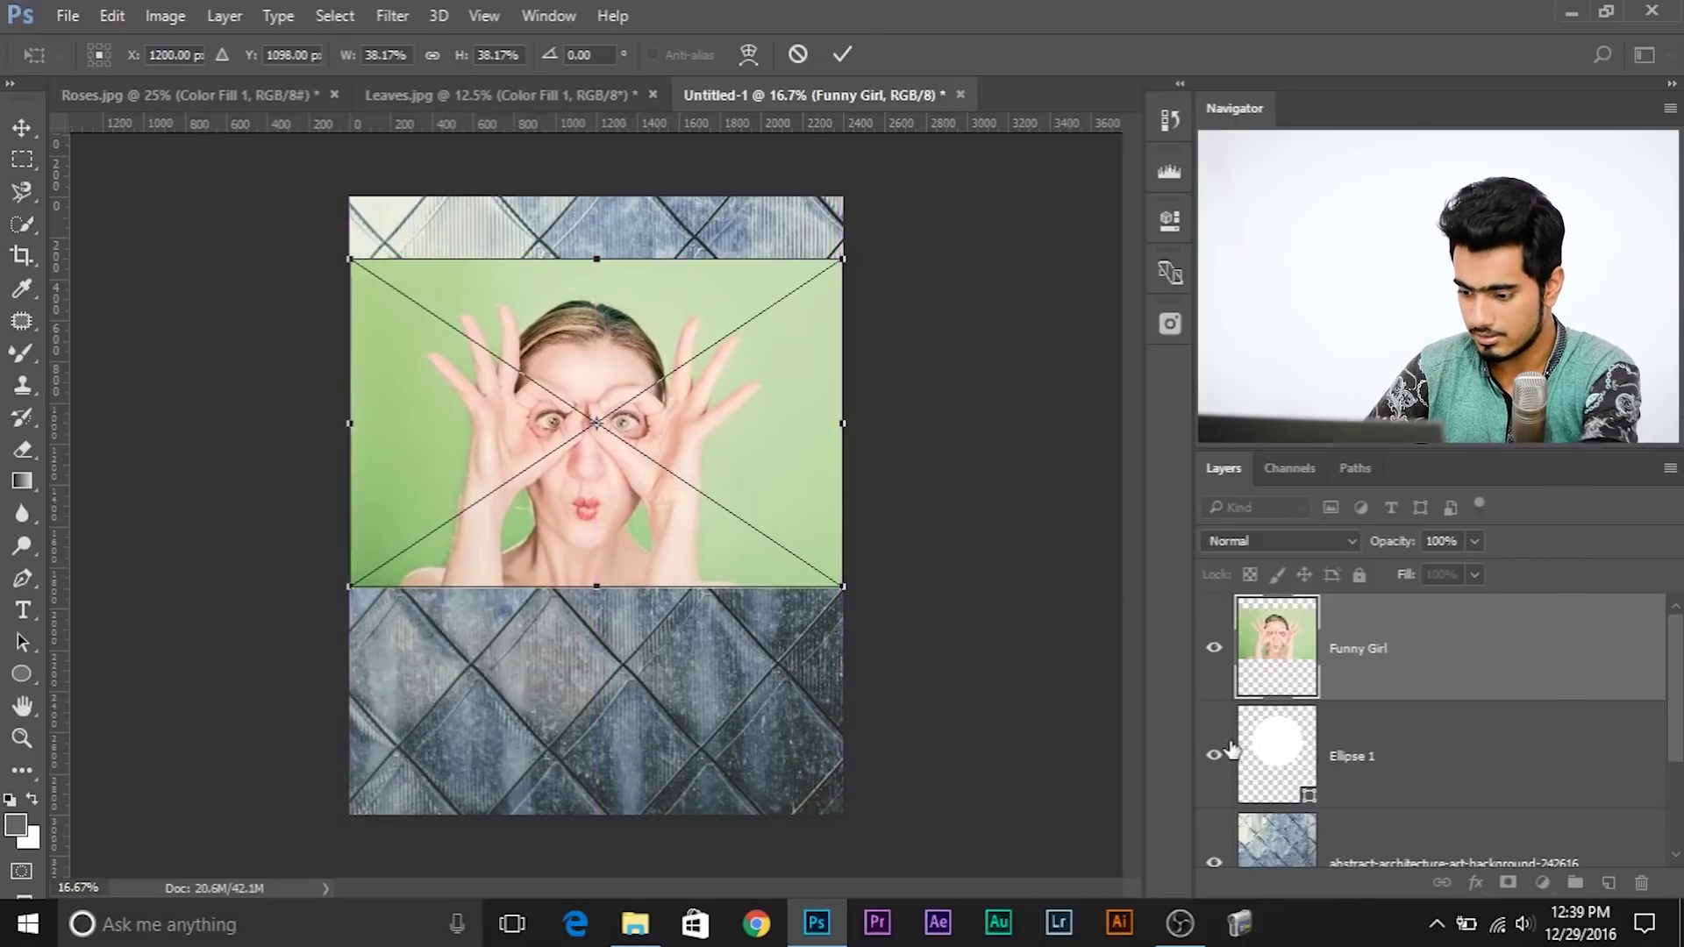
key(Return)
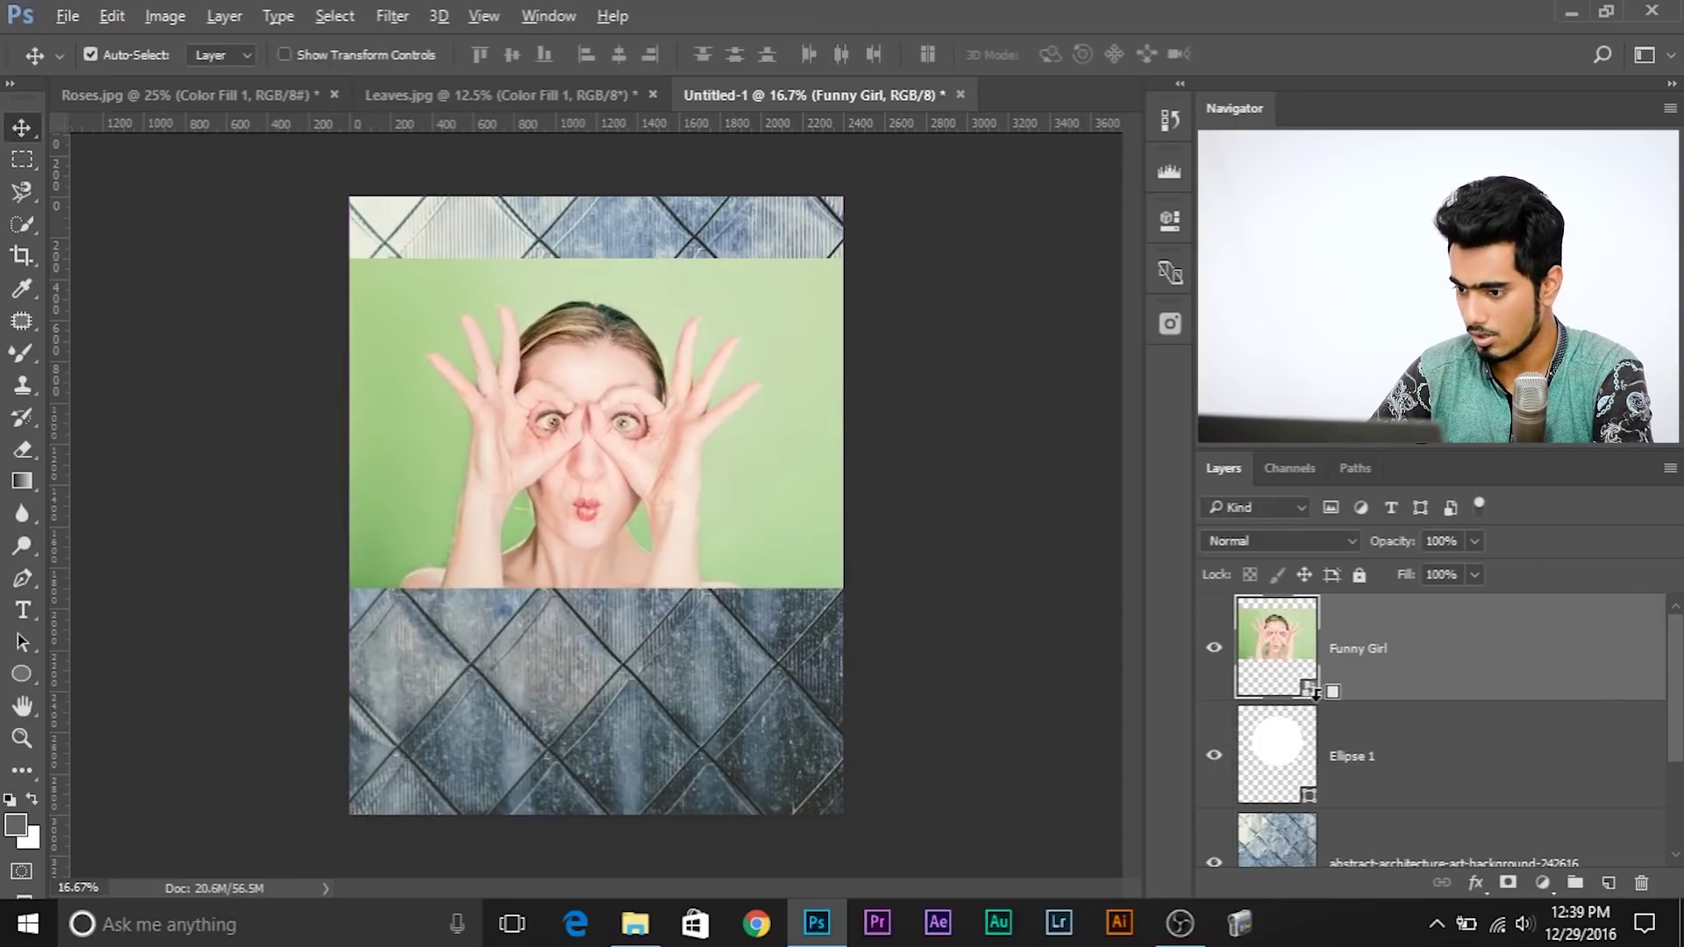
alt+click(1315, 693)
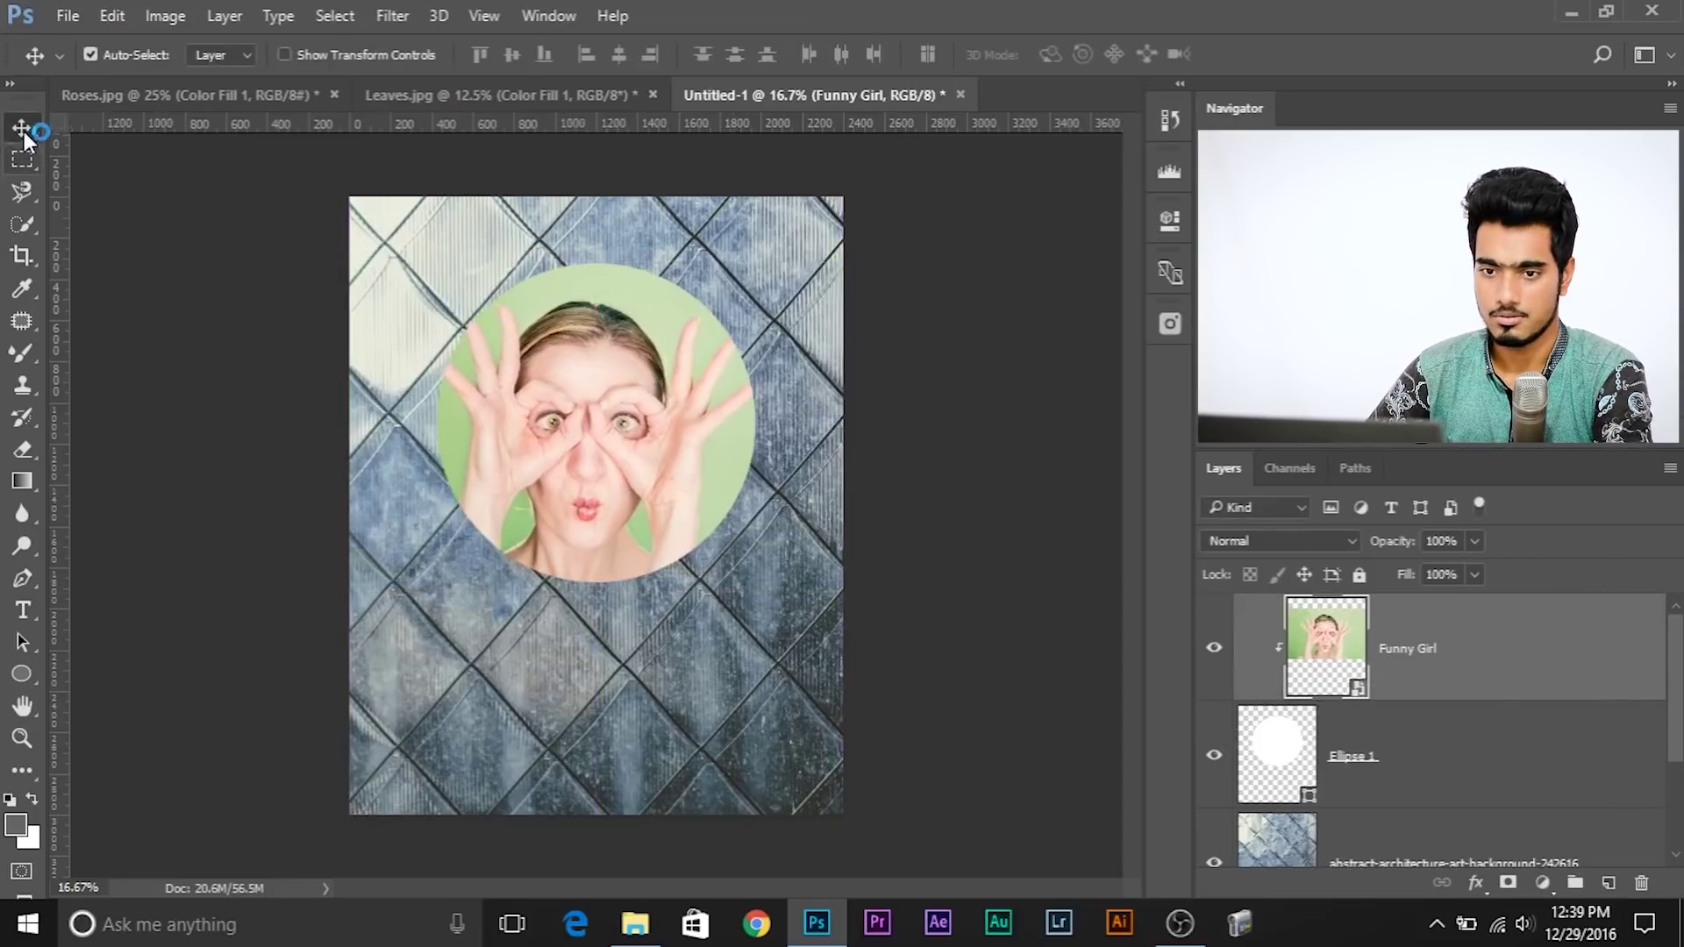
- Centre the face in the circle and scale the photo to about 37.56%
drag(791, 430, 669, 450)
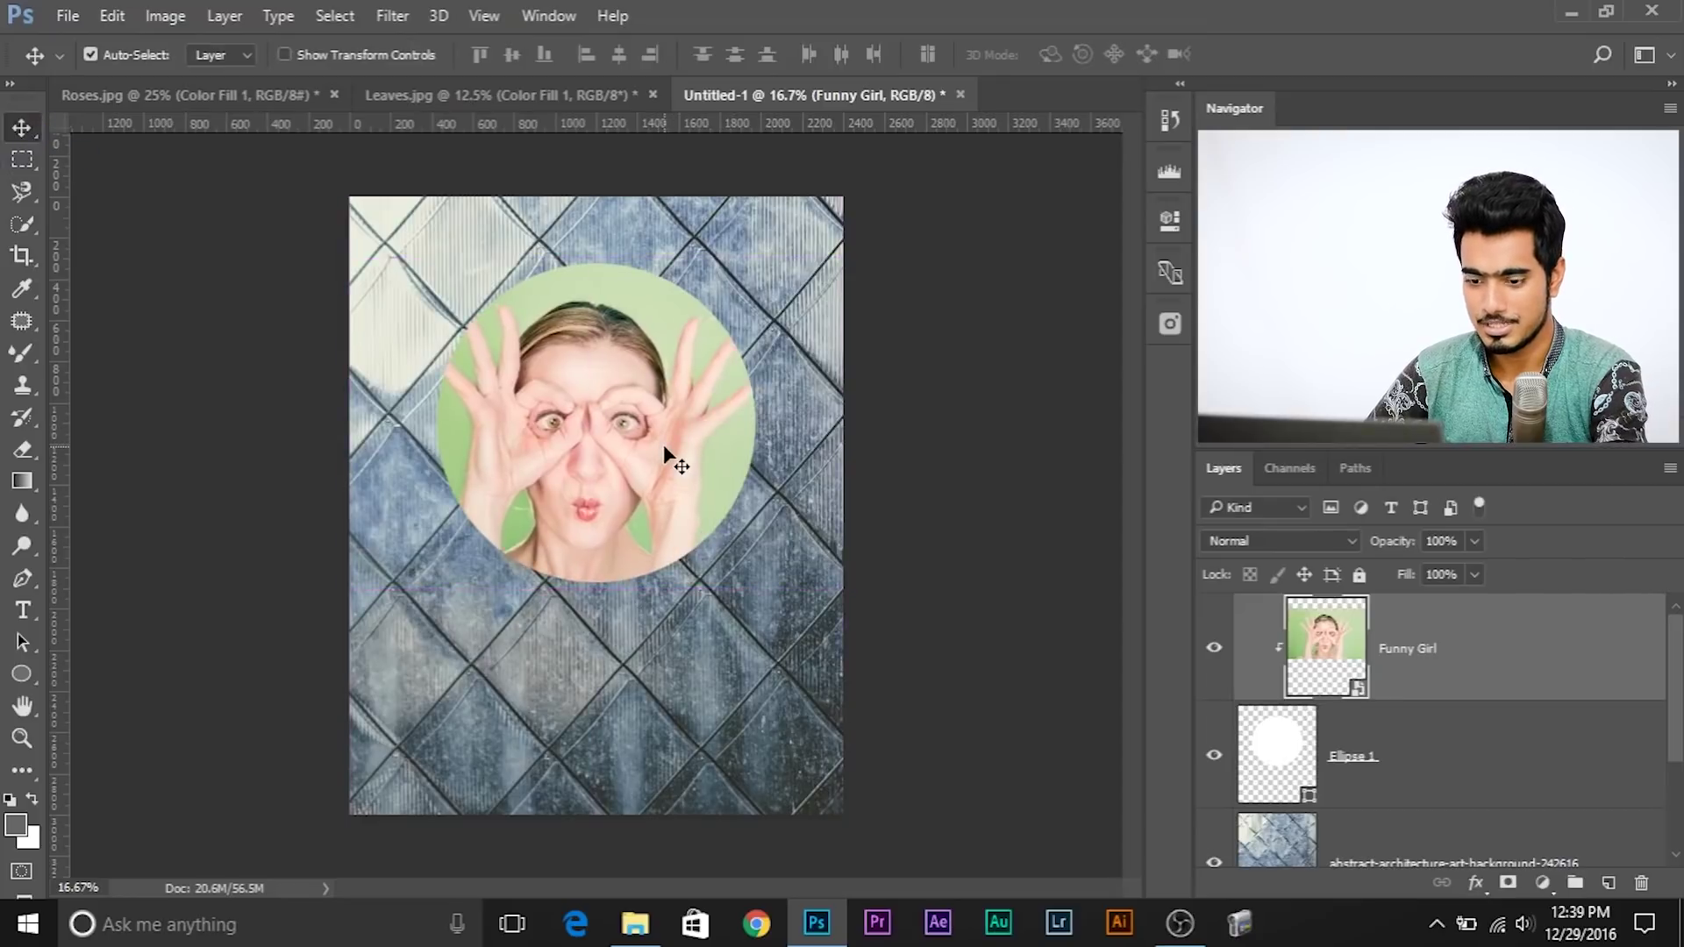
key(ctrl+t)
drag(839, 582, 843, 586)
drag(837, 254, 832, 267)
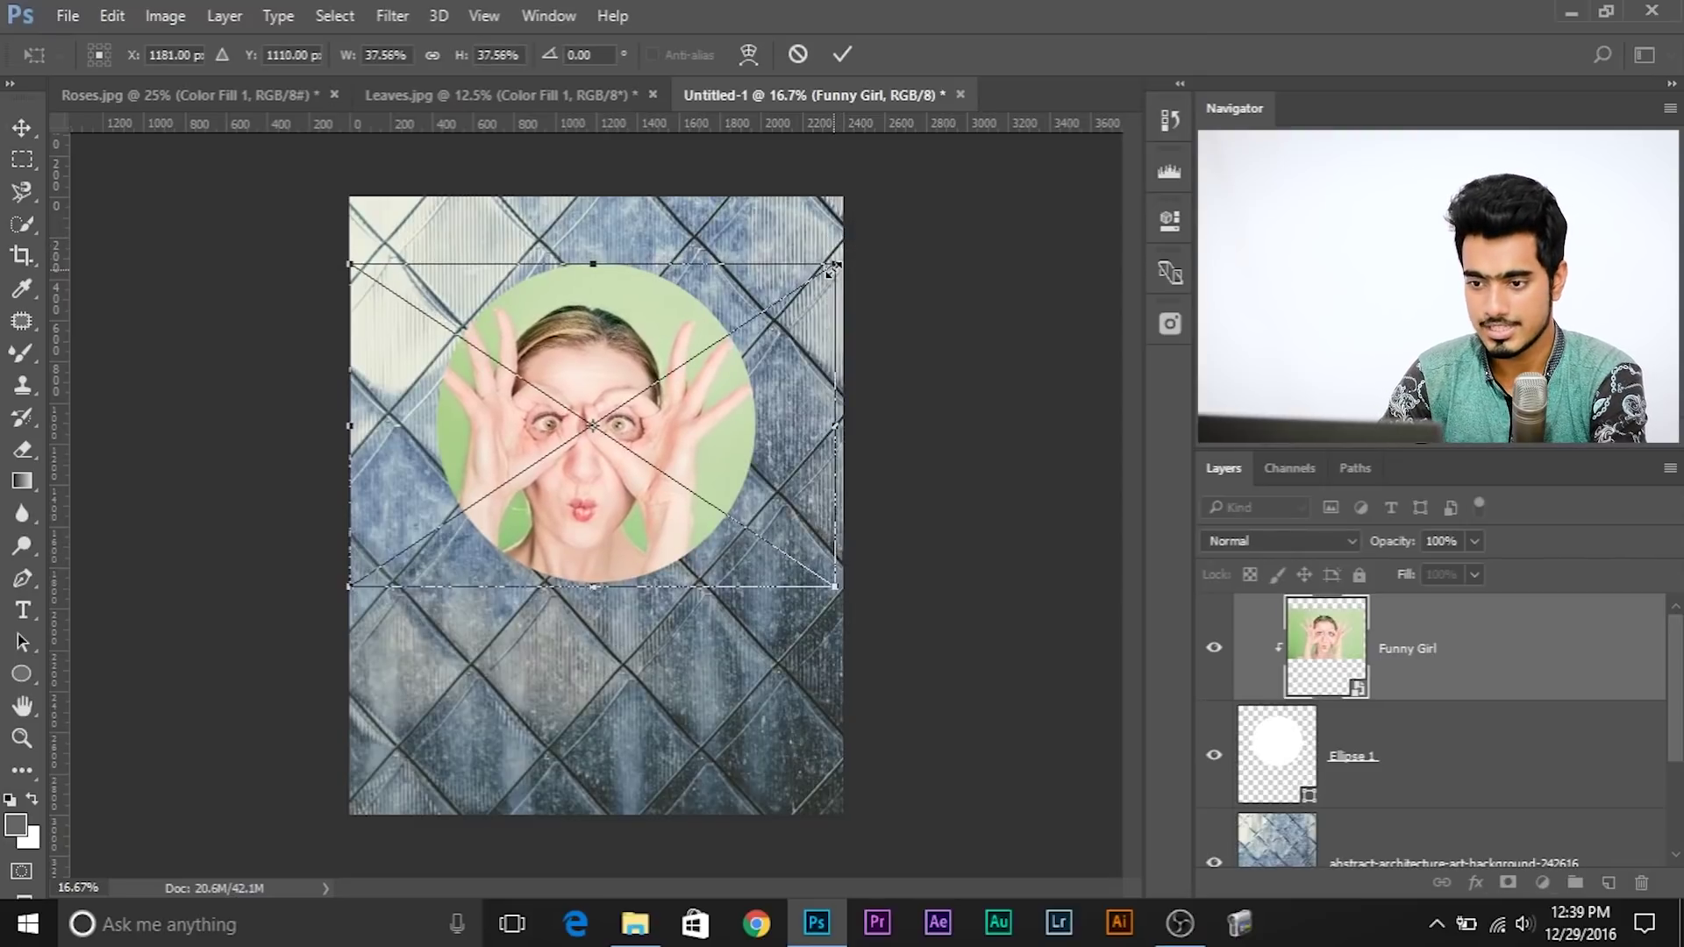
key(Return)
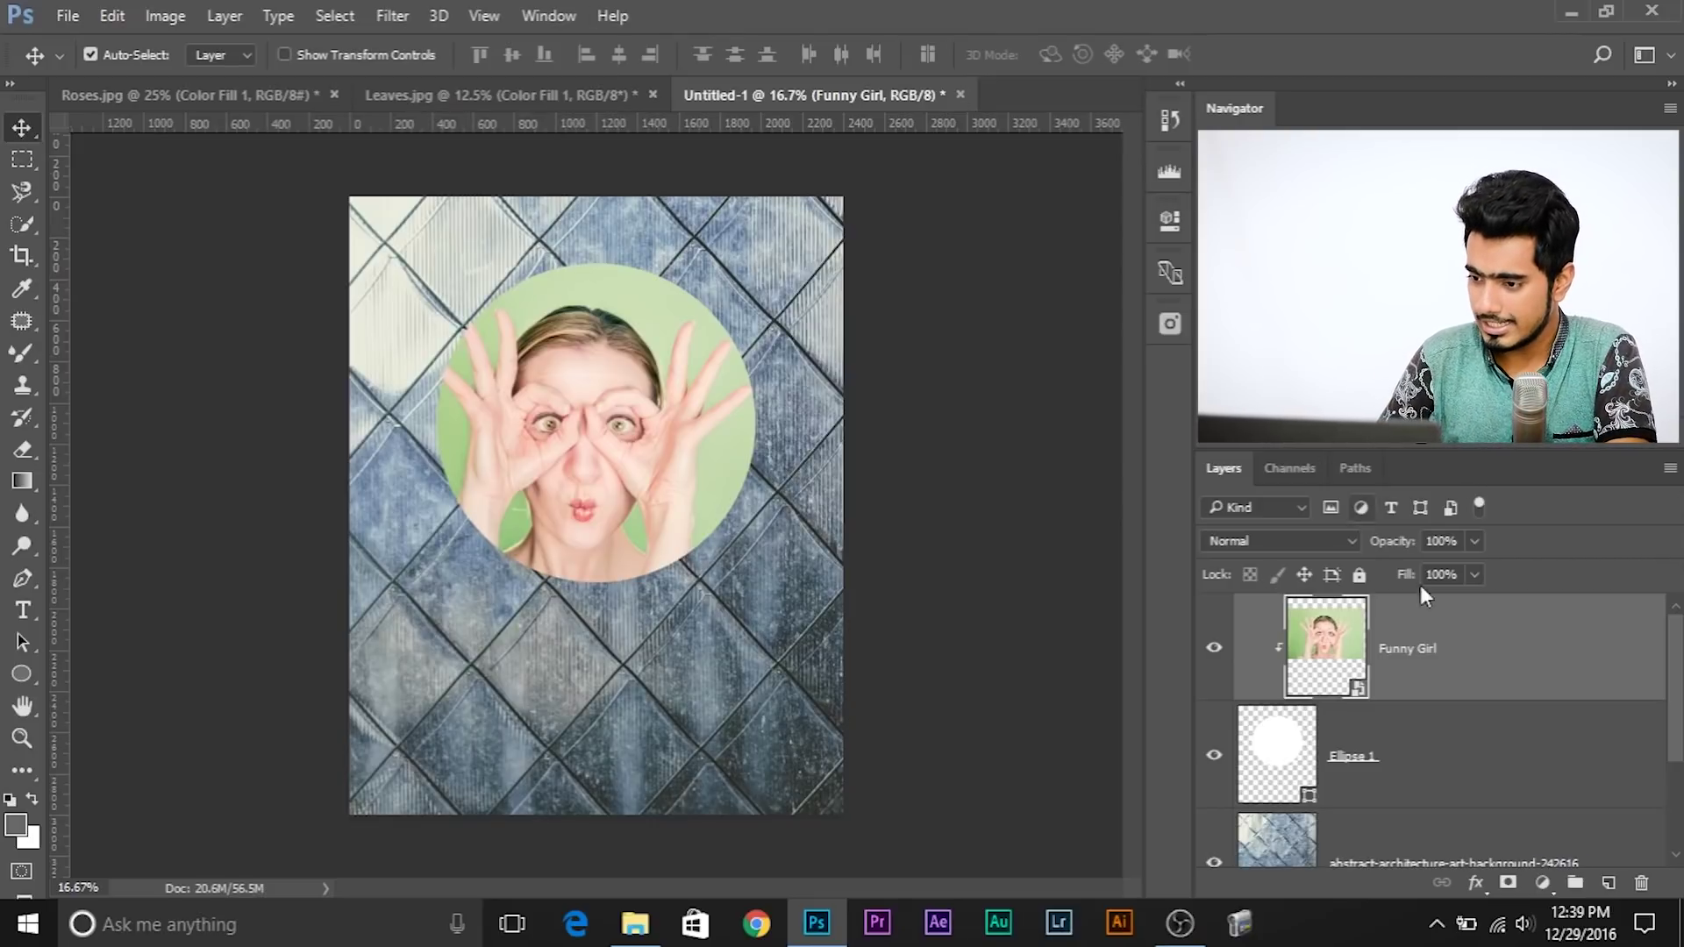
- Give Ellipse 1 a drop shadow with 54% opacity, 137 px distance and 128 px size
click(1360, 744)
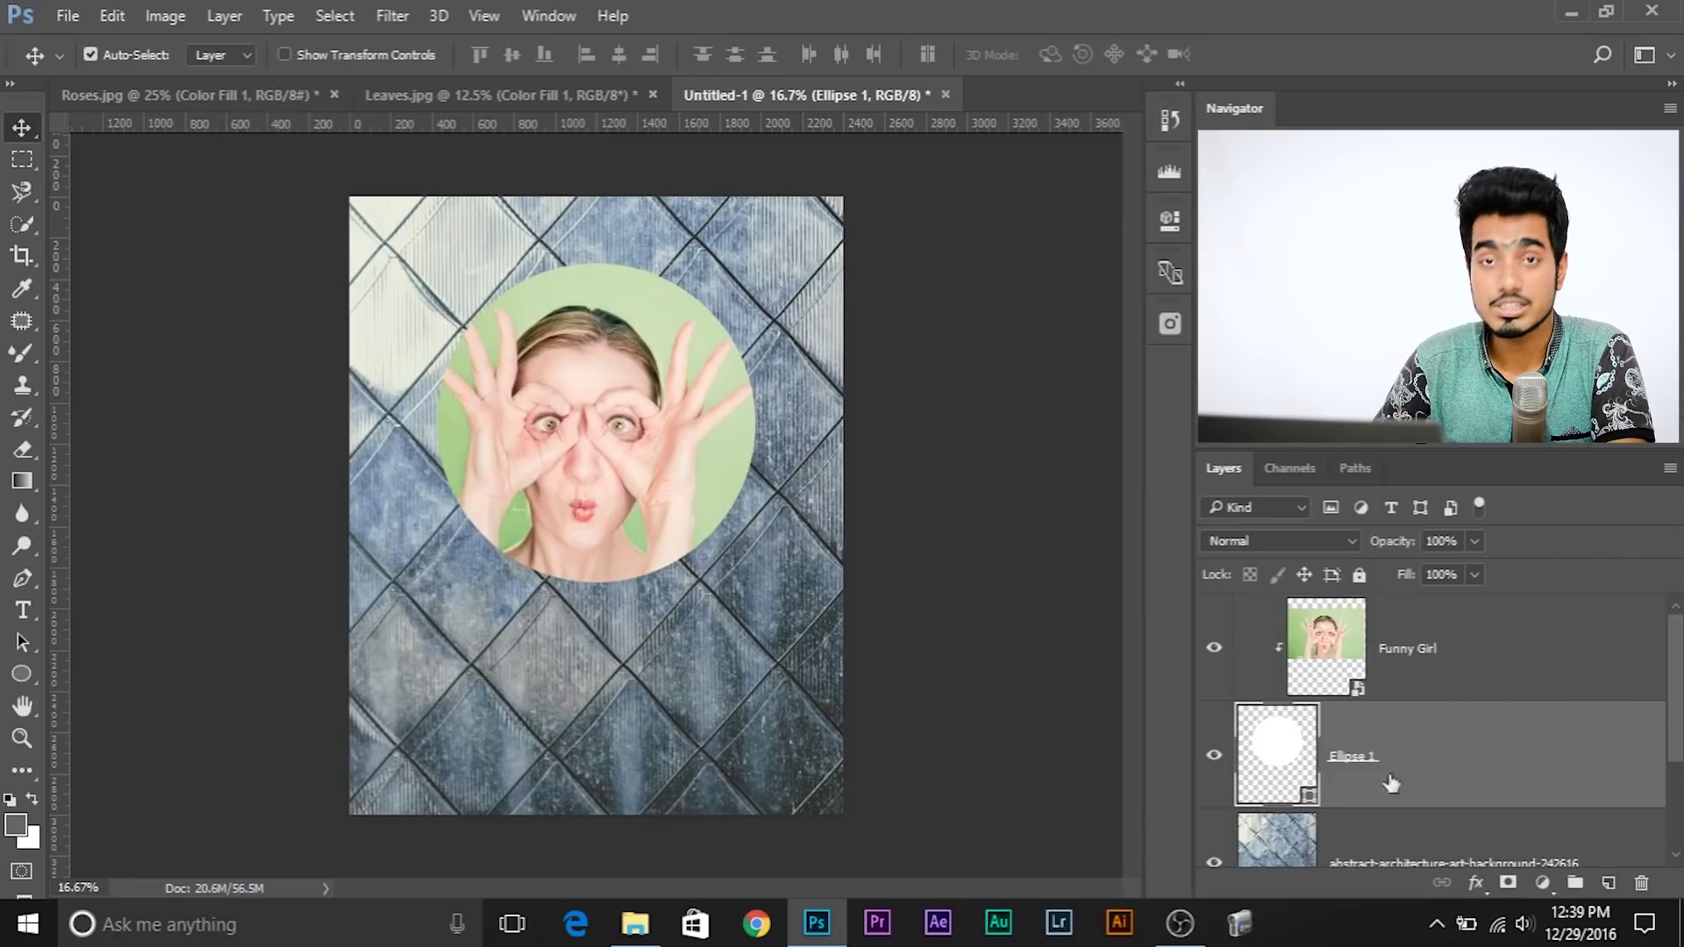
right_click(1443, 755)
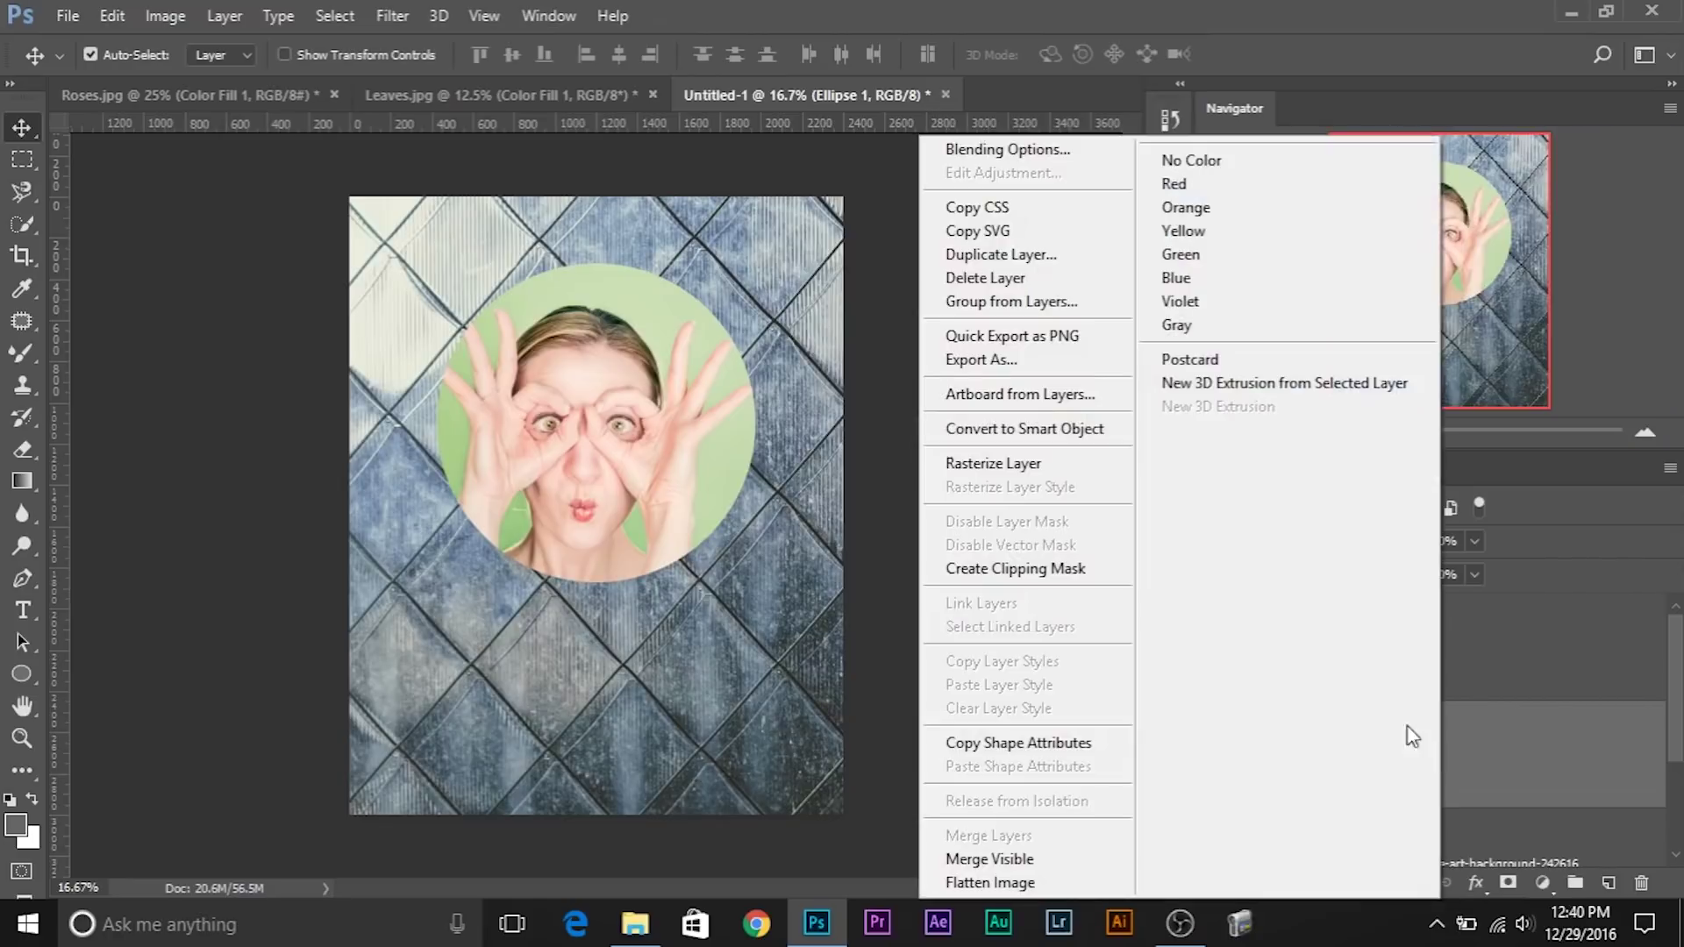
click(1035, 150)
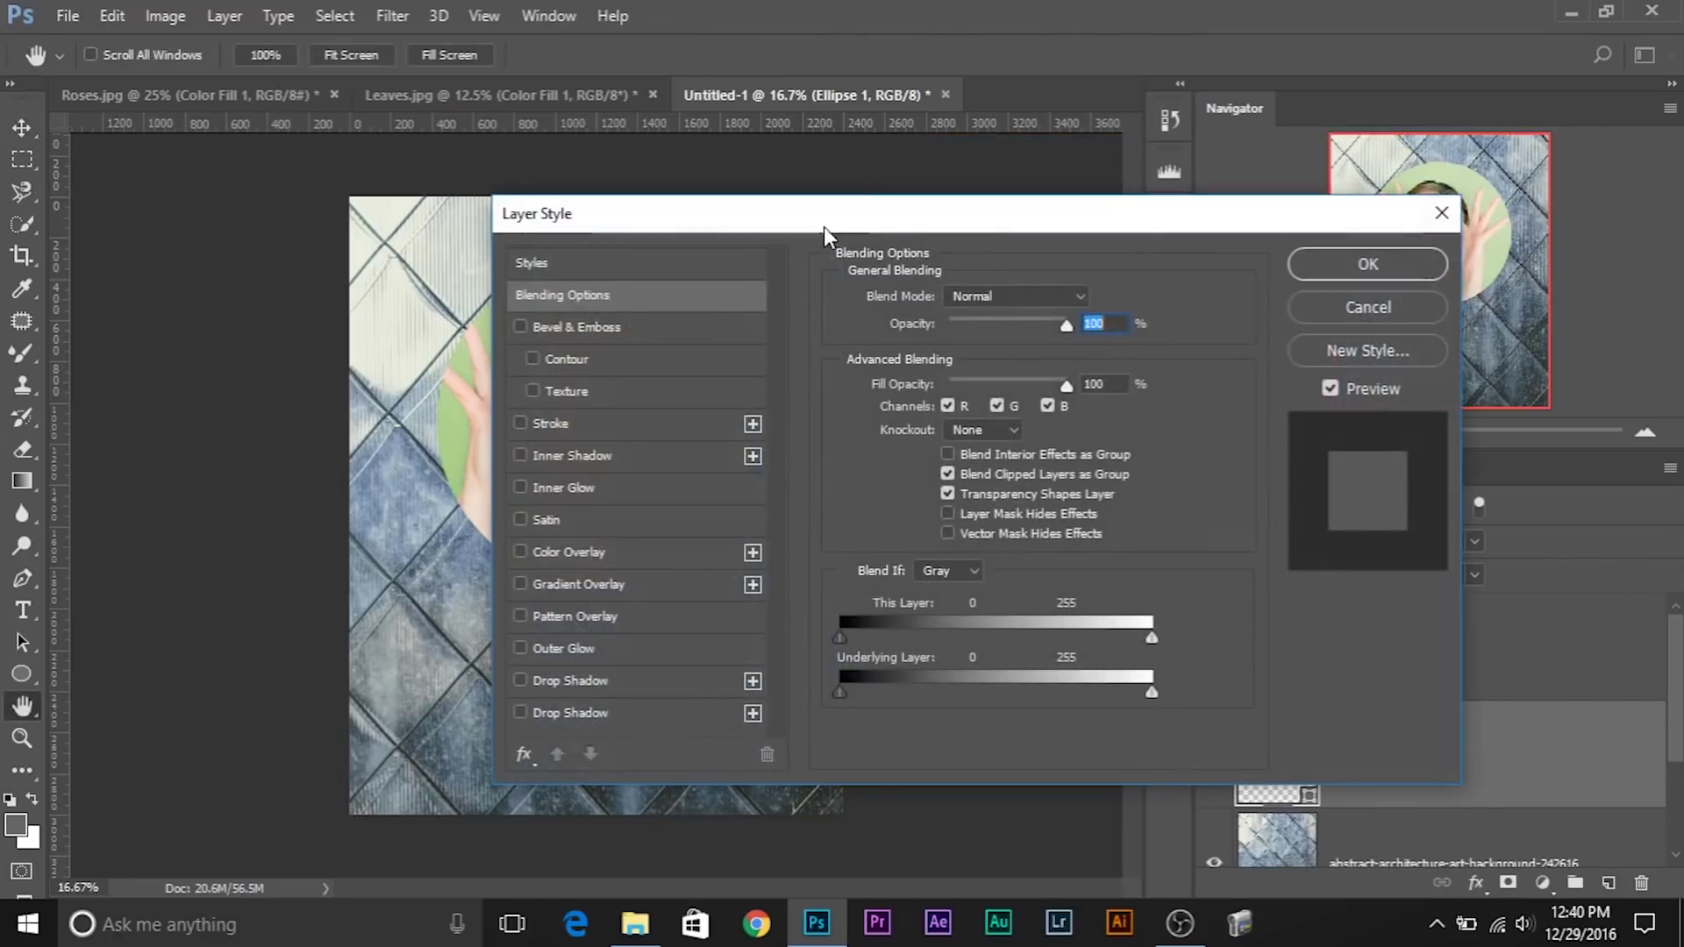
drag(1026, 213, 1407, 140)
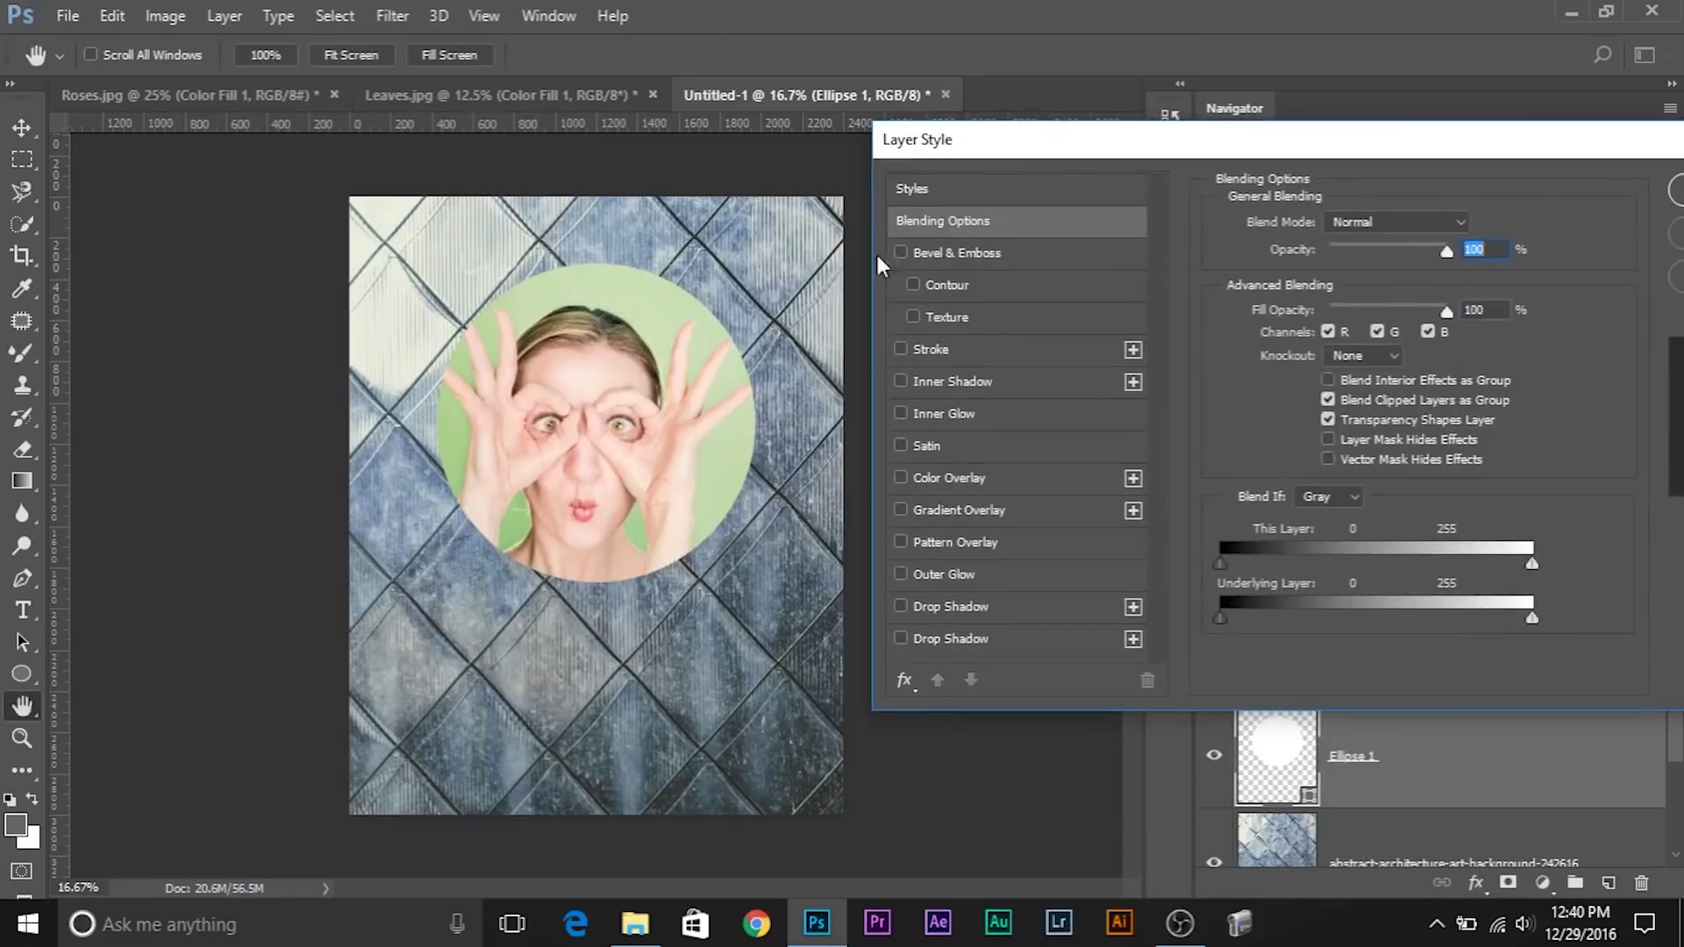
click(903, 638)
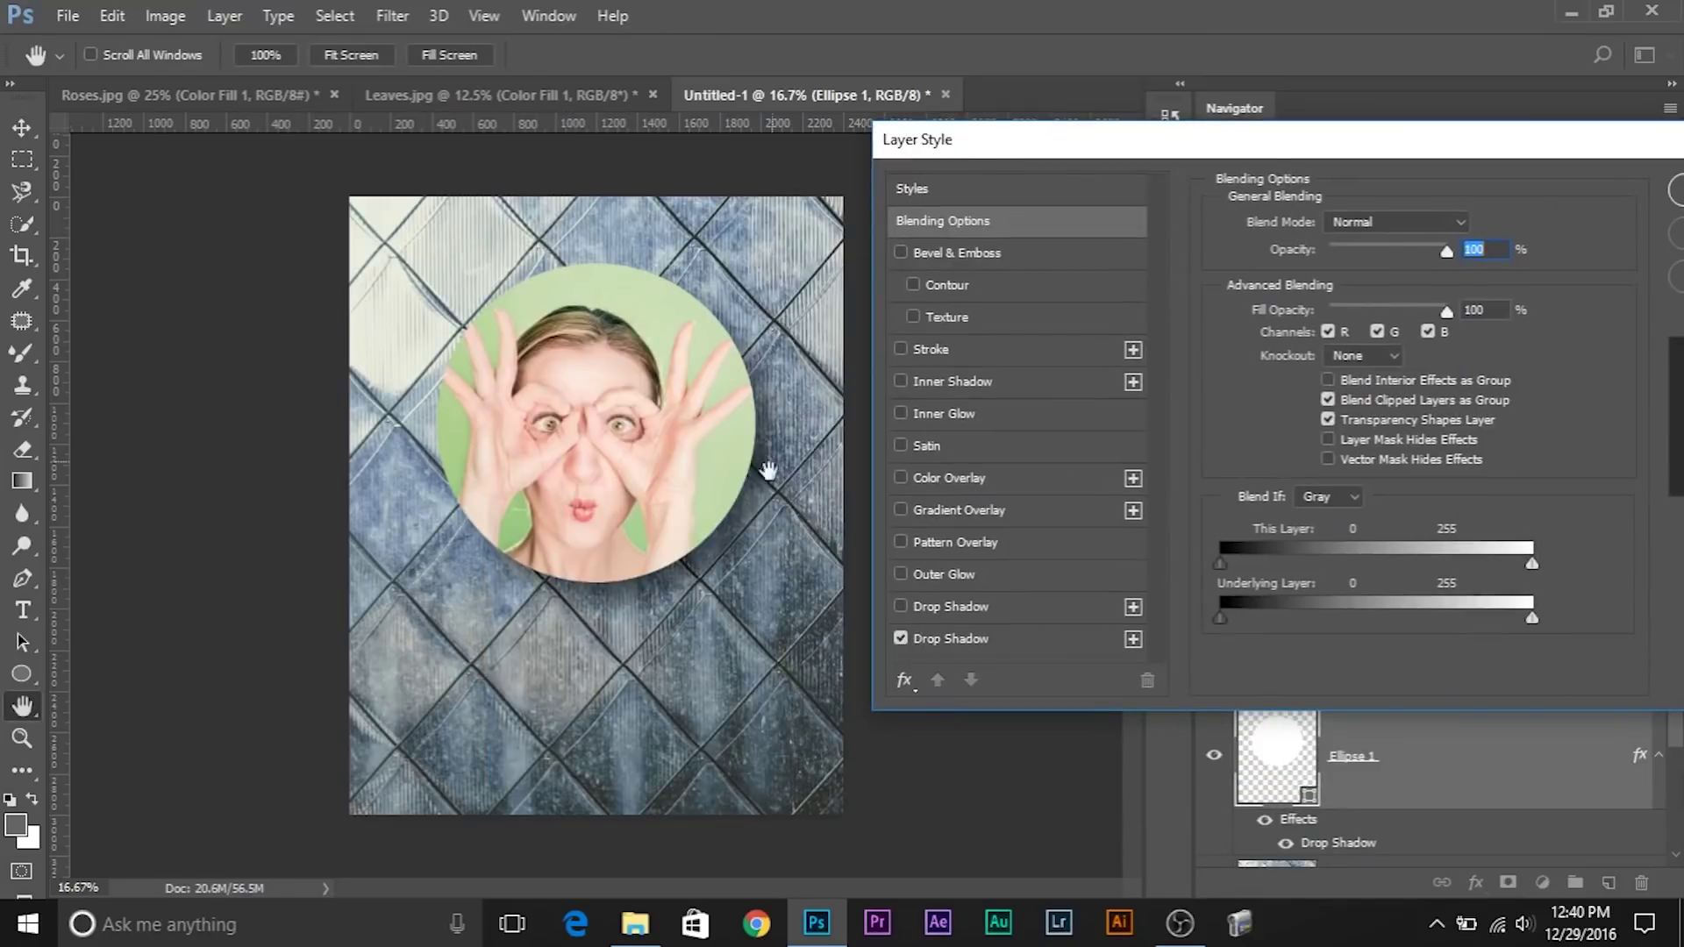
click(965, 639)
drag(1395, 260, 1407, 262)
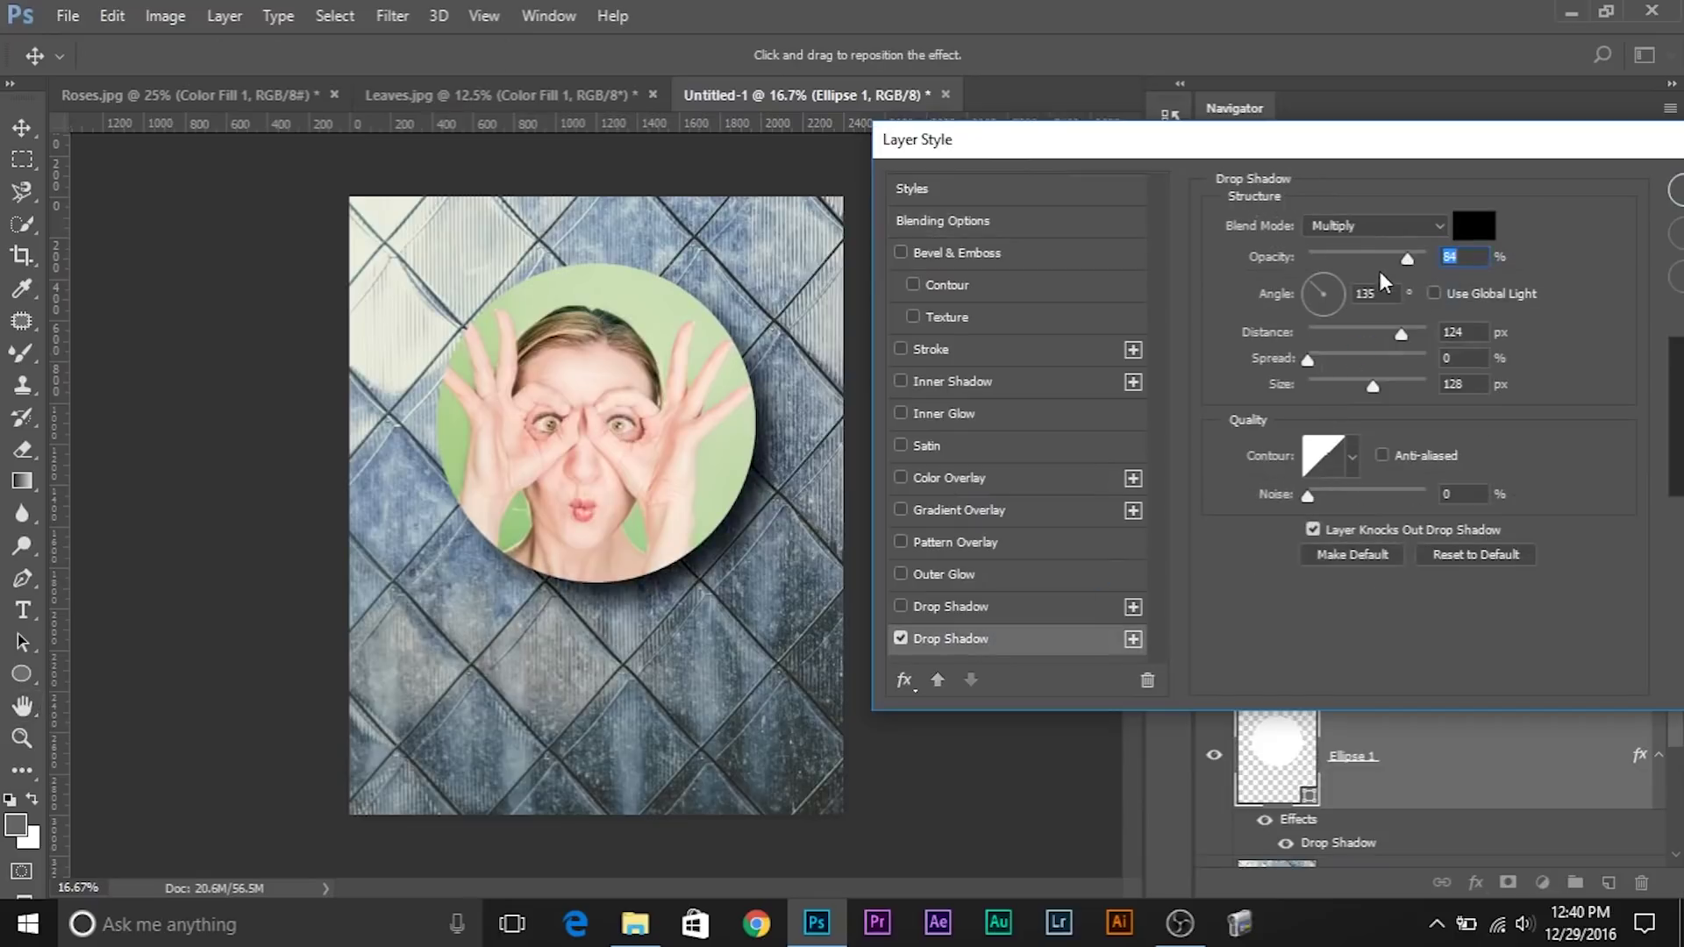
drag(1409, 340, 1401, 328)
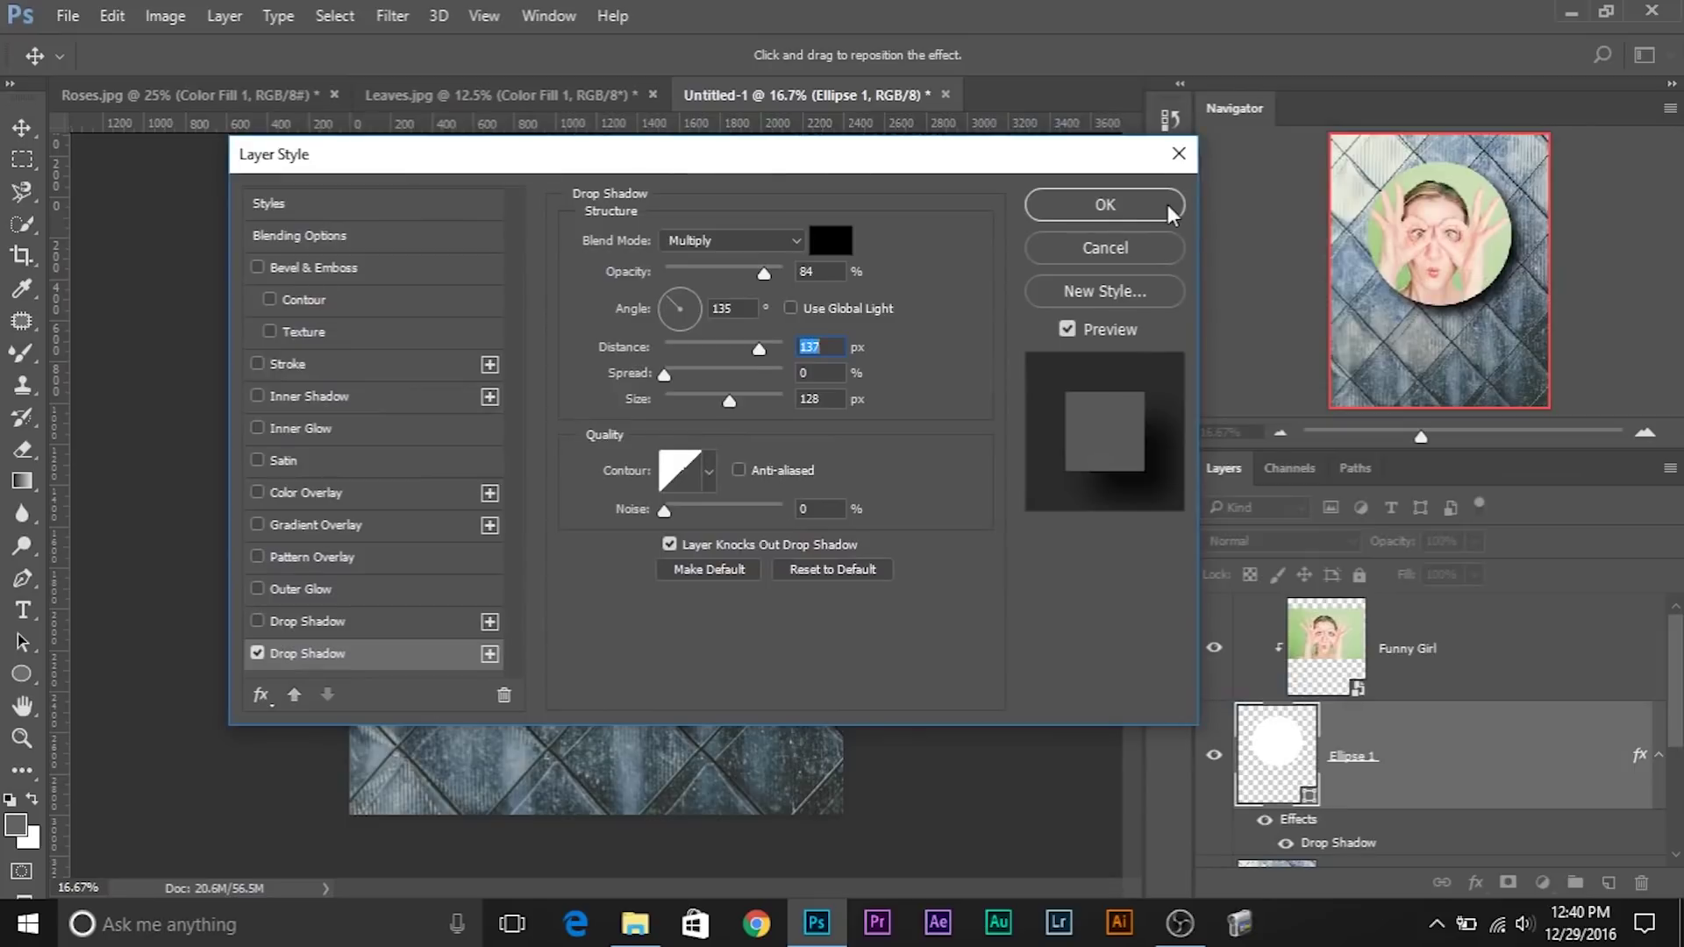
drag(737, 268, 735, 265)
click(1080, 211)
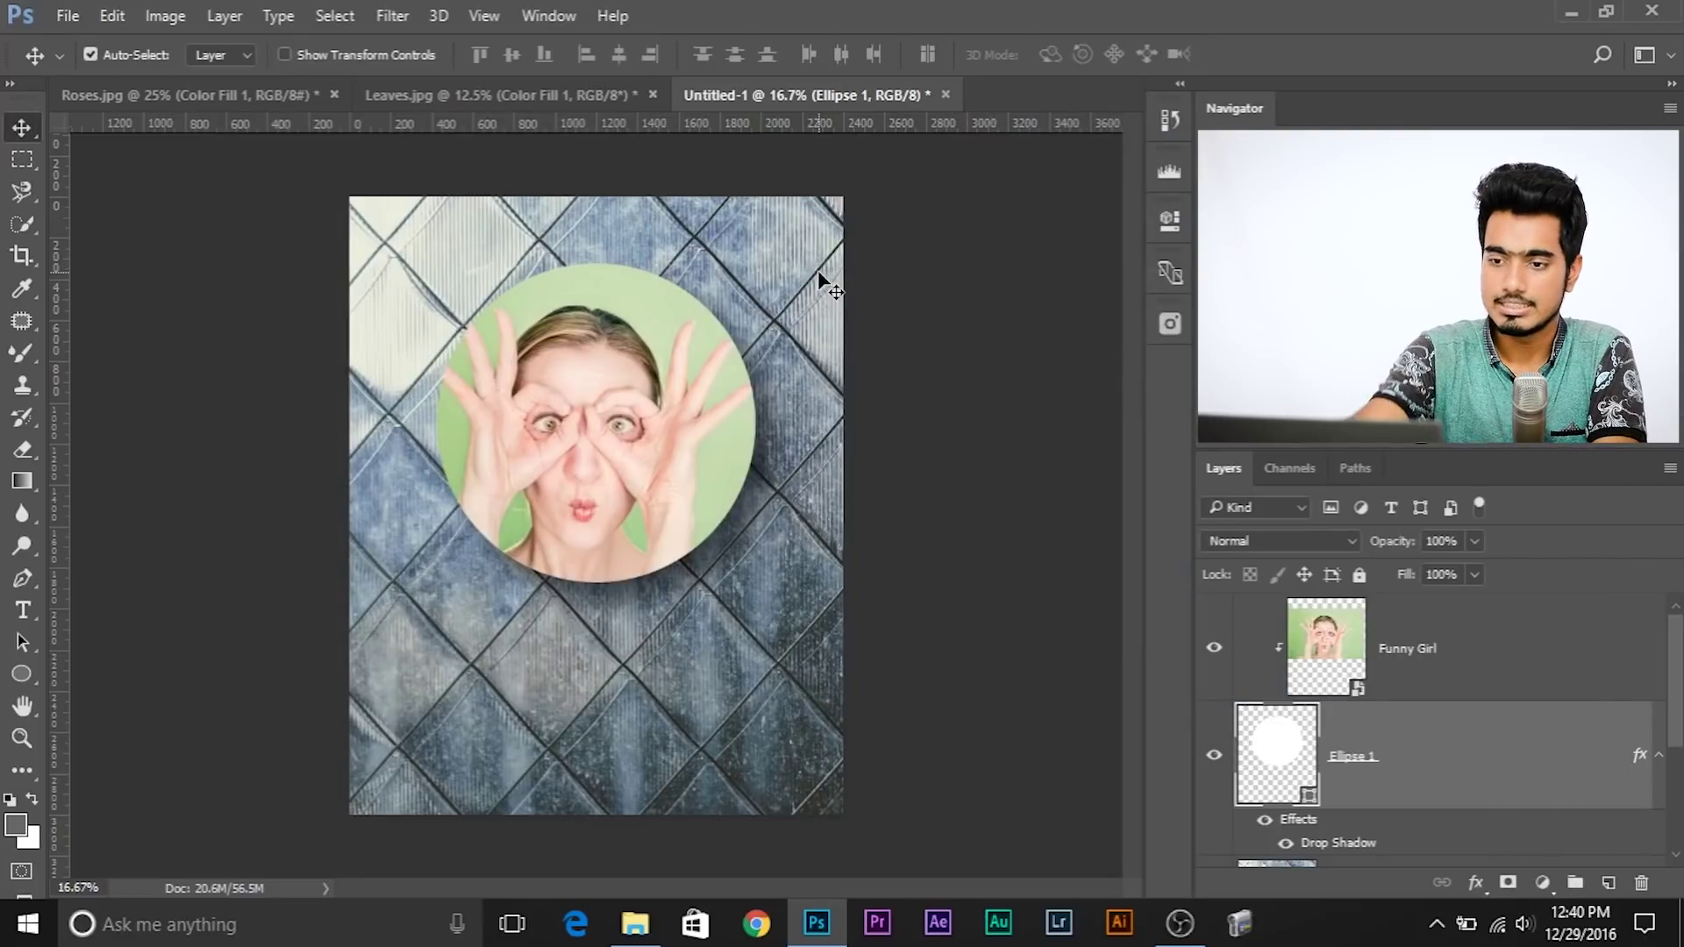
key(ctrl+plus)
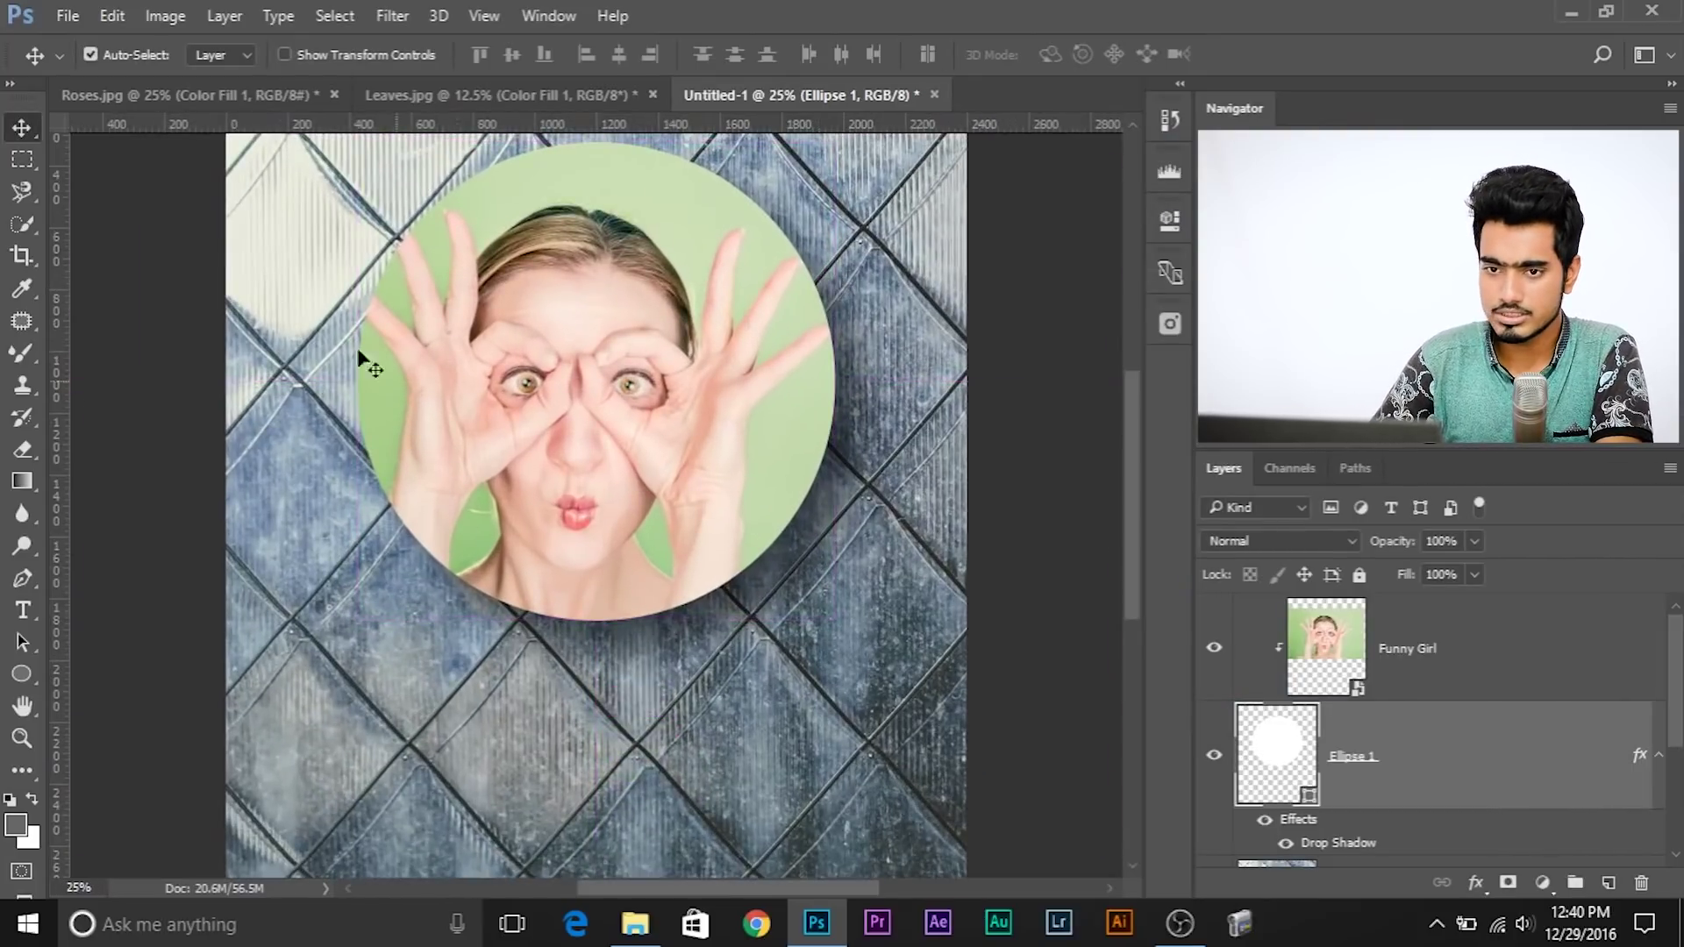
drag(592, 362, 604, 579)
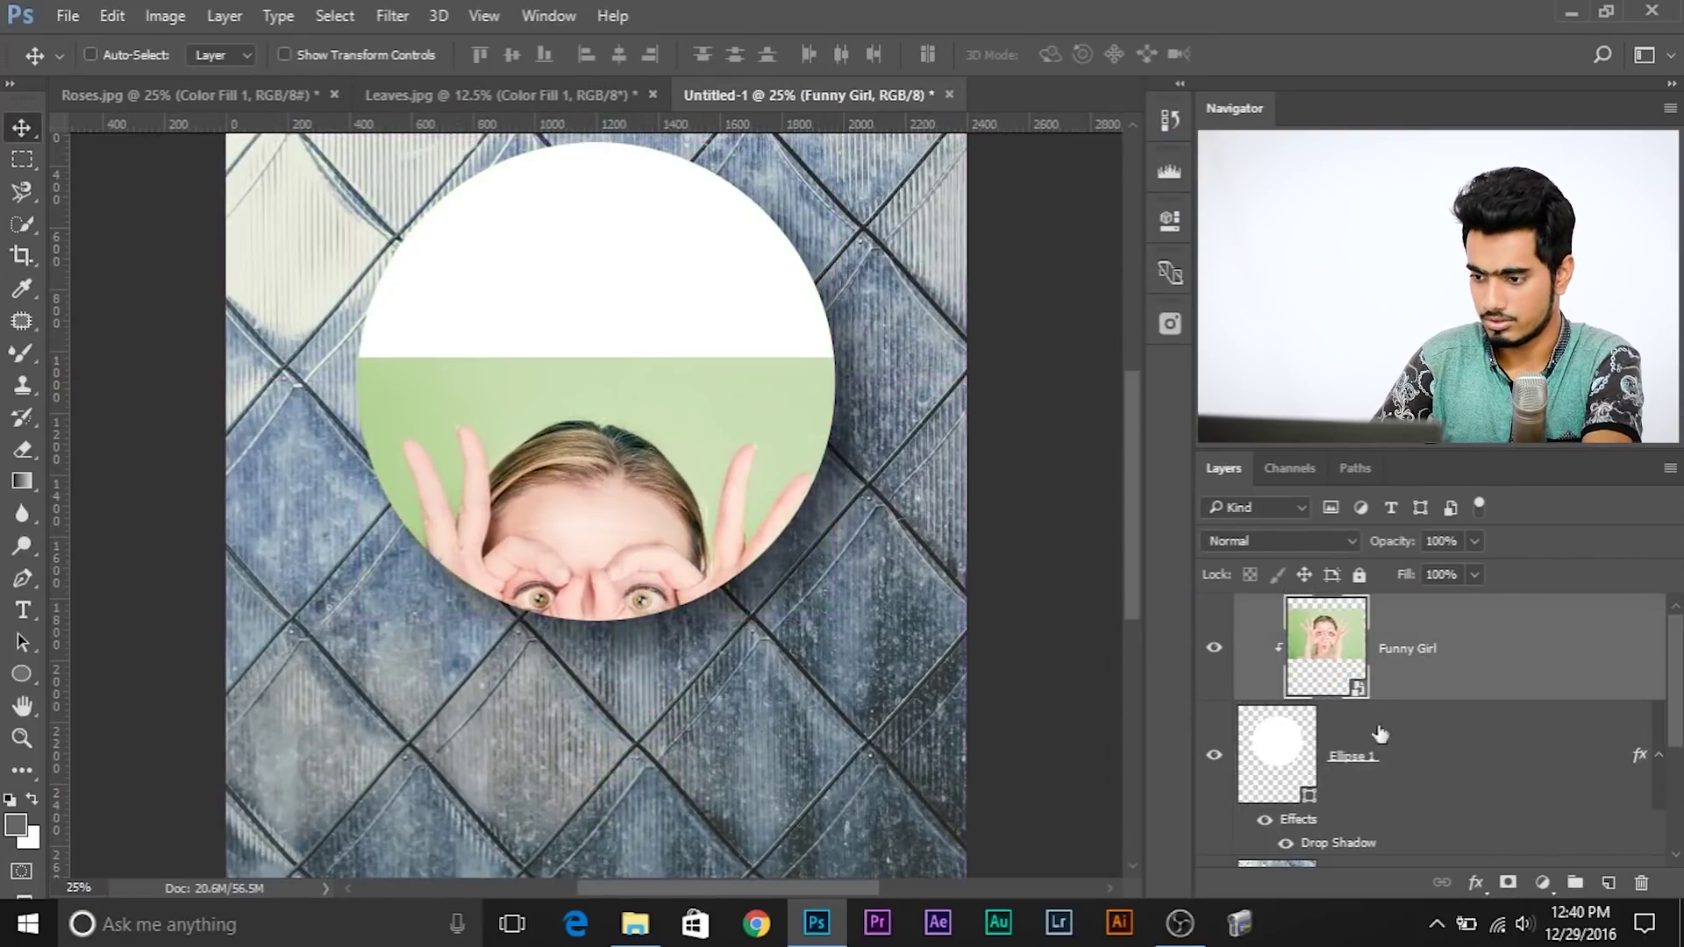
key(ctrl+z)
click(1459, 750)
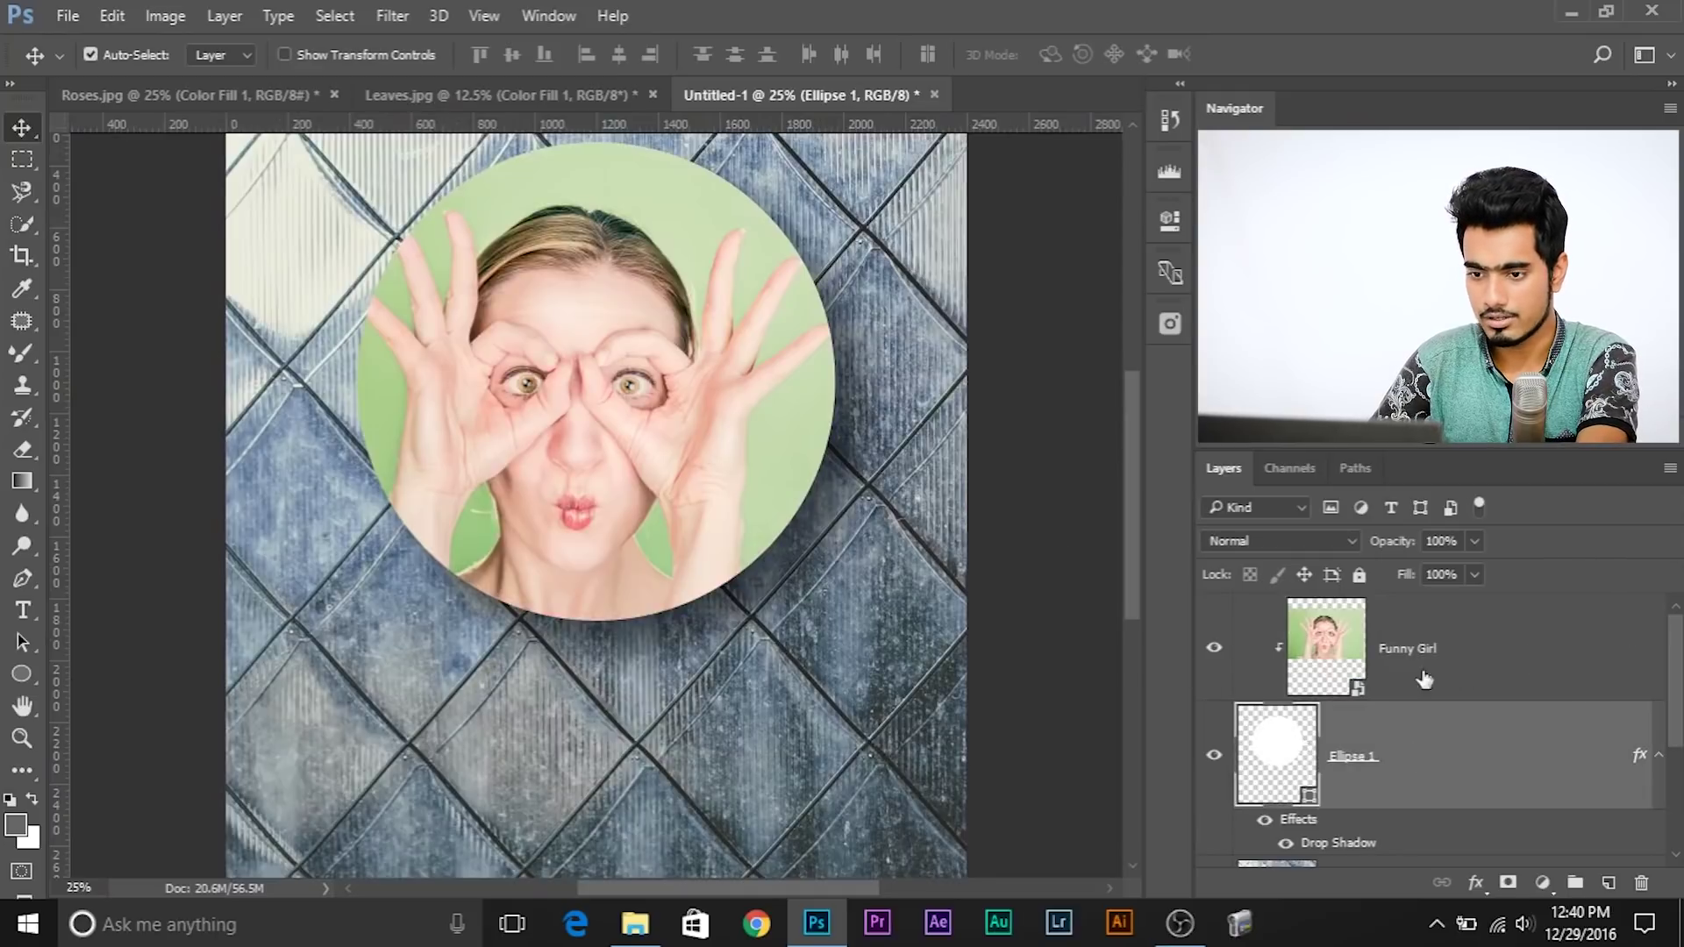
key(ctrl+t)
drag(570, 317, 633, 513)
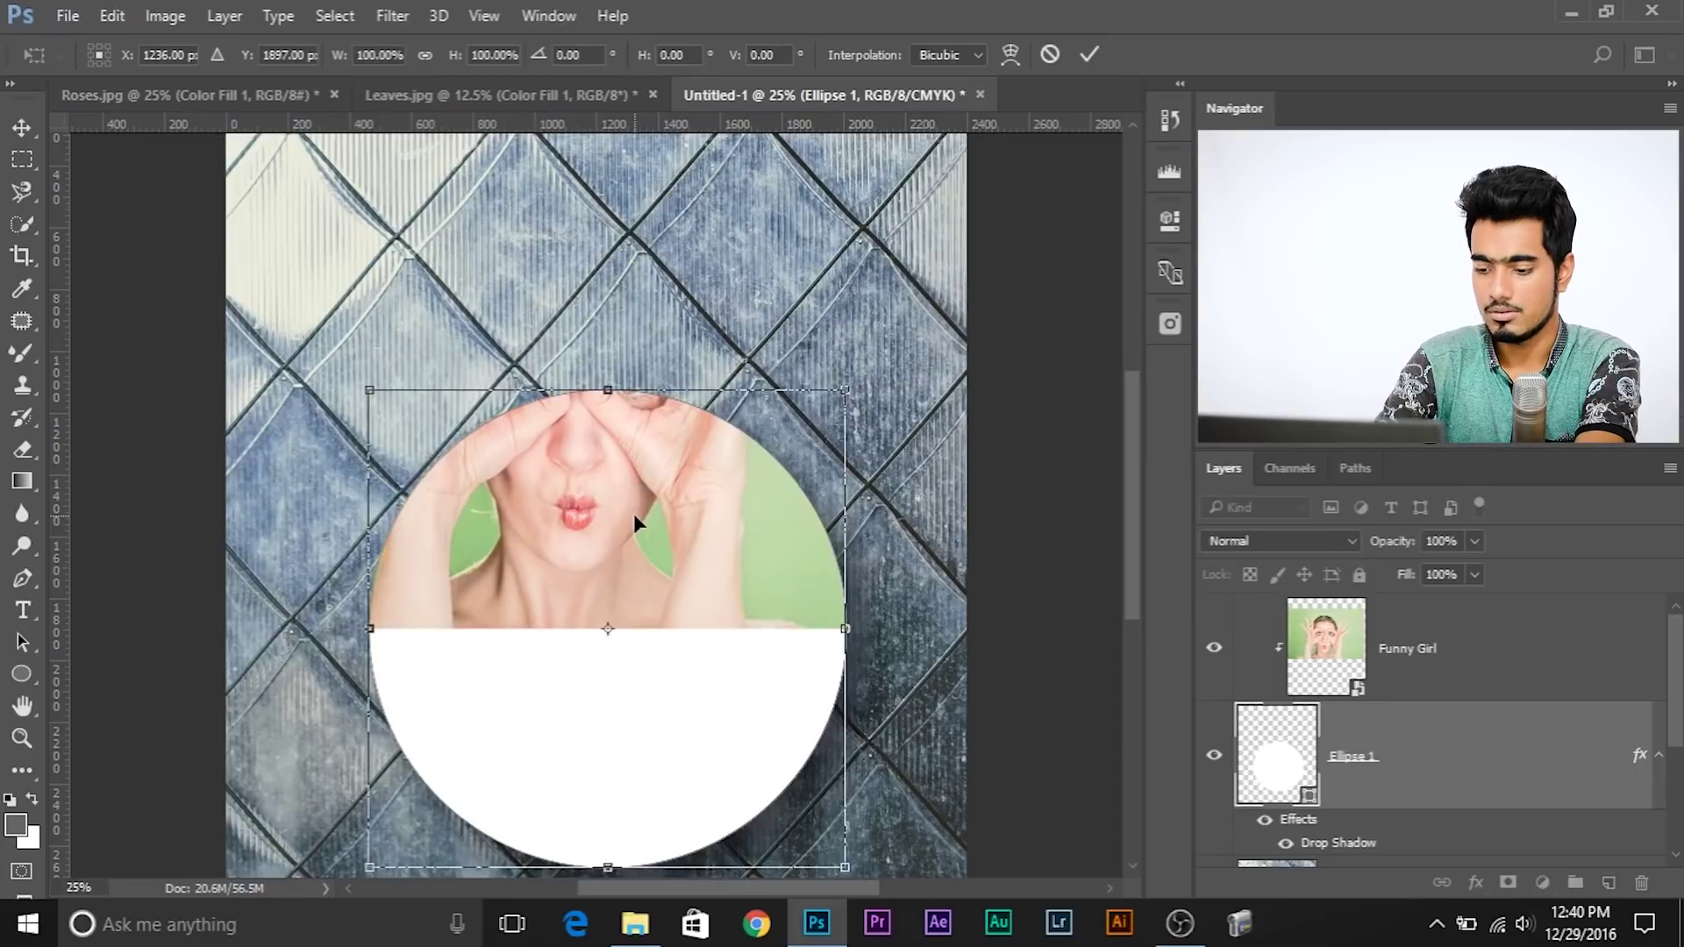
scroll(633, 513, down, 1)
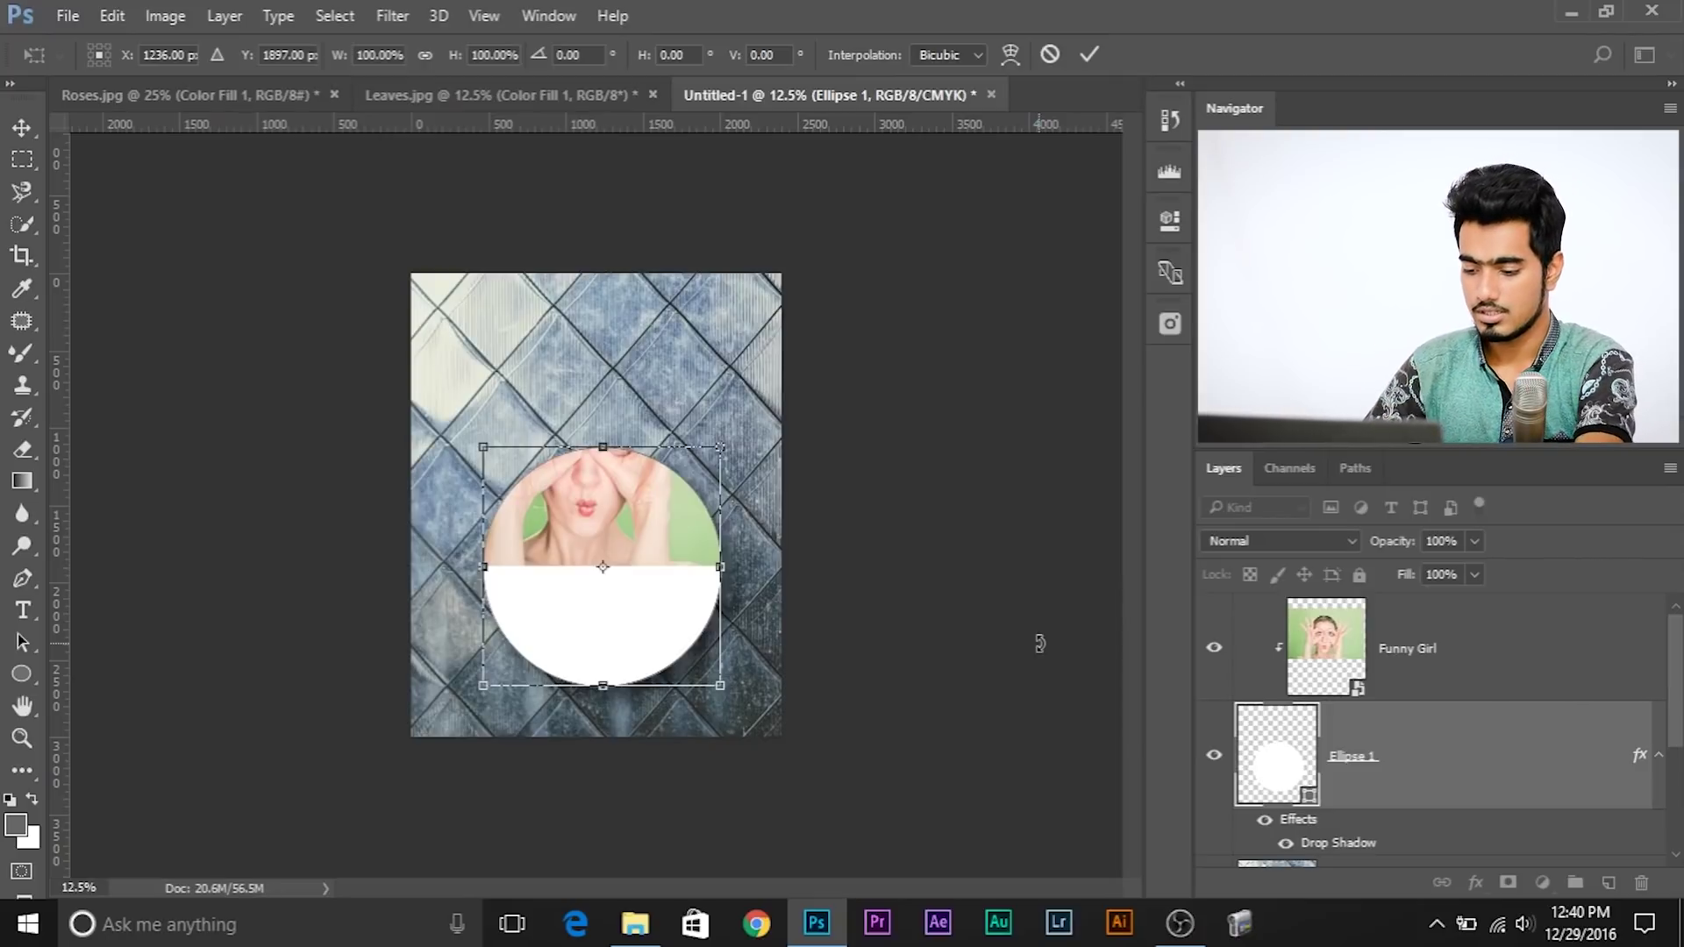
key(Return)
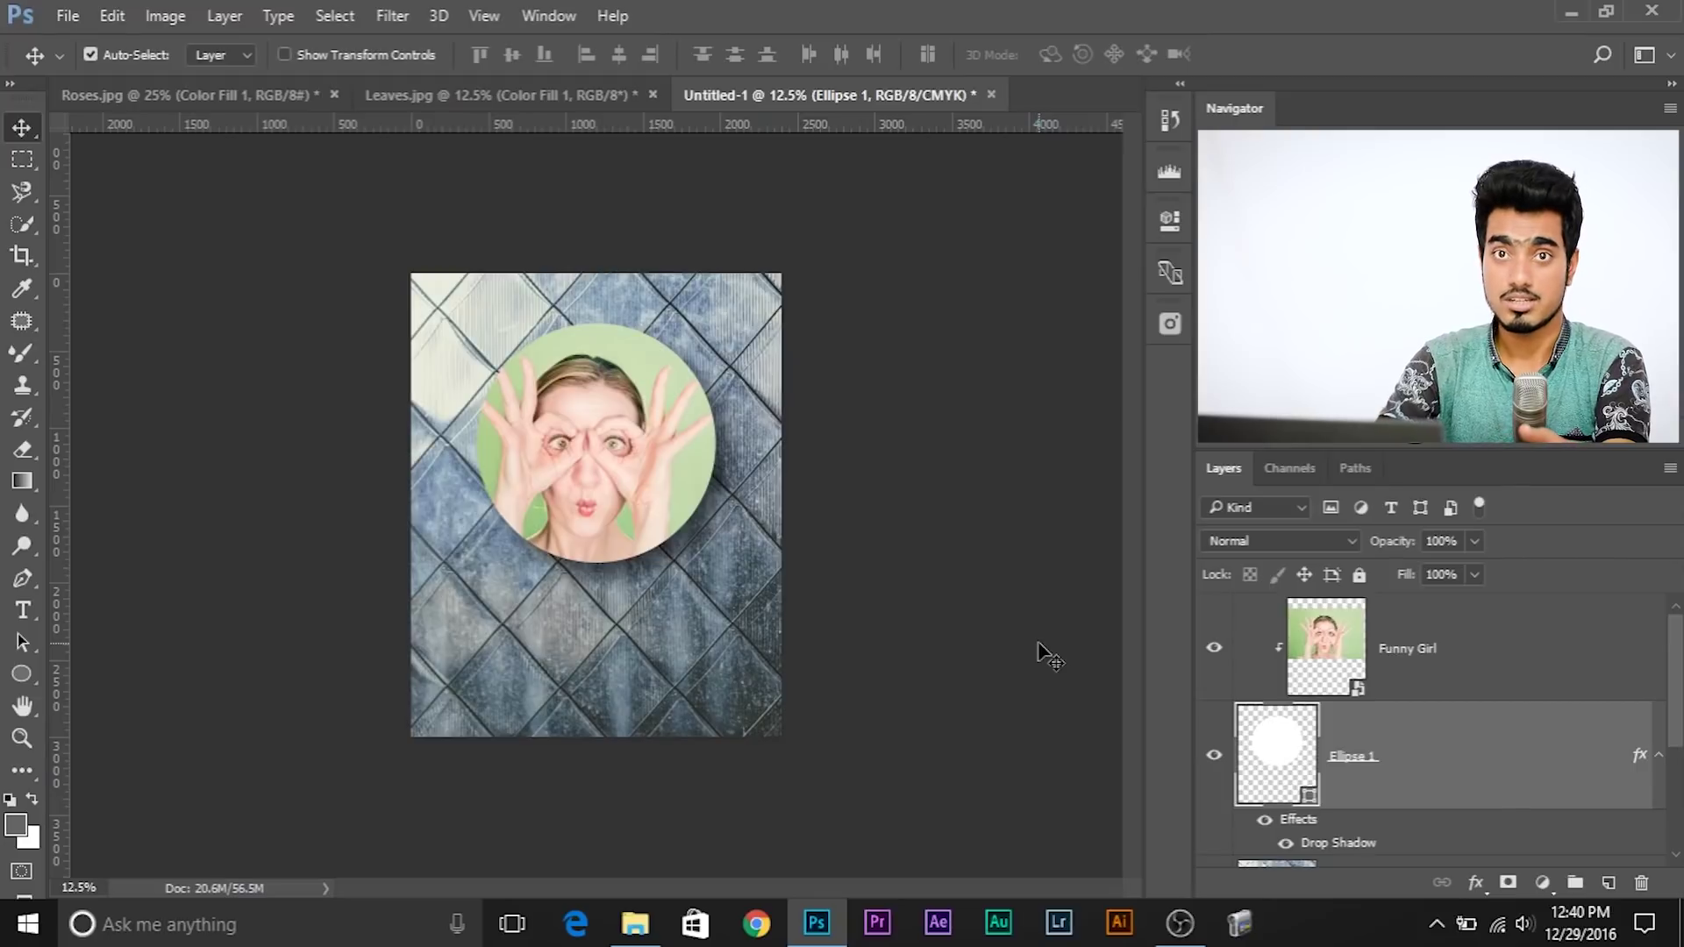
shift+click(1413, 647)
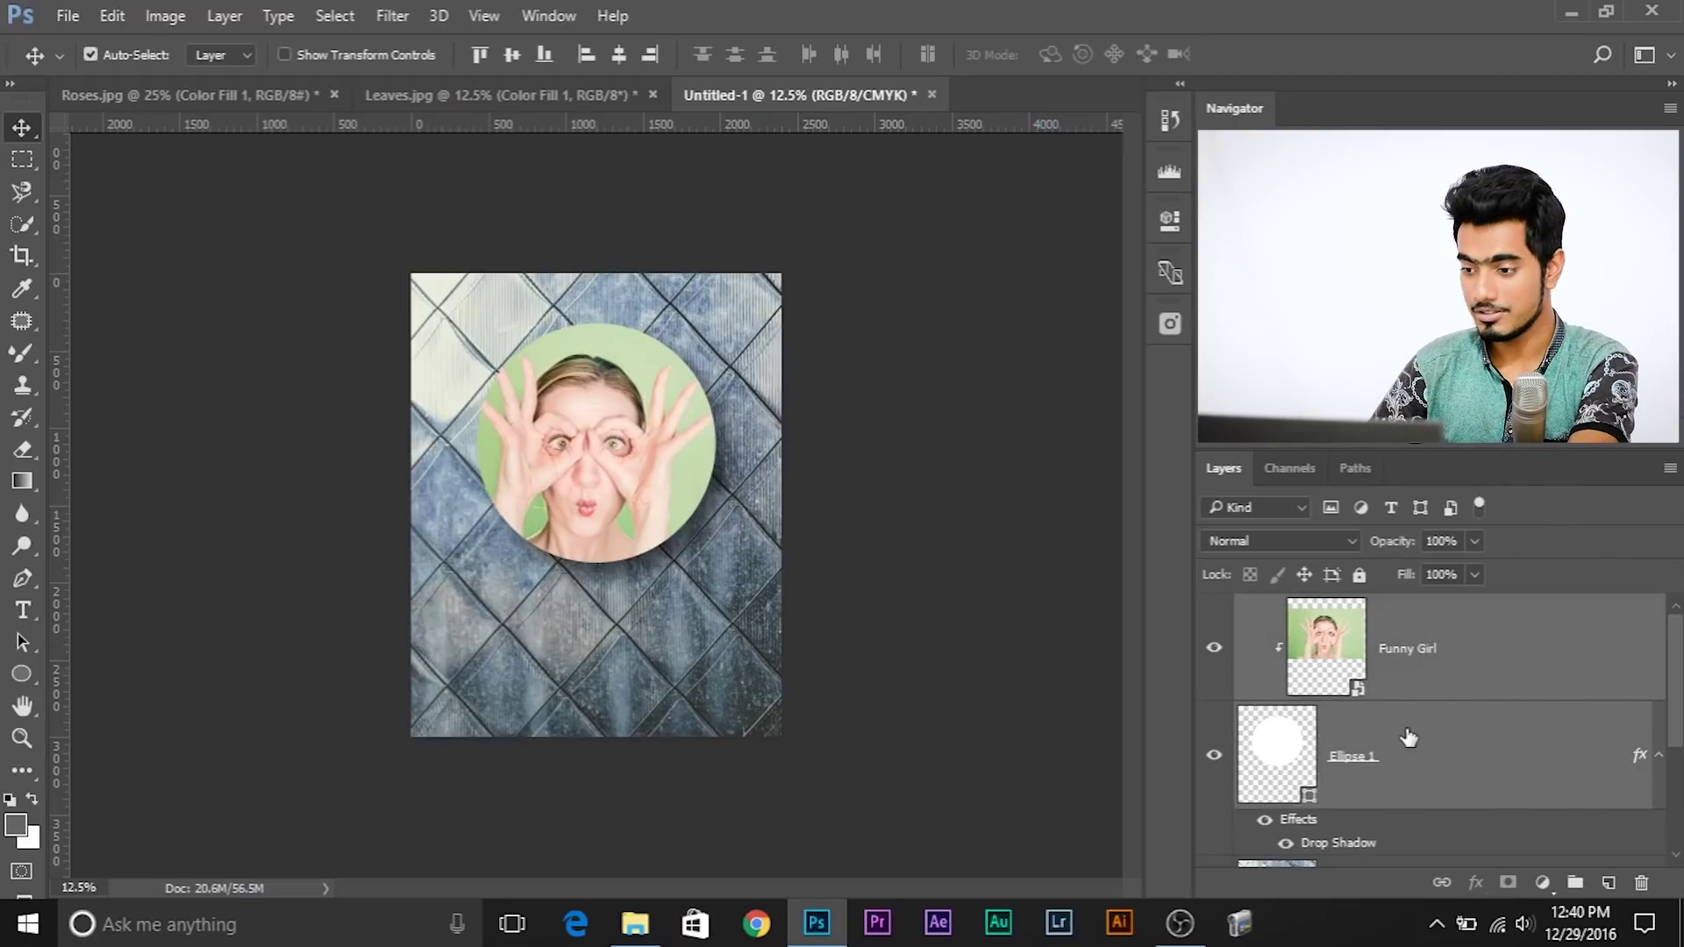
- Group the Funny Girl and Ellipse 1 layers into Group 1, then start free-transforming the group
click(1531, 692)
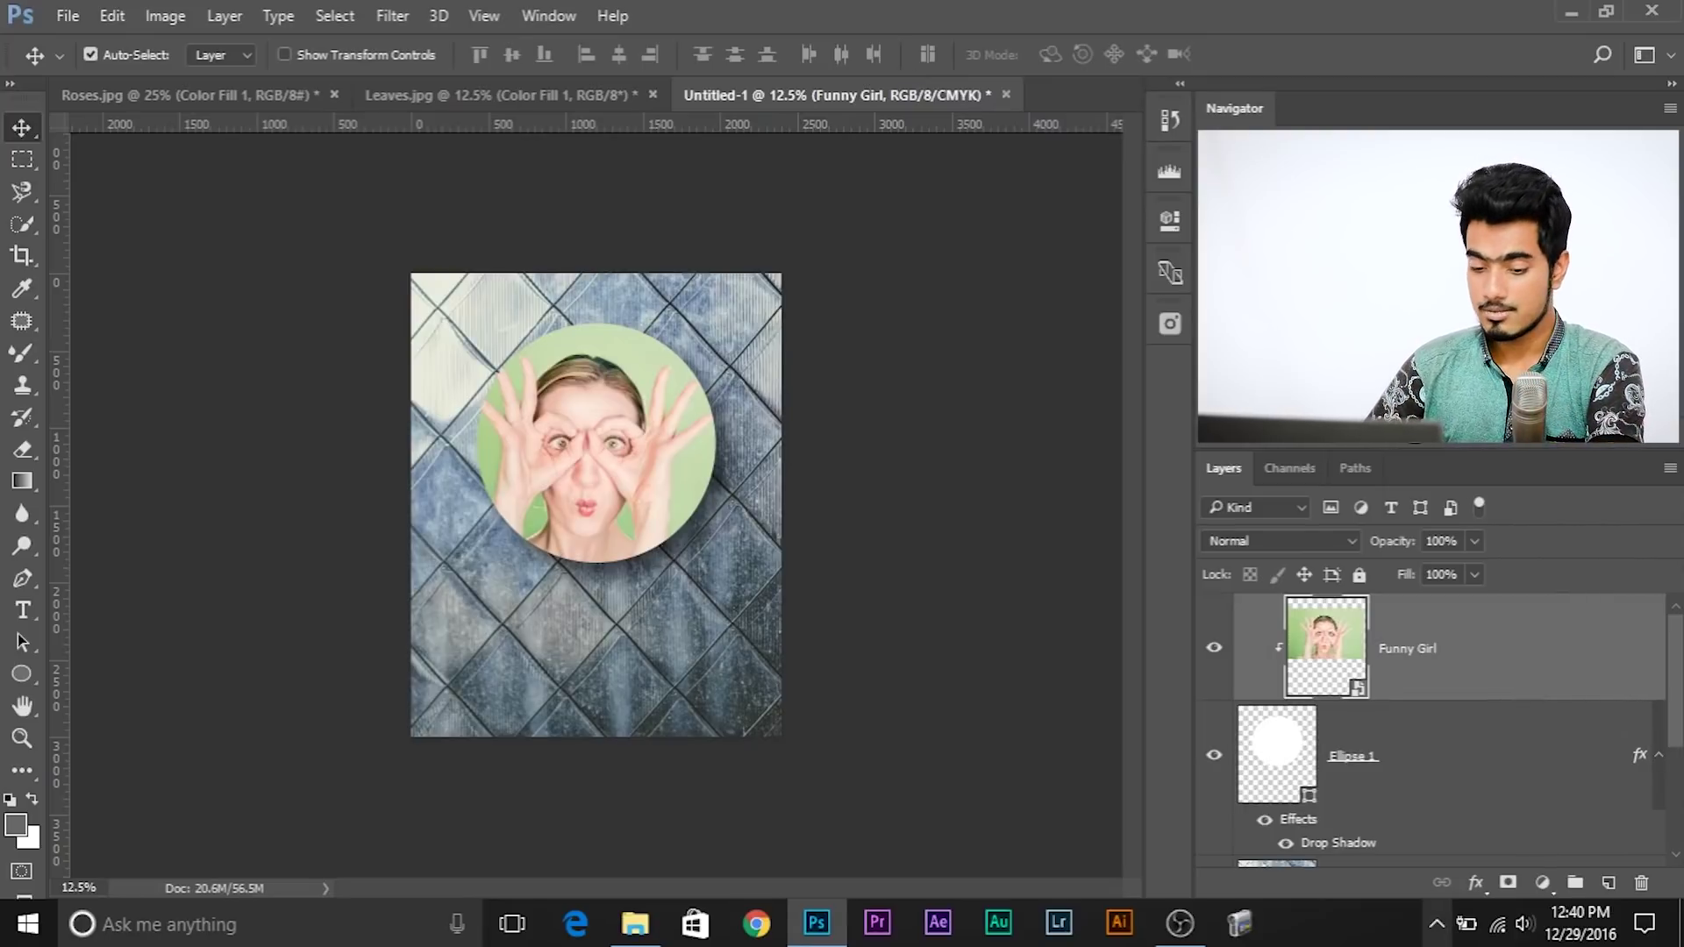
shift+click(1500, 741)
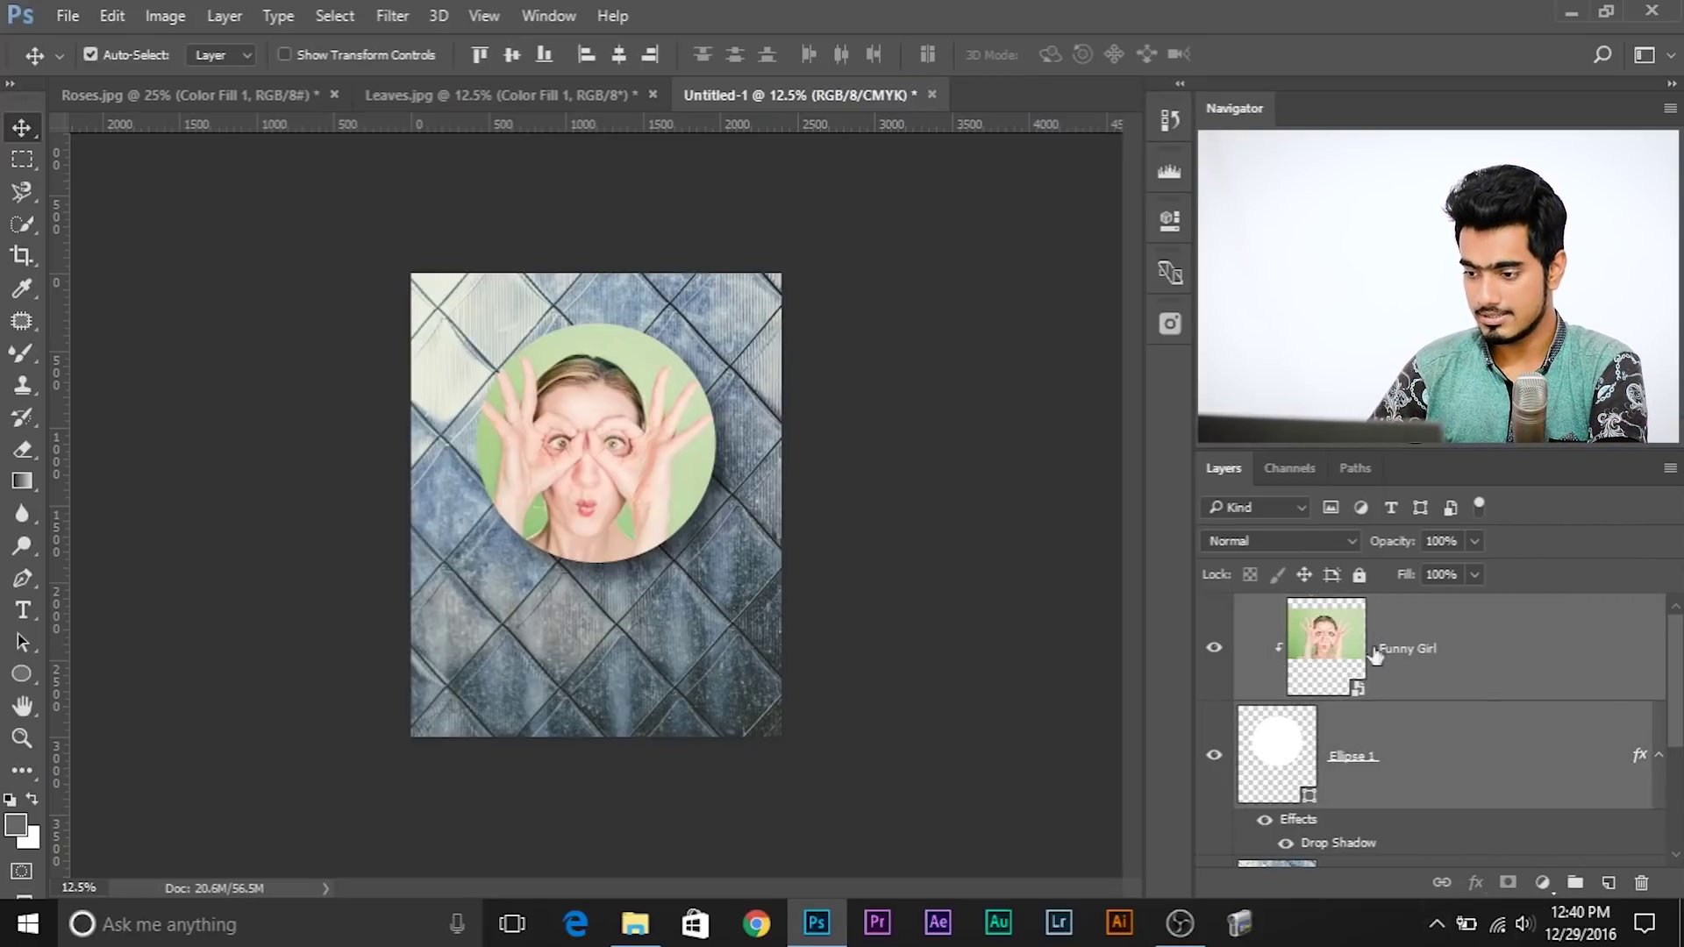
scroll(1447, 728, down, 3)
scroll(1368, 706, up, 3)
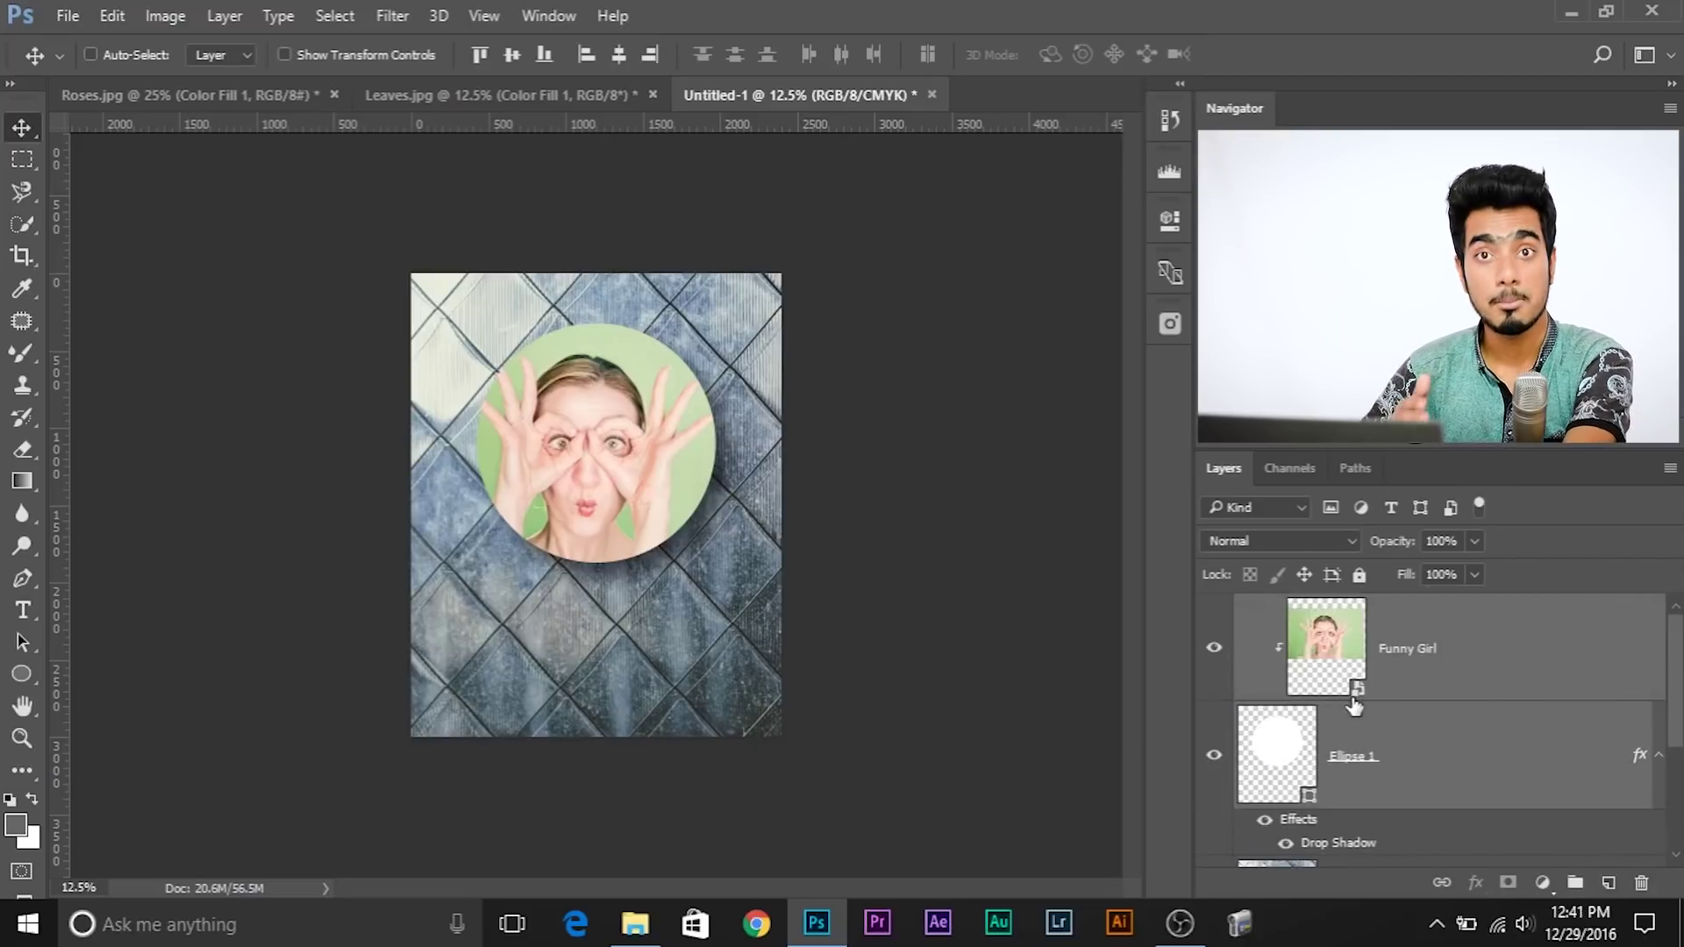
key(ctrl+g)
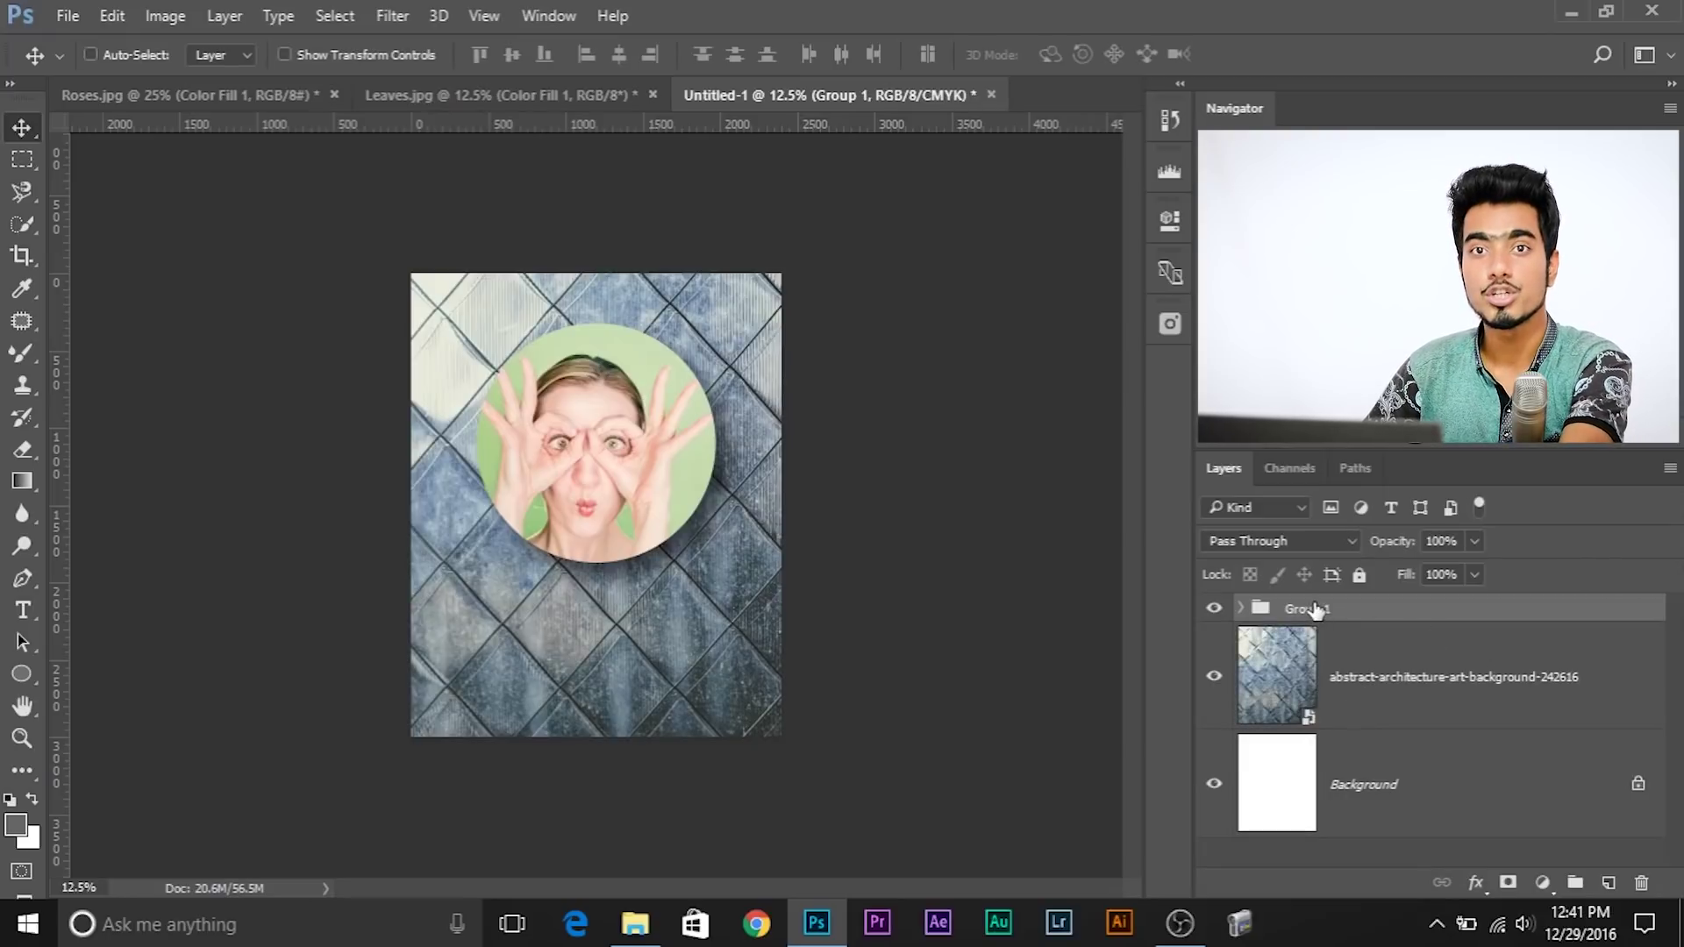
key(ctrl+t)
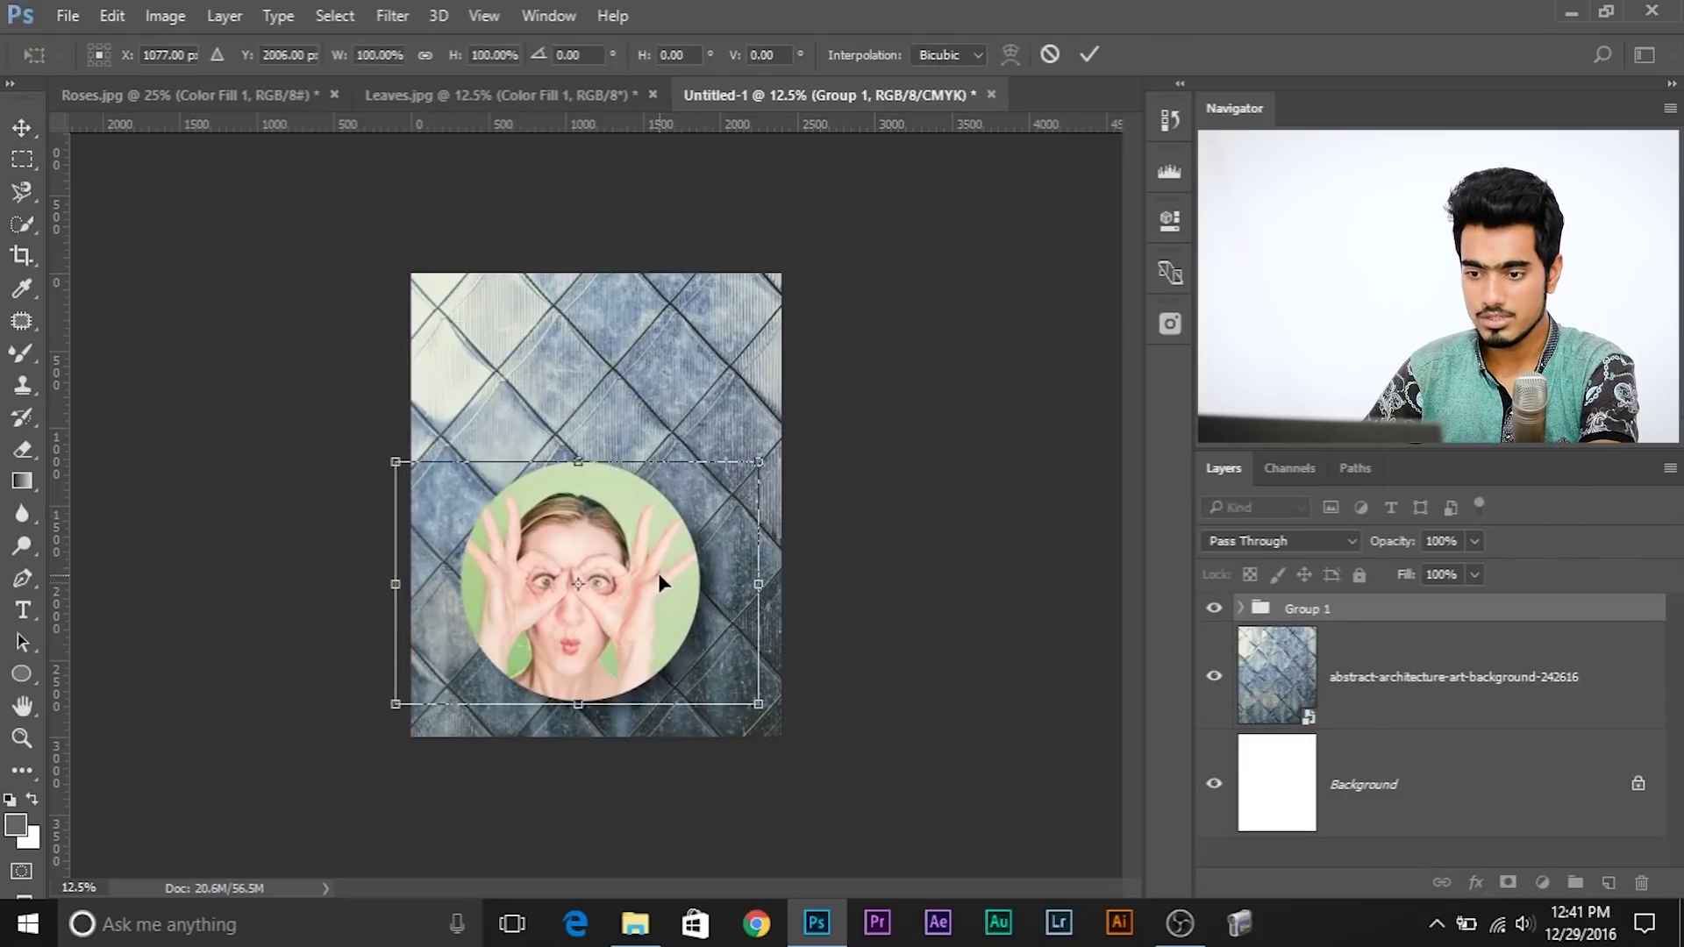